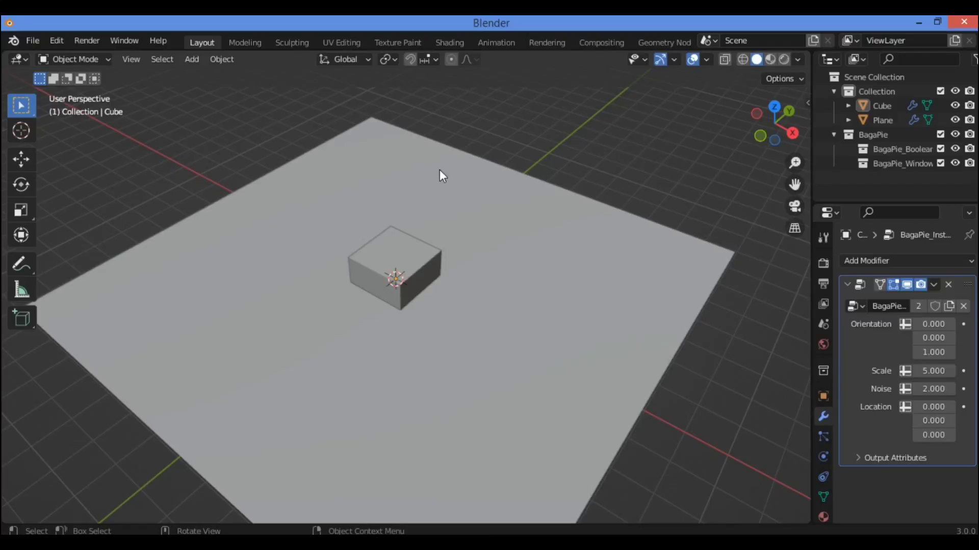
pyautogui.click(383, 241)
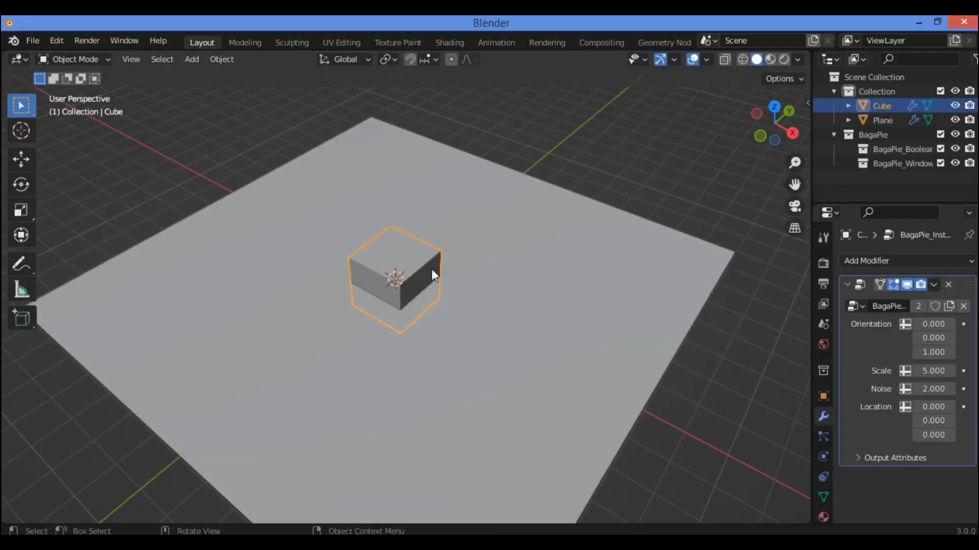
pyautogui.click(318, 188)
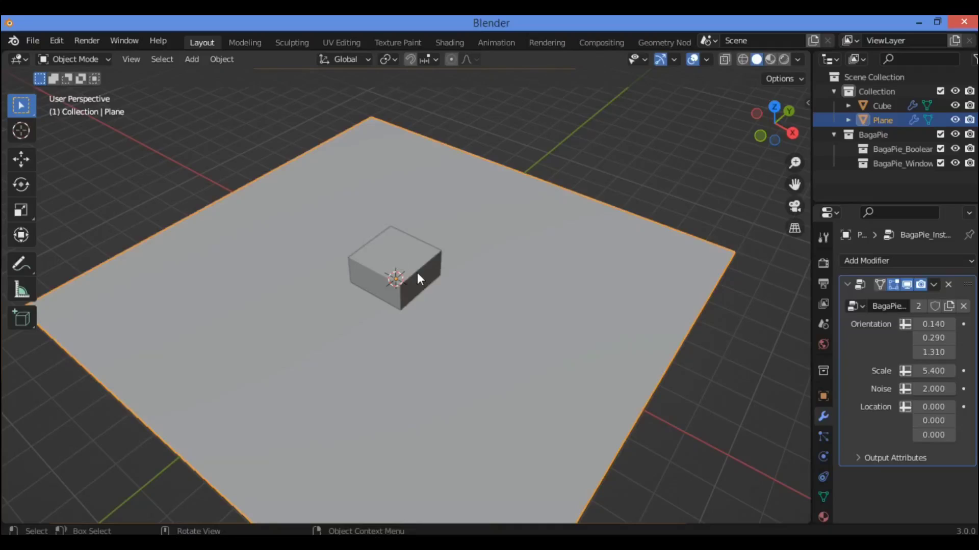
pyautogui.press('j')
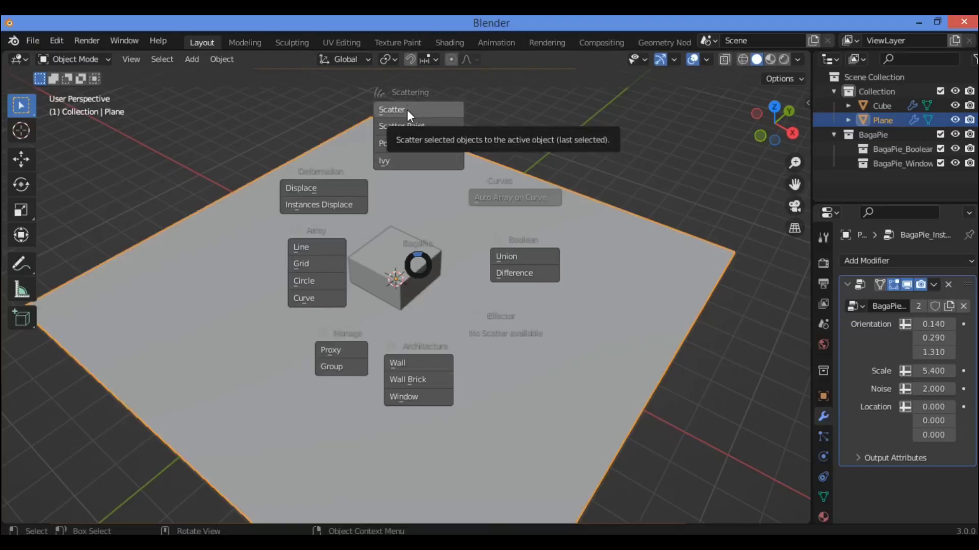
pyautogui.click(396, 259)
pyautogui.click(411, 261)
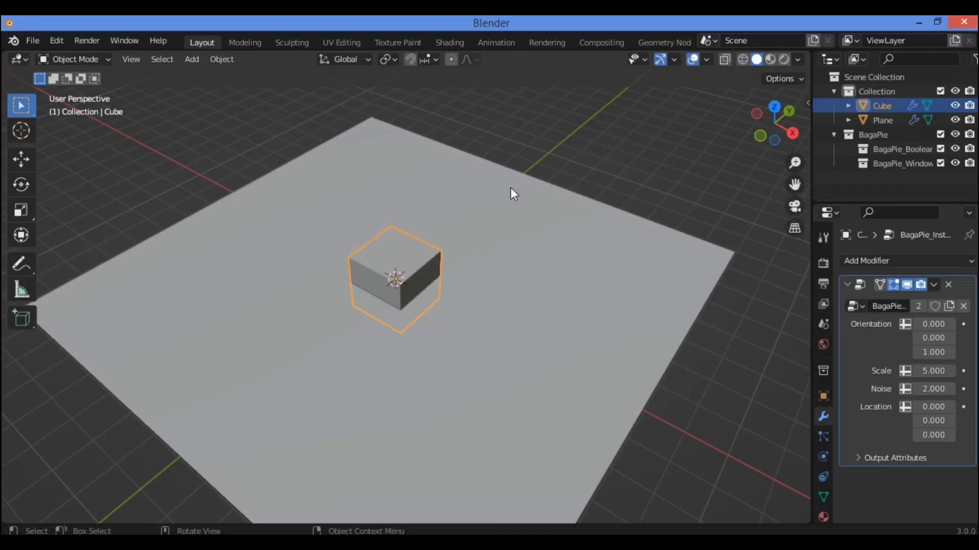
# Try a BagaPie Scatter with the plane selected first and the cube as the active object
pyautogui.click(488, 197)
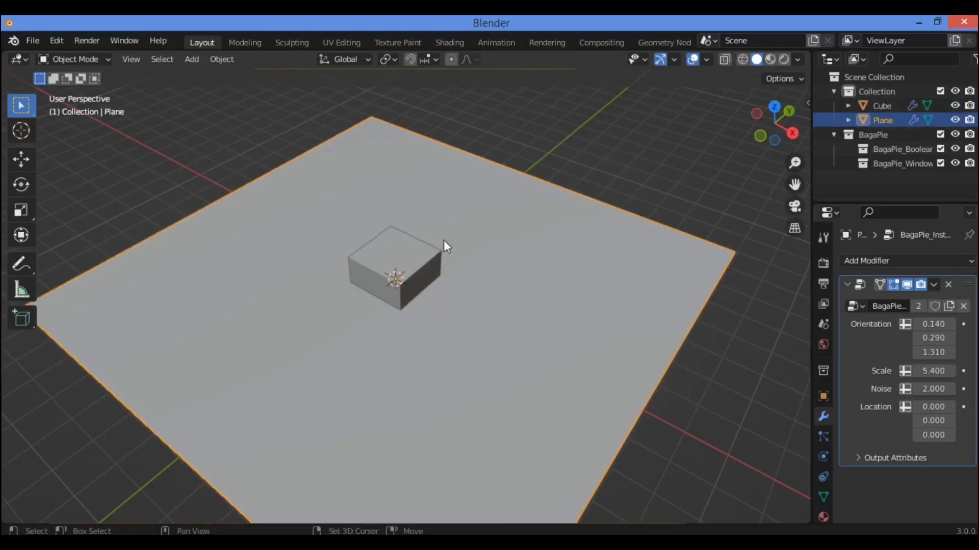
pyautogui.keyDown('shift'); pyautogui.click(409, 247); pyautogui.keyUp('shift')
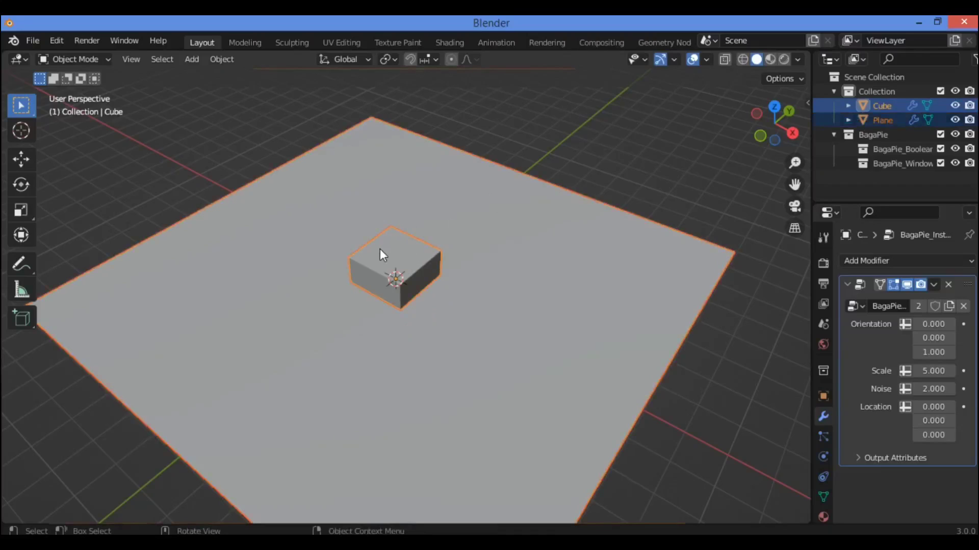
pyautogui.press('j')
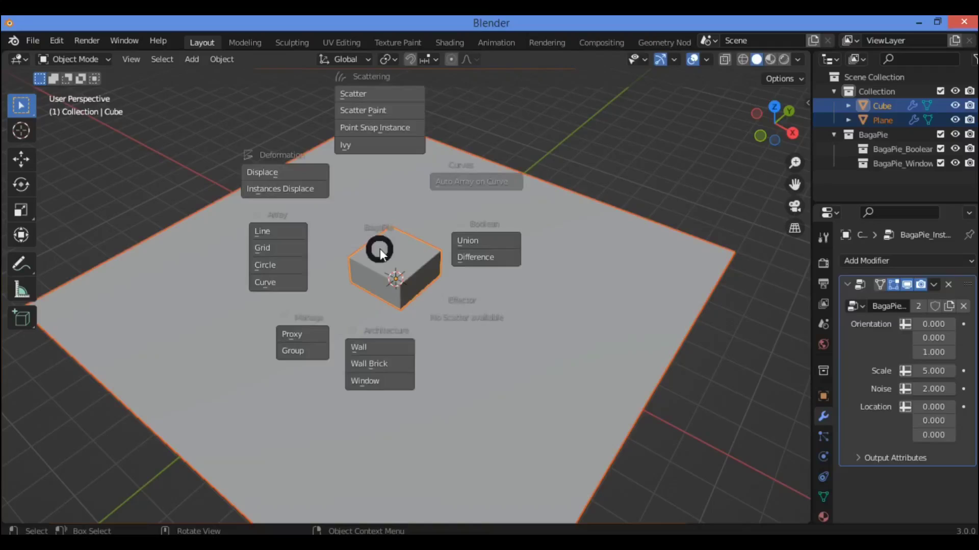
pyautogui.click(379, 92)
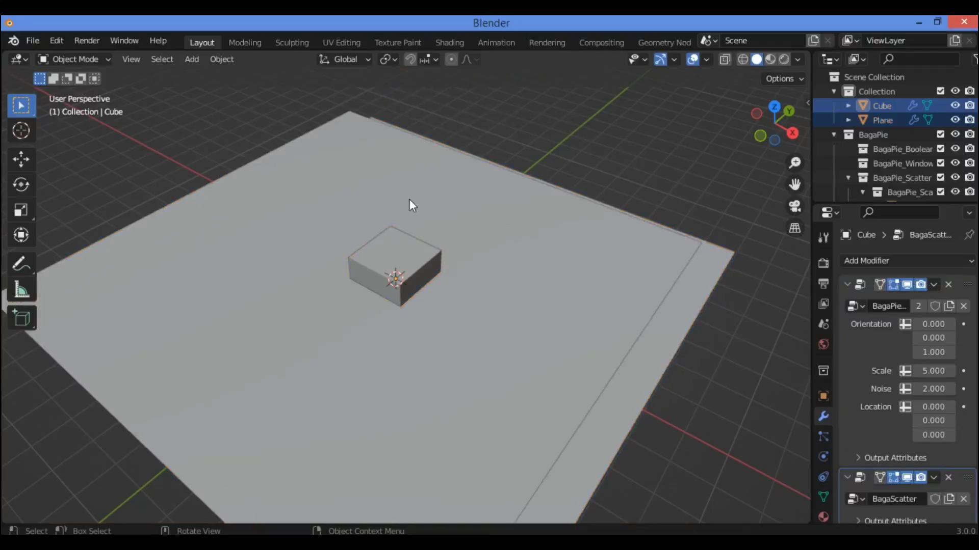
pyautogui.hotkey('ctrl', 'z')
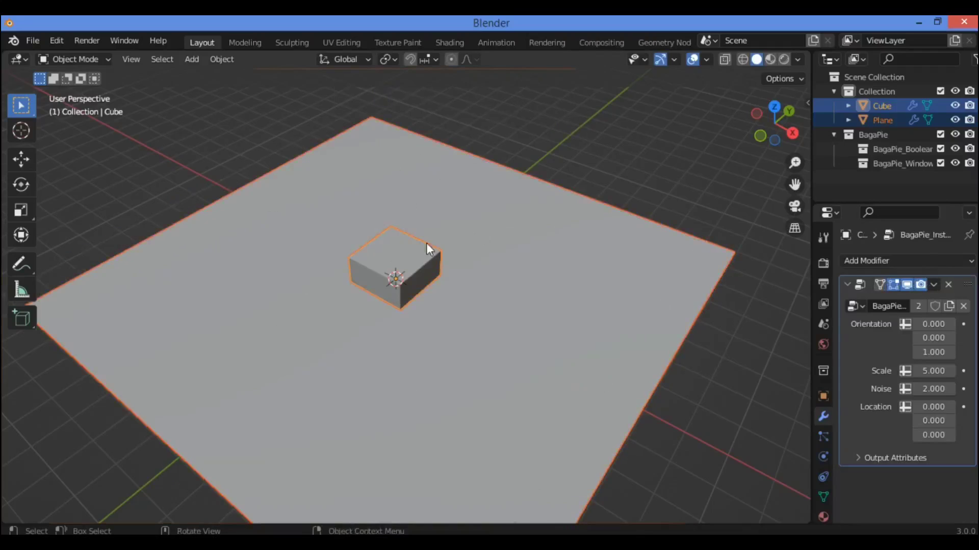
pyautogui.hotkey('ctrl', 'z')
# Scatter the cube across the plane with BagaPie, keeping the plane as the active object
pyautogui.click(398, 241)
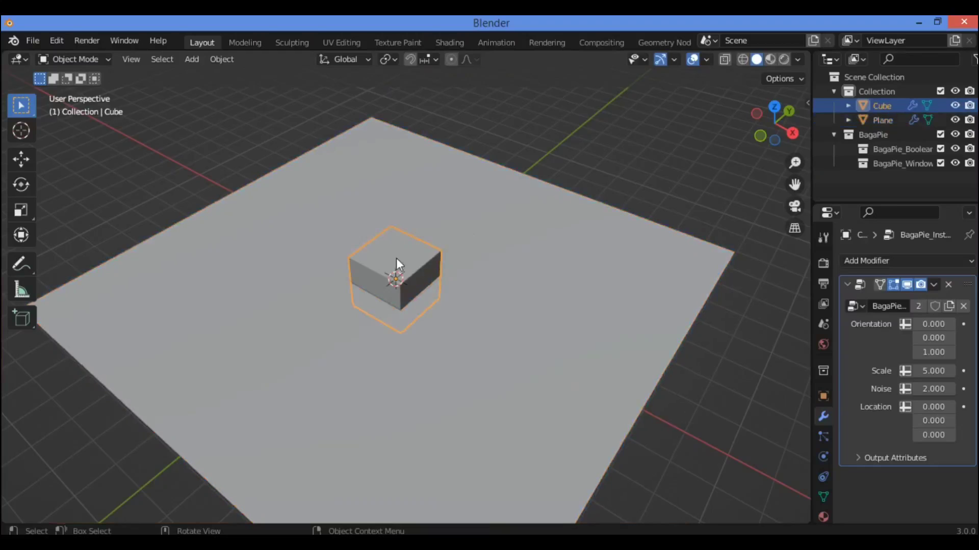
pyautogui.keyDown('shift'); pyautogui.click(466, 207); pyautogui.keyUp('shift')
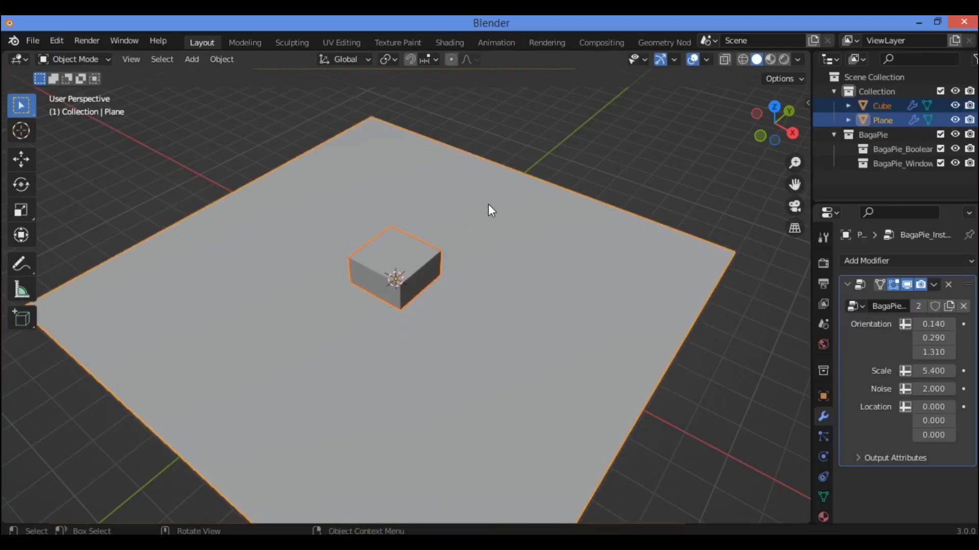
pyautogui.press('j')
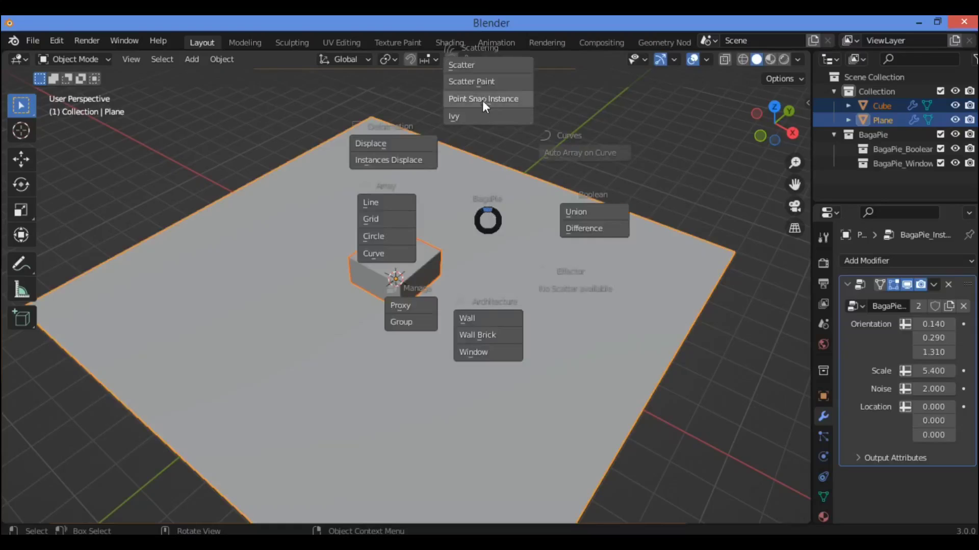
pyautogui.click(487, 66)
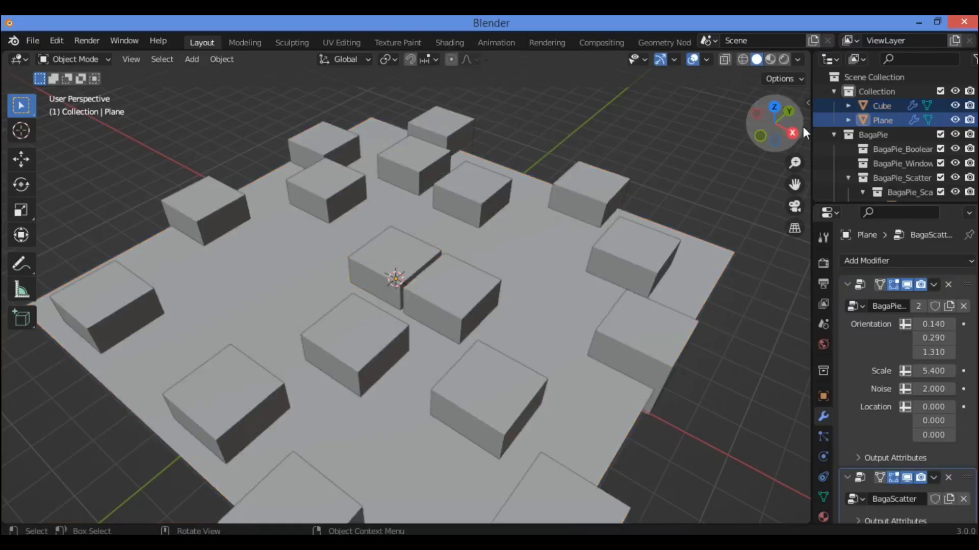
pyautogui.moveTo(794, 162); pyautogui.dragTo(797, 171)
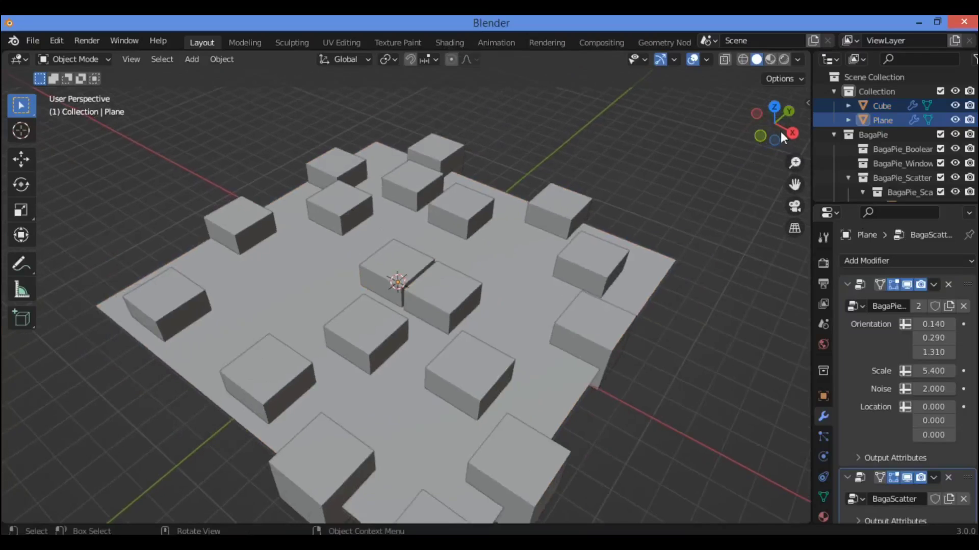
pyautogui.moveTo(781, 131); pyautogui.dragTo(714, 138)
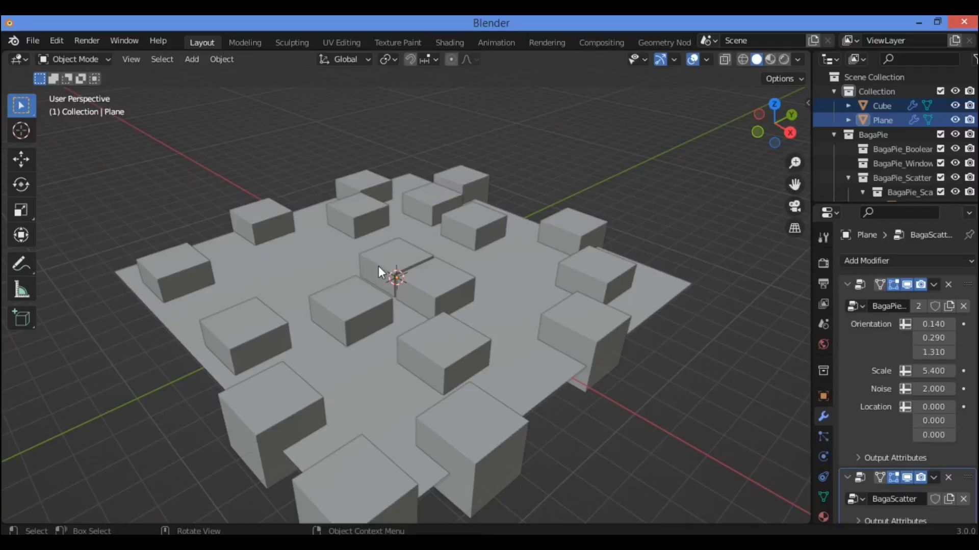
# Select the plane and examine its scatter properties in the BagaPie settings
pyautogui.click(400, 255)
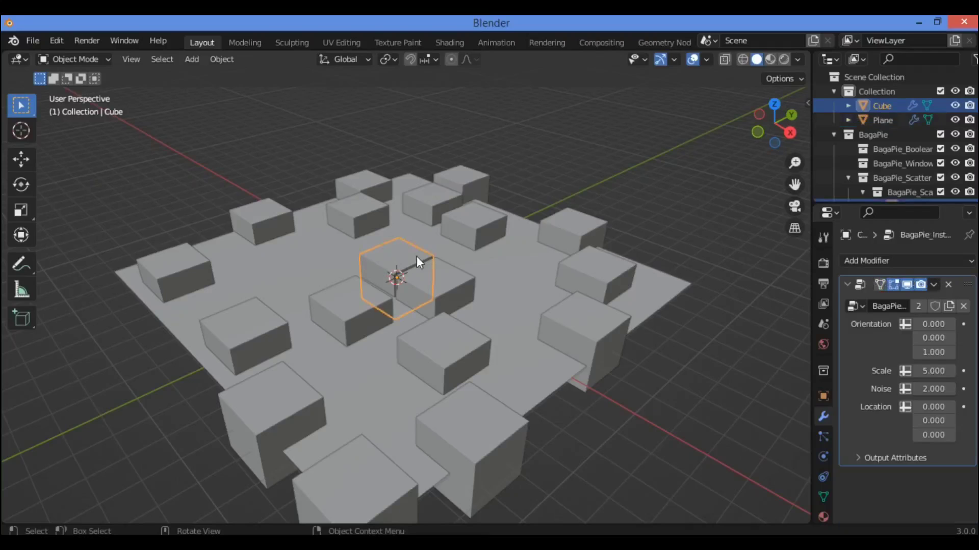
pyautogui.click(364, 206)
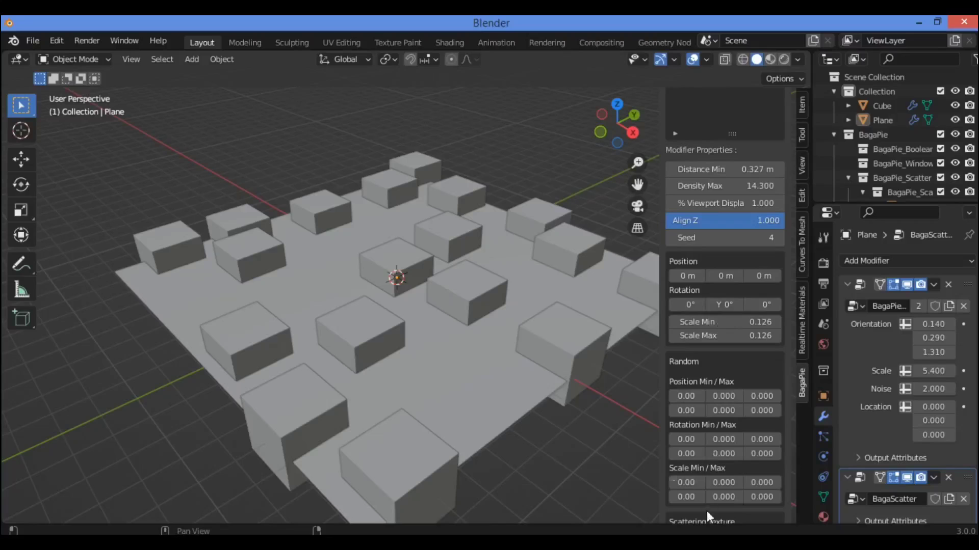
pyautogui.scroll(-4, 744, 317)
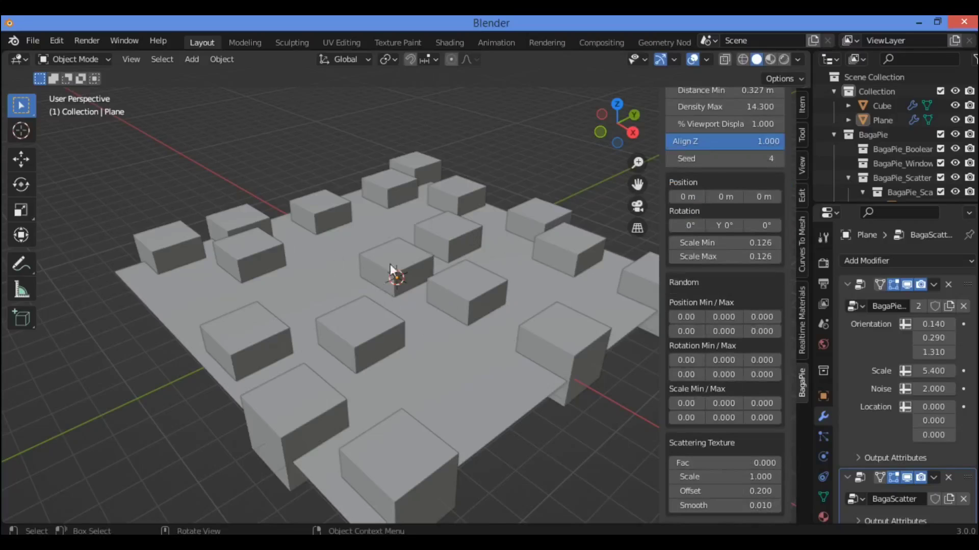
pyautogui.press('n')
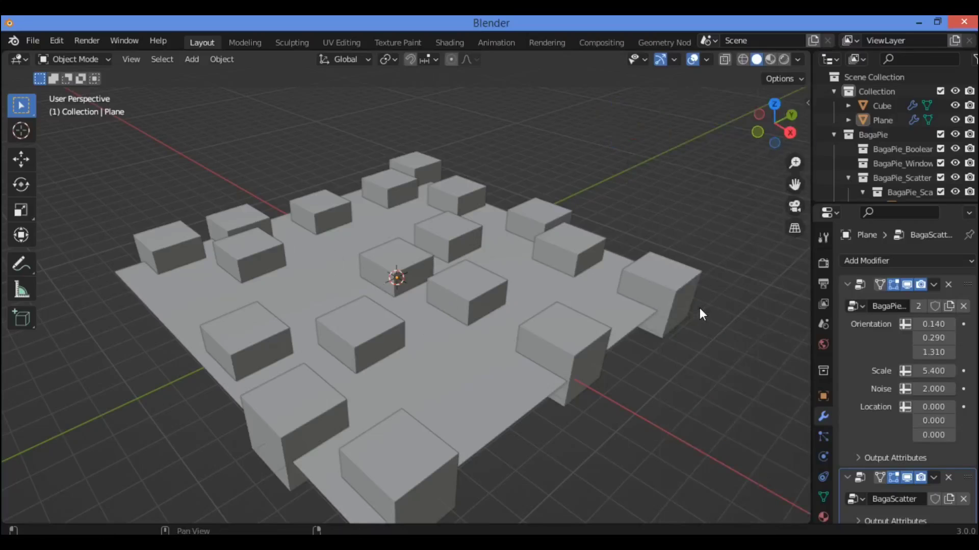
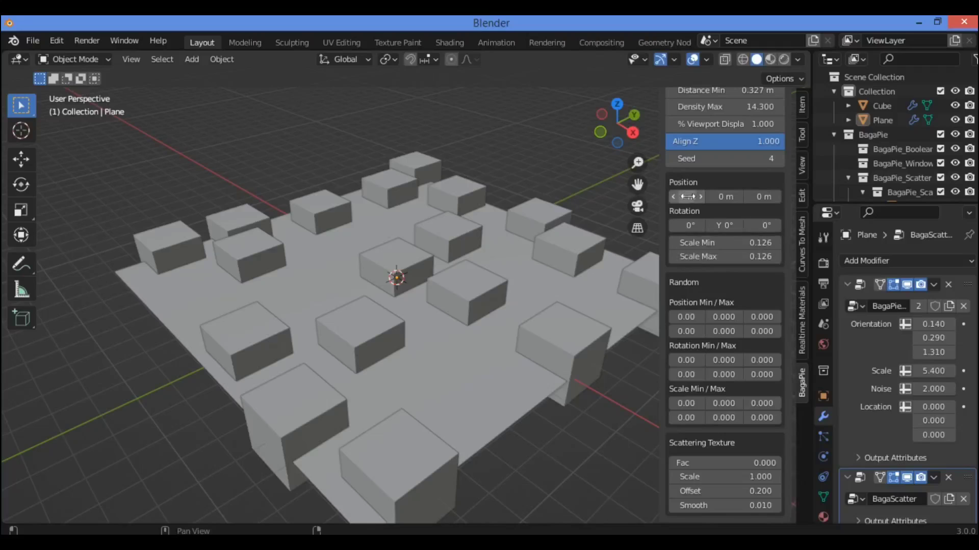
# Try a scatter Distance Min of 0 m and raise it to 0.627 m, with Density Max at 16 and Seed at 7
pyautogui.scroll(5, 701, 204)
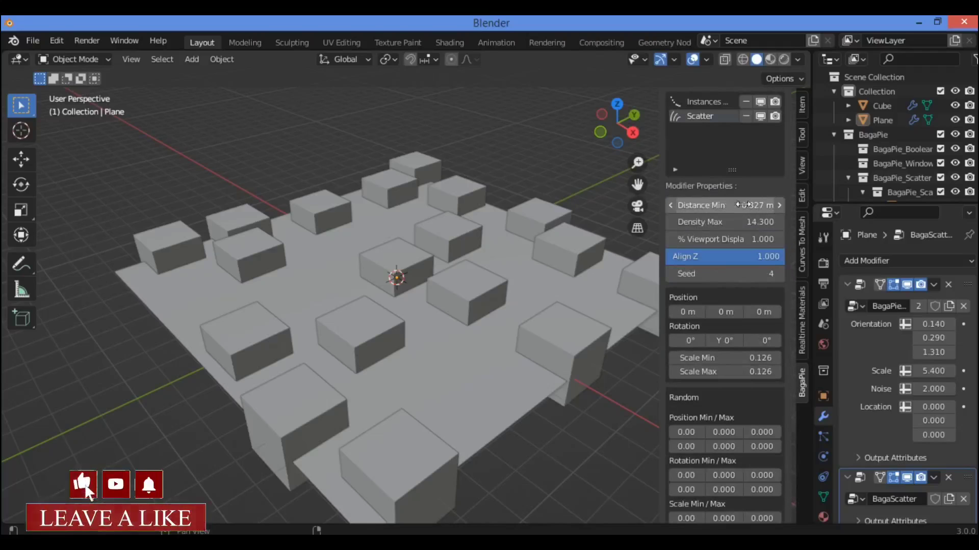
pyautogui.click(742, 205)
pyautogui.write('0')
pyautogui.press('Return')
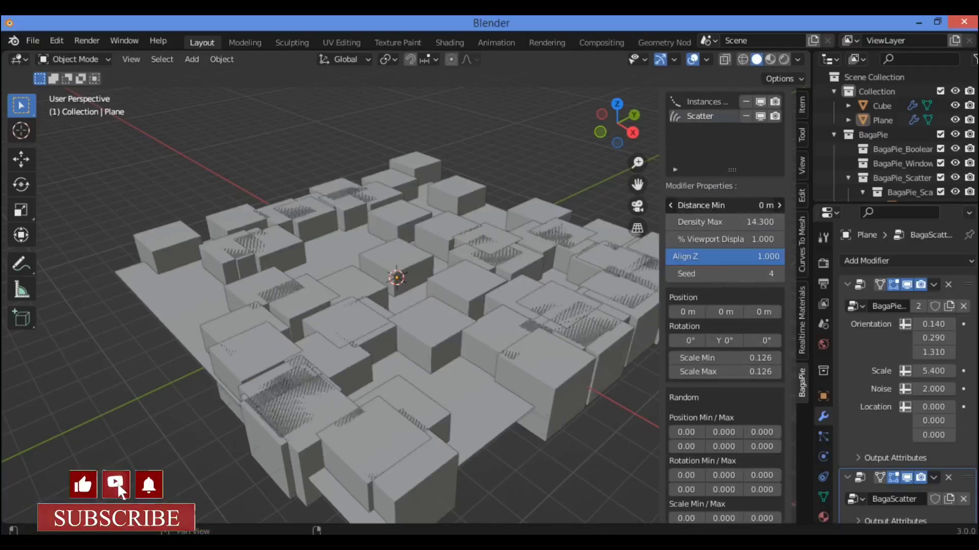
pyautogui.moveTo(724, 205)
pyautogui.mouseDown()
pyautogui.moveTo(759, 205)
pyautogui.moveTo(714, 205)
pyautogui.moveTo(737, 205)
pyautogui.moveTo(718, 205)
pyautogui.moveTo(734, 205)
pyautogui.moveTo(716, 220)
pyautogui.mouseUp()
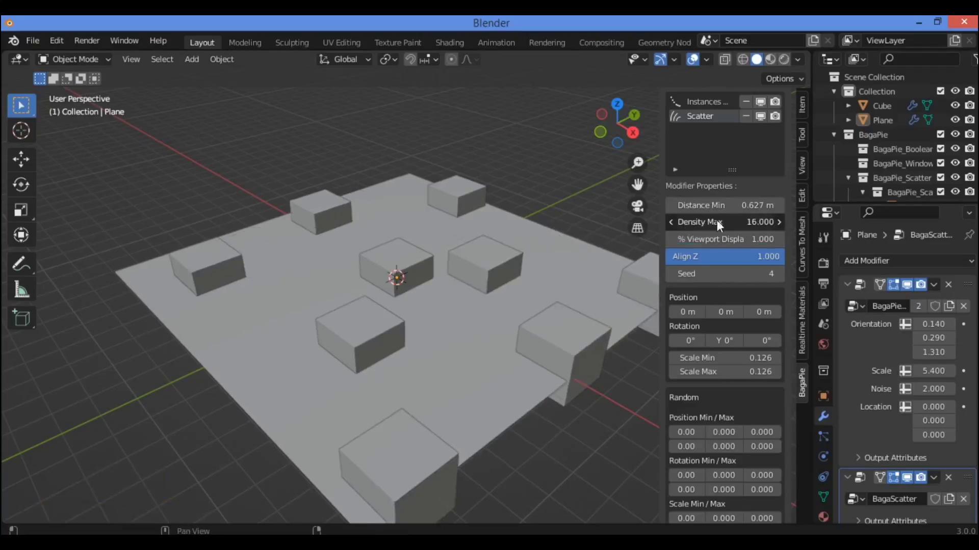
pyautogui.moveTo(705, 271); pyautogui.dragTo(726, 271)
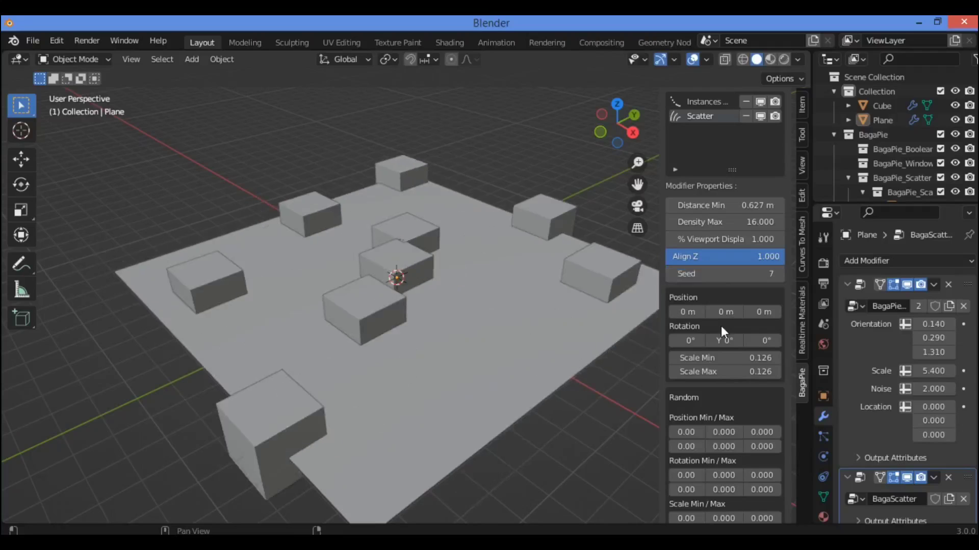
# Offset the scattered cubes' Position to about -0.7 in X and -0.3 in Y, with Z at 0 m
pyautogui.scroll(-1, 711, 291)
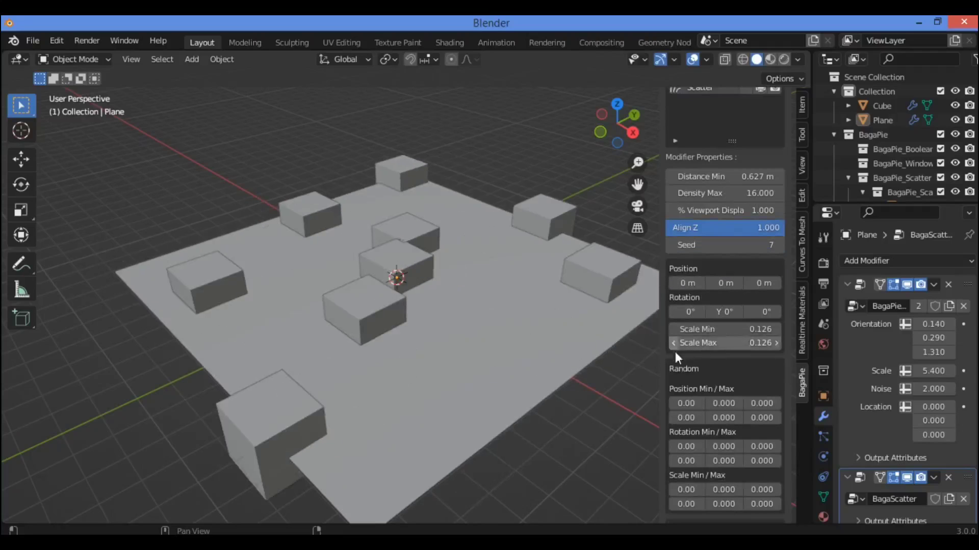
pyautogui.moveTo(687, 283); pyautogui.dragTo(776, 284)
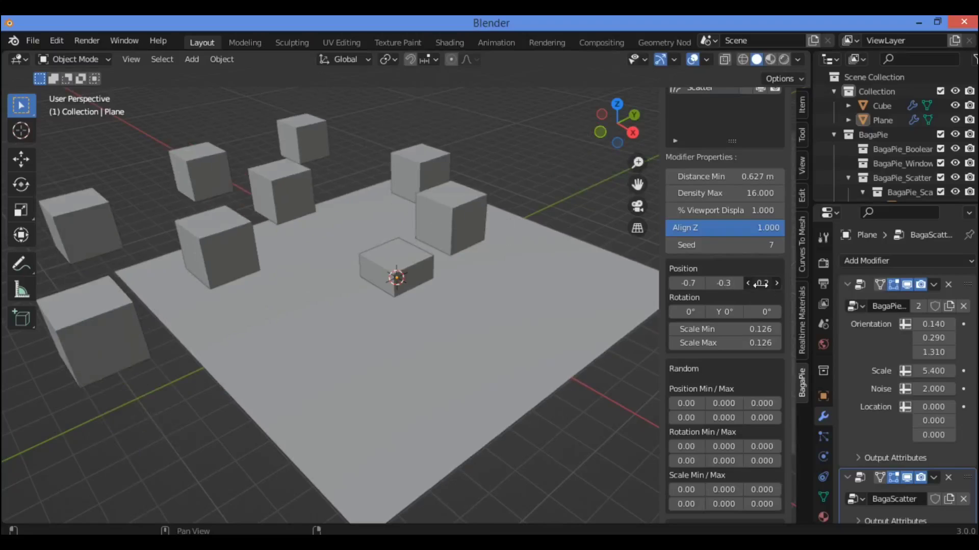
pyautogui.click(761, 285)
pyautogui.write('0')
pyautogui.press('Return')
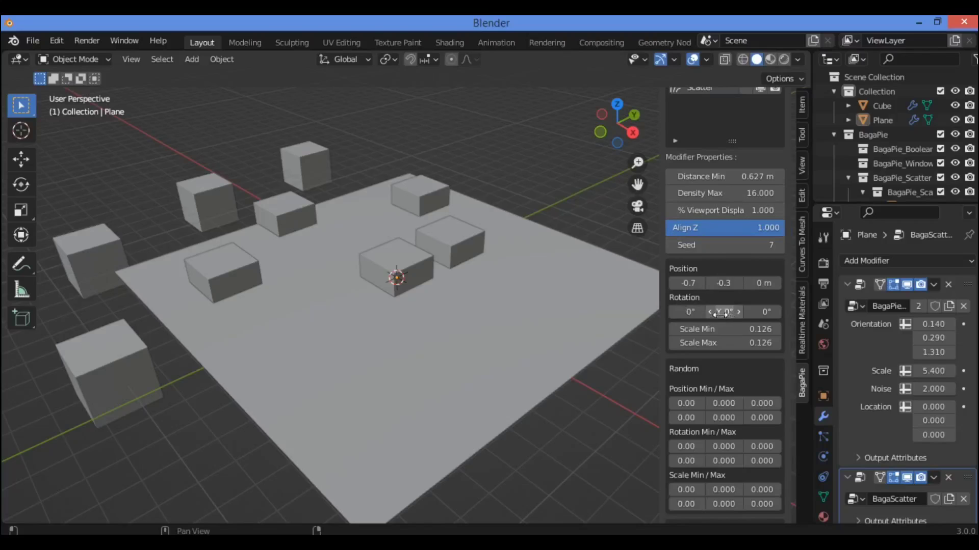
# Set the scatter's Rotation to about -17°, 0.2° and -3.6°, Distance Min to 0.227 m, Density Max to 14.9 and Scale Max to -0.174
pyautogui.moveTo(687, 312); pyautogui.dragTo(662, 312)
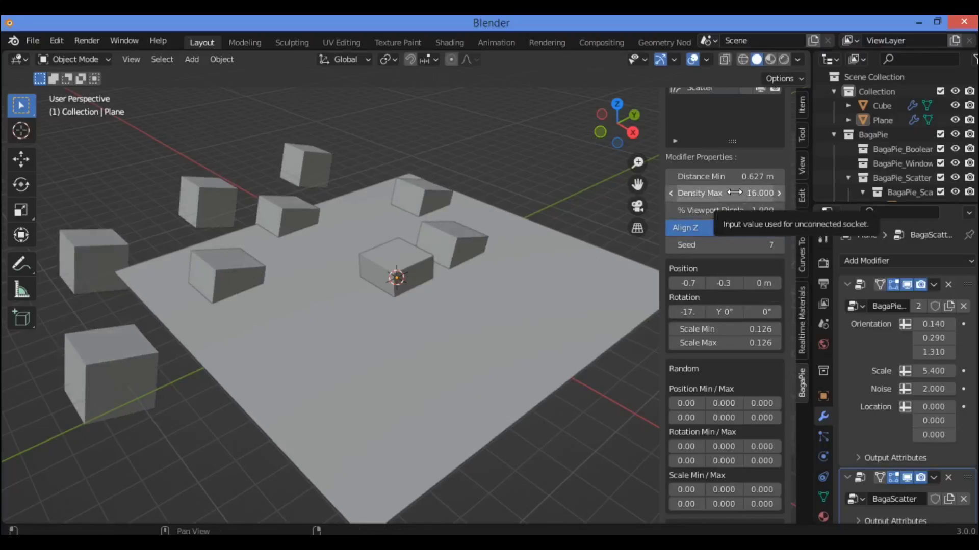
pyautogui.moveTo(734, 193); pyautogui.dragTo(688, 176)
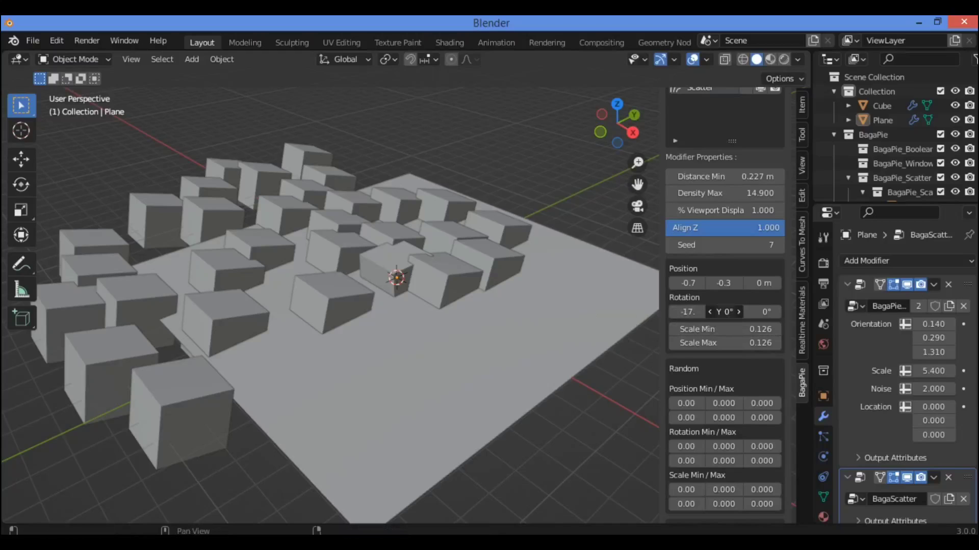
pyautogui.moveTo(723, 312); pyautogui.dragTo(723, 343)
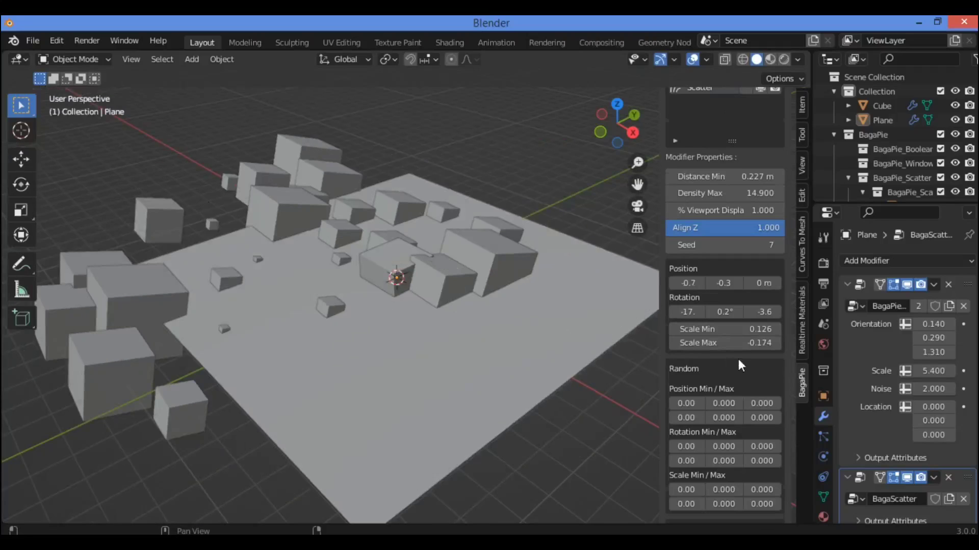
# Set the first row of the scatter's random Position Min/Max to -0.6, 1.1 and 0.4
pyautogui.scroll(-4, 739, 360)
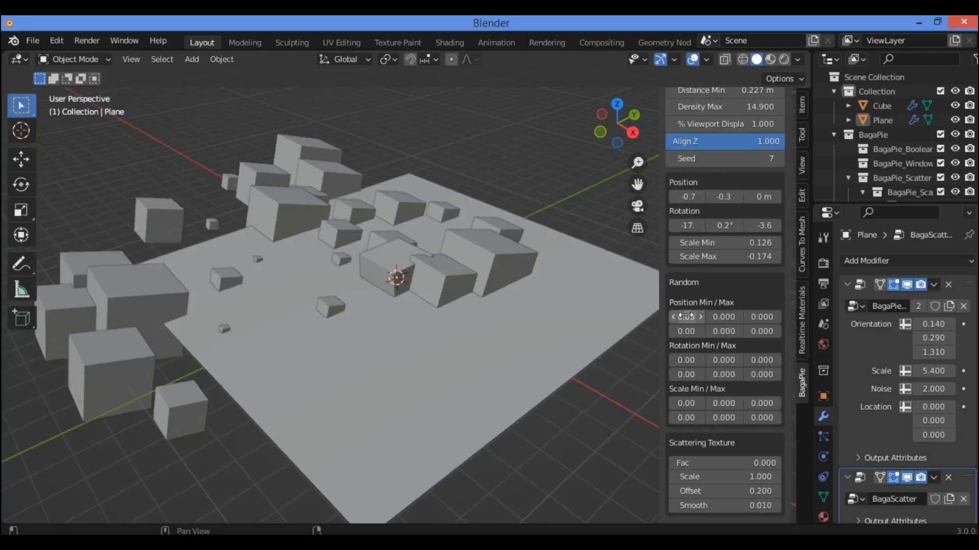
pyautogui.moveTo(686, 316); pyautogui.dragTo(652, 316)
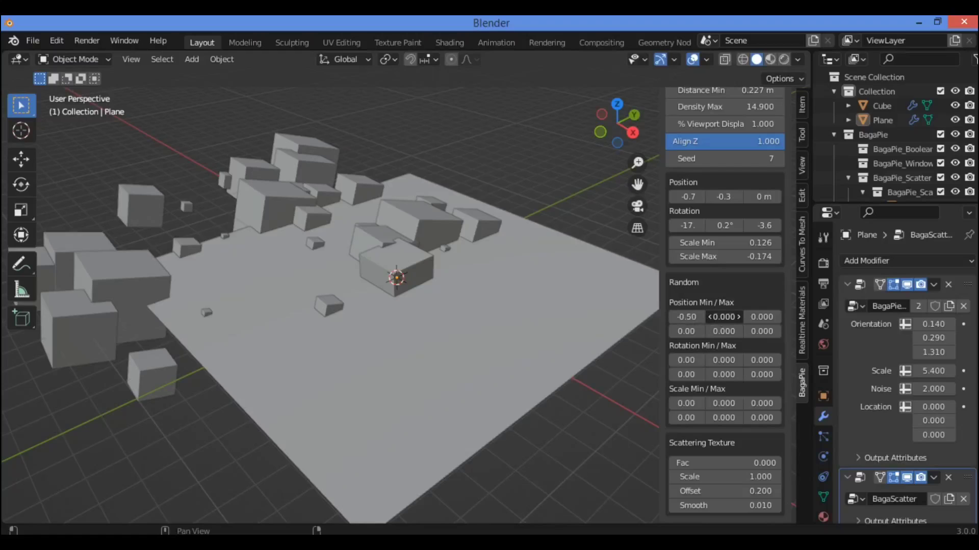
pyautogui.moveTo(724, 316); pyautogui.dragTo(782, 317)
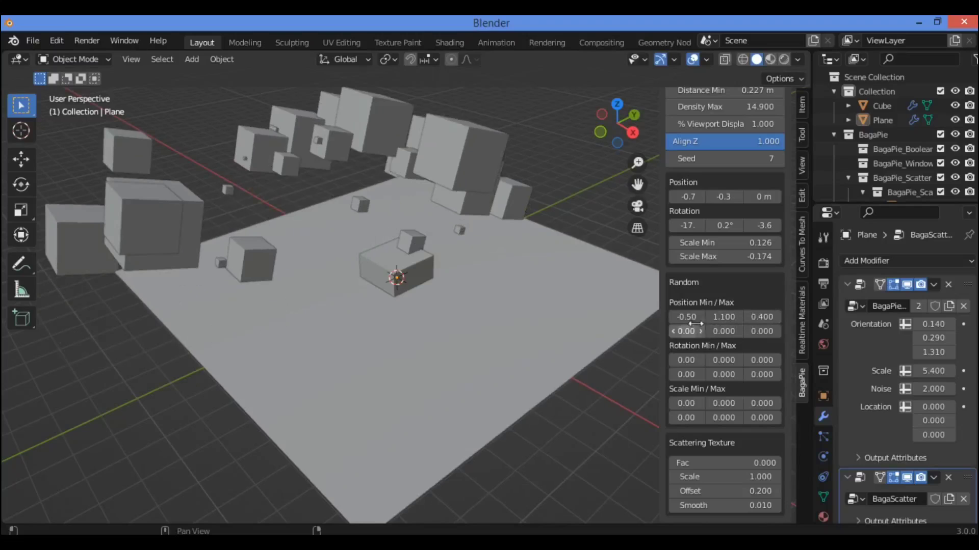
pyautogui.moveTo(696, 319); pyautogui.dragTo(688, 318)
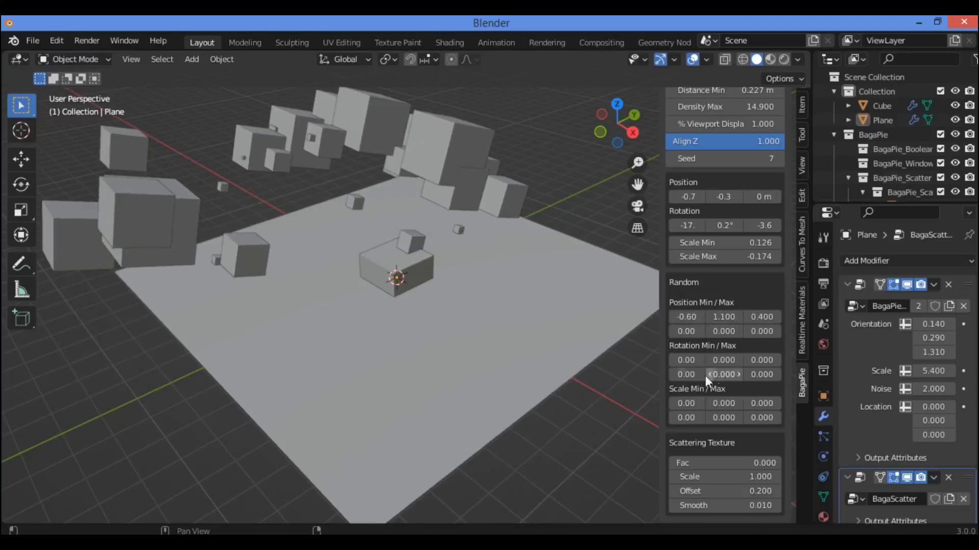
# Set the random Rotation's first row to -0.5 and 0.6, its second-row X to -0.6, and the random Scale's first row to 0.1 and 0.9
pyautogui.moveTo(686, 360); pyautogui.dragTo(708, 403)
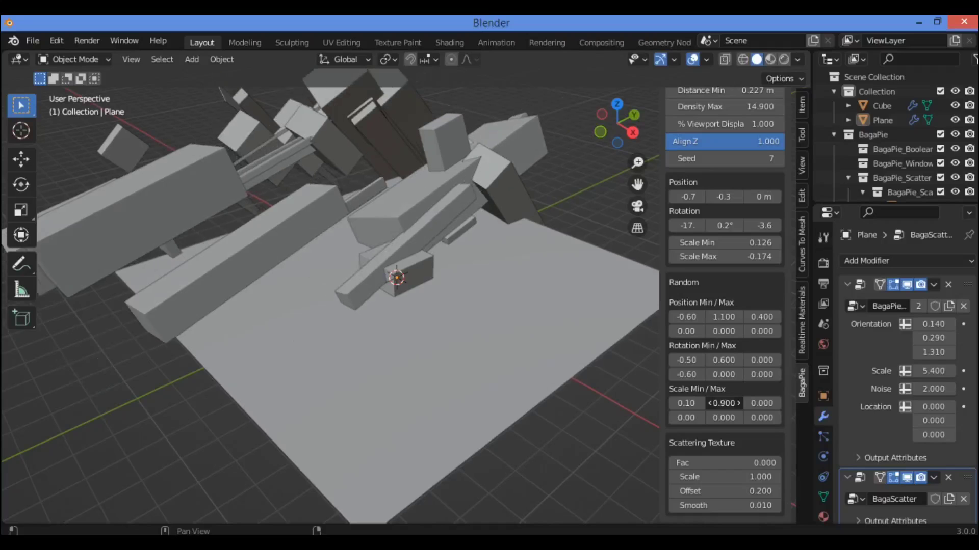
pyautogui.moveTo(618, 124); pyautogui.dragTo(579, 140)
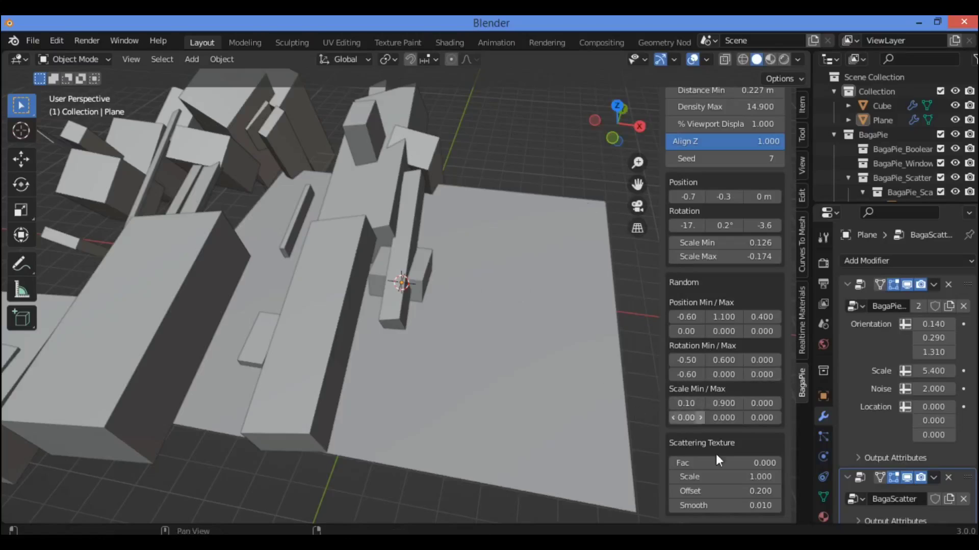
pyautogui.moveTo(716, 462); pyautogui.dragTo(586, 166)
pyautogui.click(776, 476)
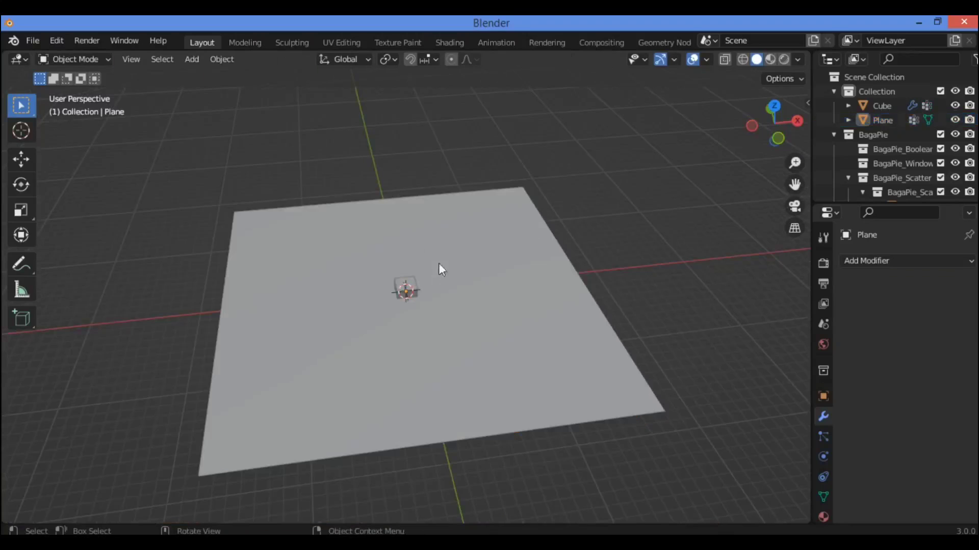
# Select the cube together with the plane and use BagaPie's Scatter Paint to paint cubes onto the plane
pyautogui.click(416, 280)
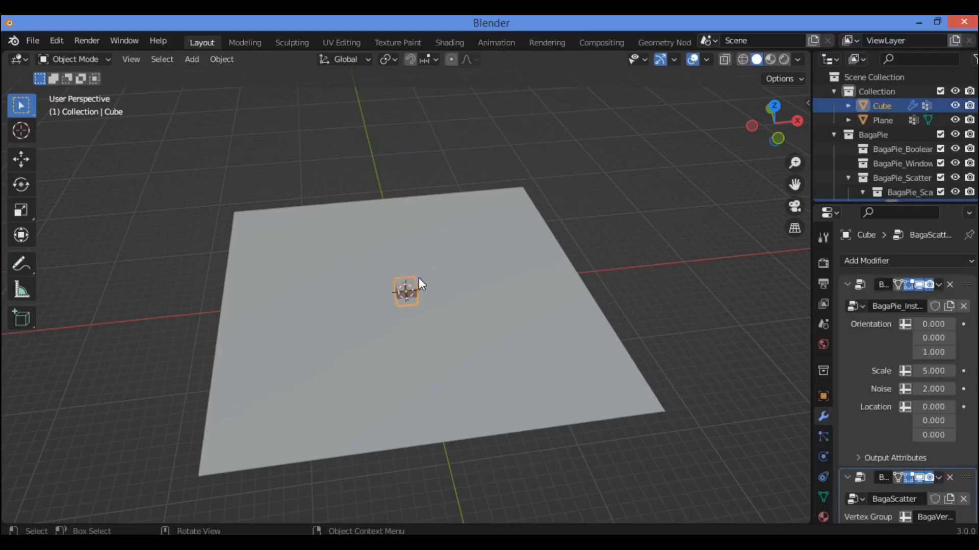
pyautogui.keyDown('shift'); pyautogui.click(418, 217); pyautogui.keyUp('shift')
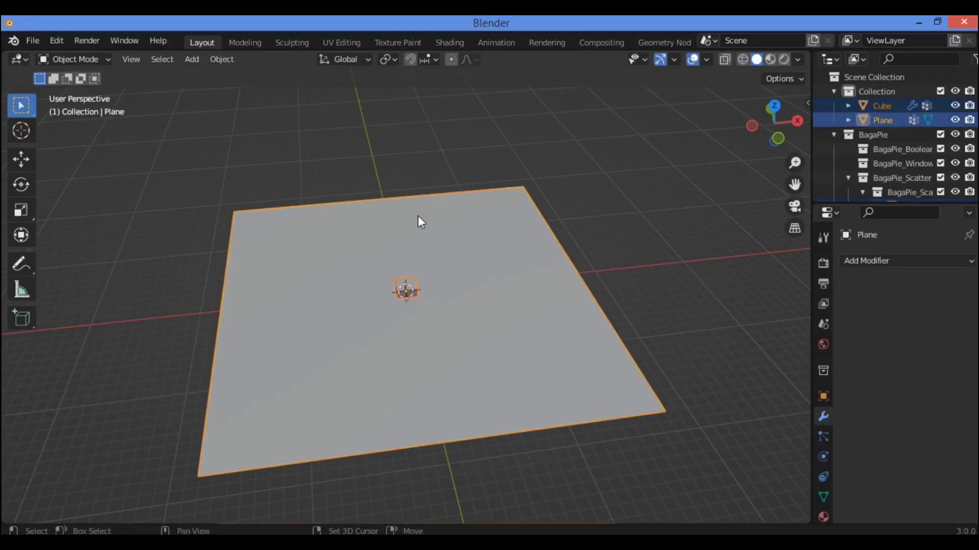
pyautogui.click(407, 290)
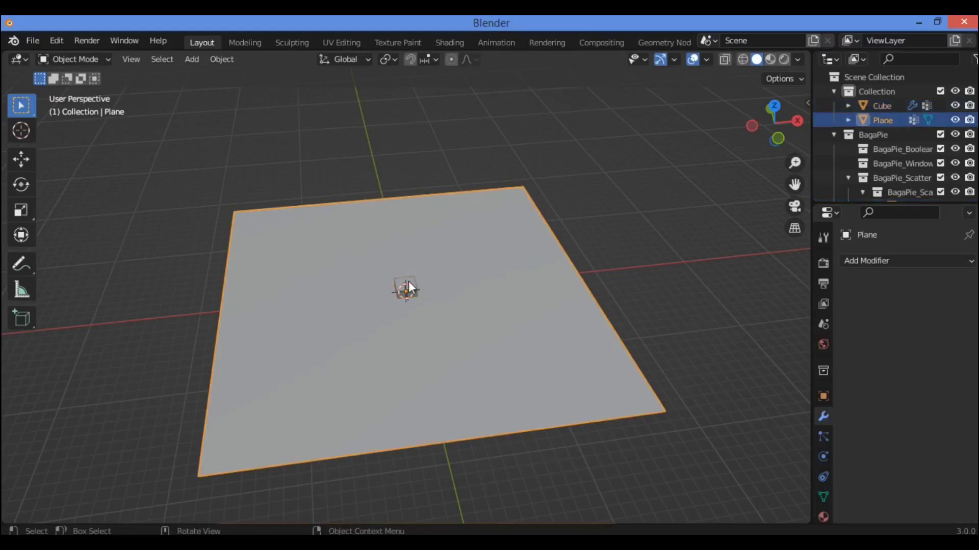
pyautogui.keyDown('shift'); pyautogui.click(478, 263); pyautogui.keyUp('shift')
pyautogui.press('j')
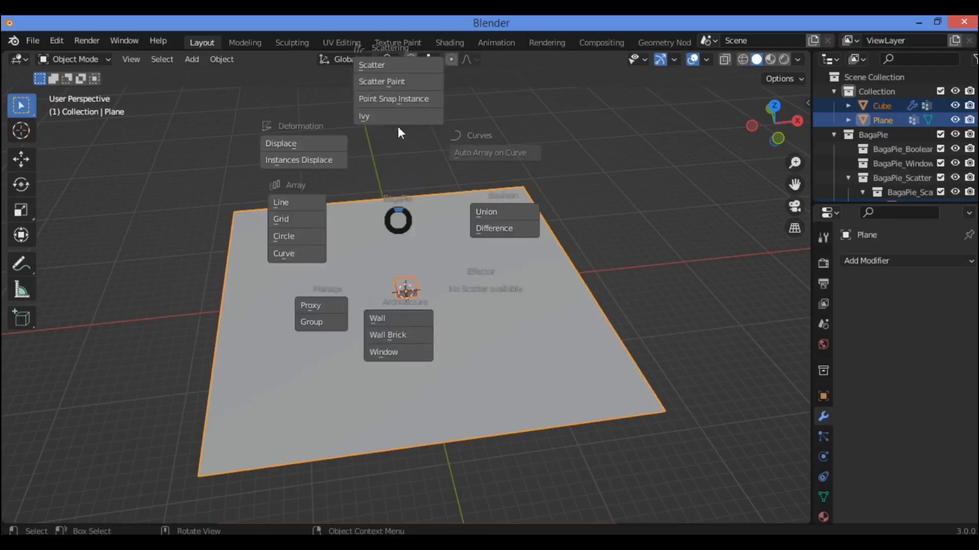
pyautogui.click(389, 81)
pyautogui.moveTo(594, 361)
pyautogui.mouseDown()
pyautogui.moveTo(415, 413)
pyautogui.moveTo(578, 395)
pyautogui.moveTo(588, 355)
pyautogui.moveTo(540, 340)
pyautogui.moveTo(461, 372)
pyautogui.moveTo(571, 309)
pyautogui.moveTo(504, 326)
pyautogui.moveTo(426, 368)
pyautogui.moveTo(353, 381)
pyautogui.moveTo(468, 345)
pyautogui.moveTo(375, 363)
pyautogui.moveTo(301, 361)
pyautogui.moveTo(417, 353)
pyautogui.moveTo(345, 326)
pyautogui.moveTo(320, 302)
pyautogui.moveTo(295, 338)
pyautogui.moveTo(322, 328)
pyautogui.moveTo(348, 341)
pyautogui.moveTo(323, 319)
pyautogui.moveTo(313, 328)
pyautogui.moveTo(352, 354)
pyautogui.moveTo(327, 346)
pyautogui.moveTo(394, 352)
pyautogui.moveTo(316, 316)
pyautogui.moveTo(268, 268)
pyautogui.moveTo(266, 239)
pyautogui.moveTo(282, 220)
pyautogui.moveTo(412, 222)
pyautogui.moveTo(522, 209)
pyautogui.moveTo(543, 236)
pyautogui.moveTo(532, 277)
pyautogui.moveTo(570, 293)
pyautogui.moveTo(578, 315)
pyautogui.moveTo(588, 297)
pyautogui.moveTo(605, 397)
pyautogui.moveTo(594, 293)
pyautogui.moveTo(569, 246)
pyautogui.moveTo(552, 314)
pyautogui.moveTo(603, 322)
pyautogui.moveTo(589, 317)
pyautogui.moveTo(504, 395)
pyautogui.moveTo(676, 397)
pyautogui.moveTo(548, 417)
pyautogui.moveTo(345, 419)
pyautogui.moveTo(325, 404)
pyautogui.moveTo(350, 407)
pyautogui.moveTo(317, 416)
pyautogui.moveTo(445, 395)
pyautogui.moveTo(425, 382)
pyautogui.moveTo(354, 412)
pyautogui.moveTo(314, 397)
pyautogui.moveTo(277, 354)
pyautogui.moveTo(263, 405)
pyautogui.moveTo(343, 443)
pyautogui.moveTo(324, 439)
pyautogui.moveTo(515, 434)
pyautogui.mouseUp()
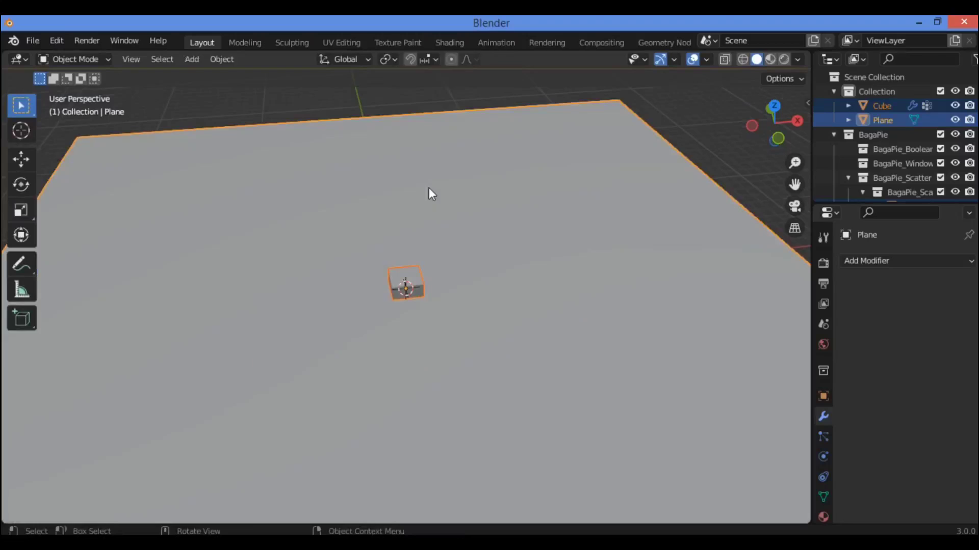
# Start Point Snap Instance for the cube on the plane and place individual cube copies across the plane's surface
pyautogui.press('j')
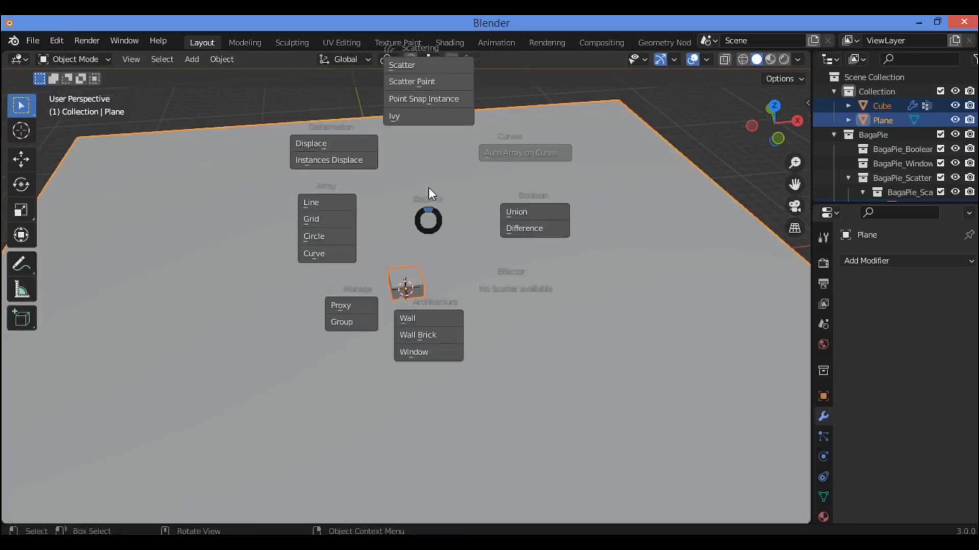
pyautogui.click(426, 99)
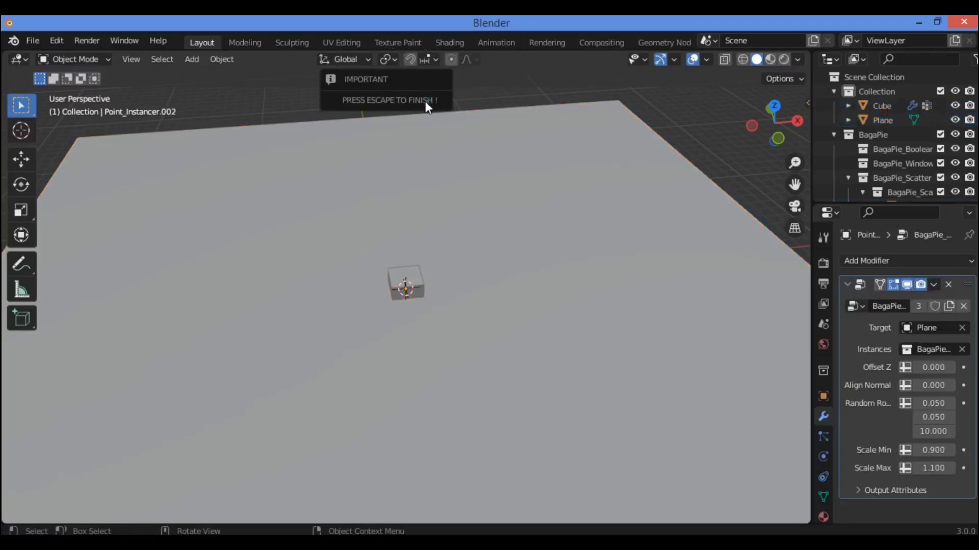
pyautogui.press('Escape')
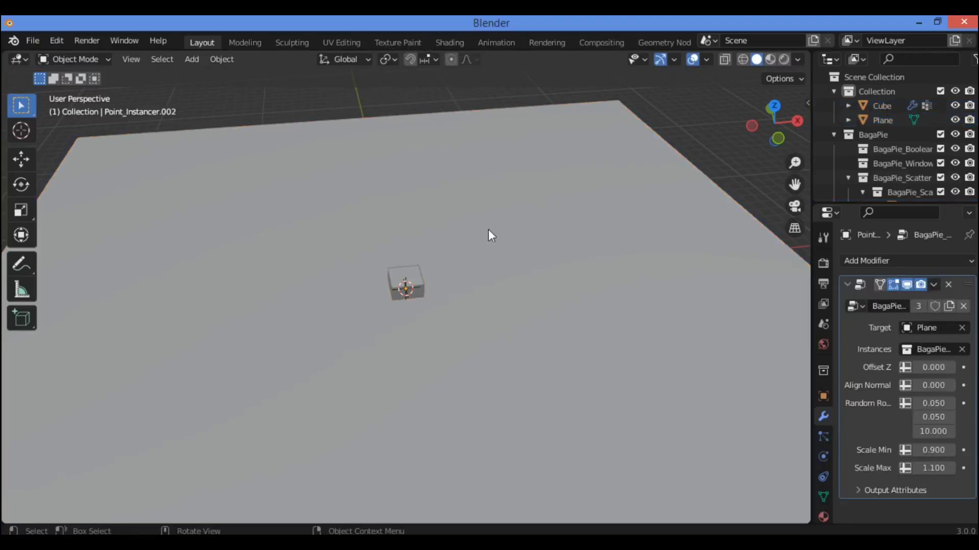
pyautogui.click(425, 269)
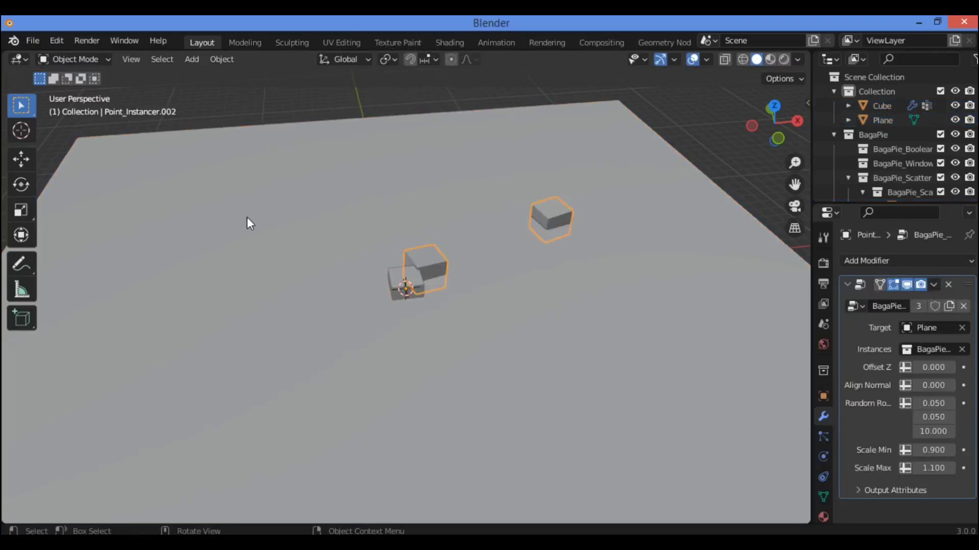
pyautogui.click(467, 228)
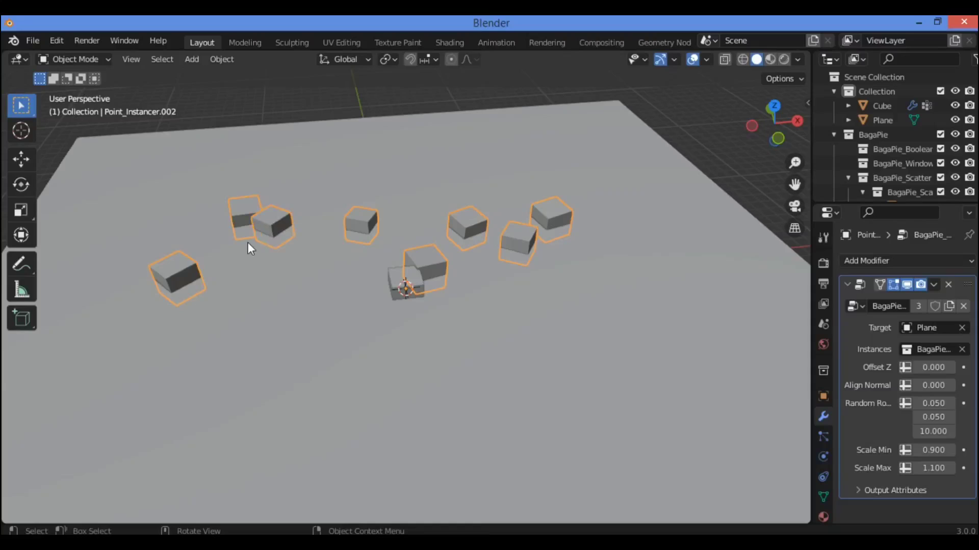
pyautogui.click(384, 177)
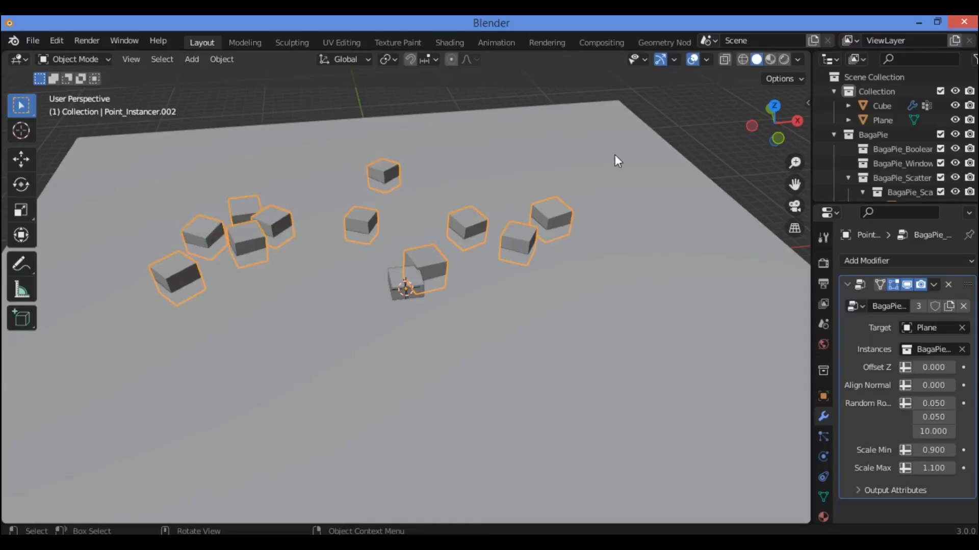
pyautogui.click(361, 436)
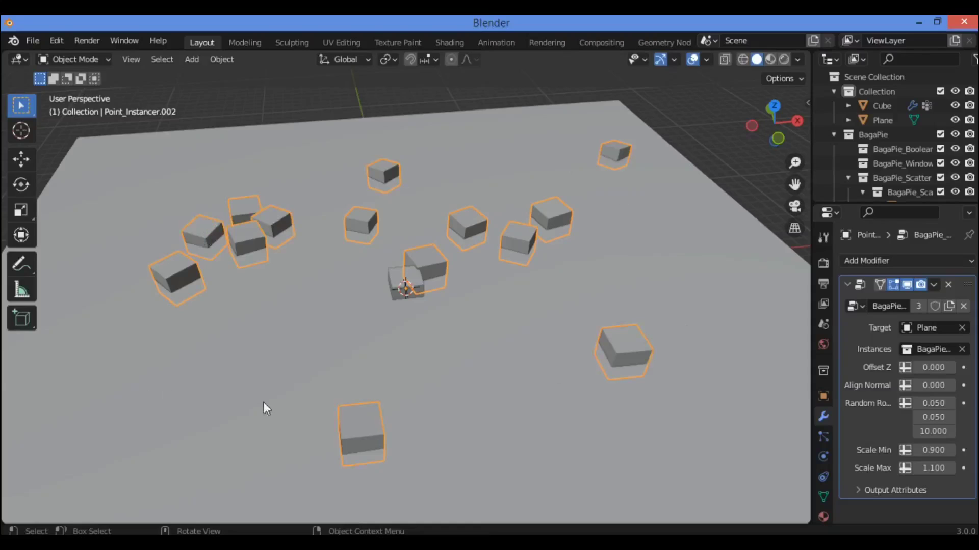
pyautogui.click(125, 386)
pyautogui.click(94, 280)
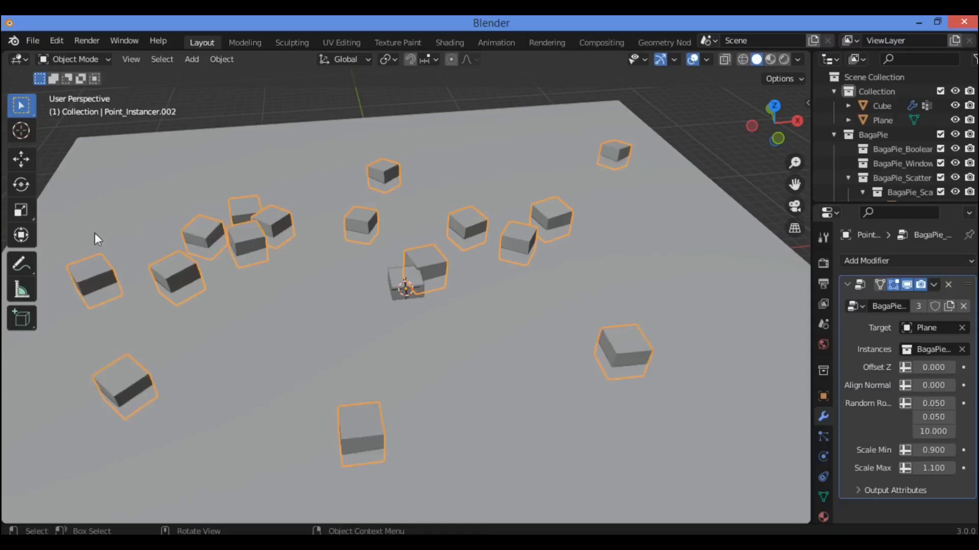
pyautogui.click(198, 157)
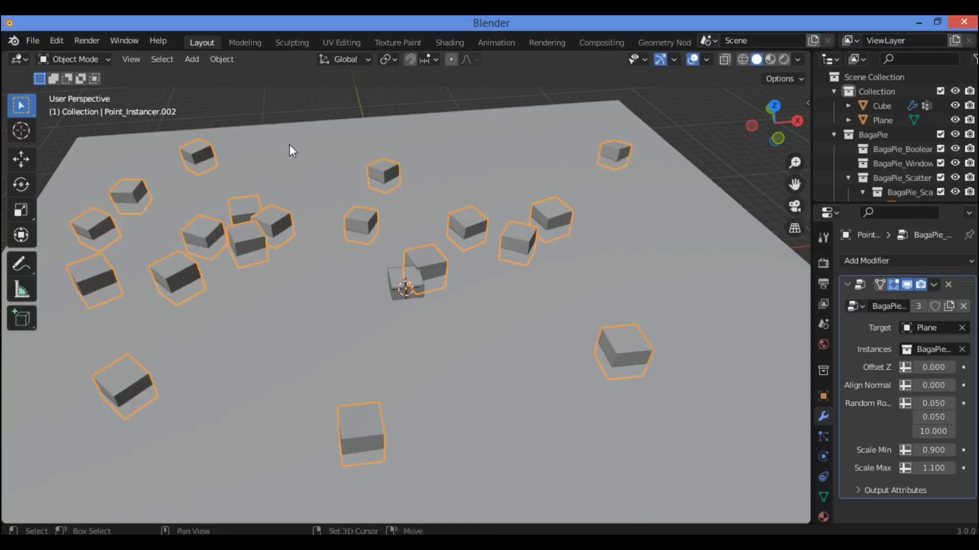
# Delete the placed cube instances and the original cube, and add a monkey mesh at the world origin
pyautogui.press('Delete')
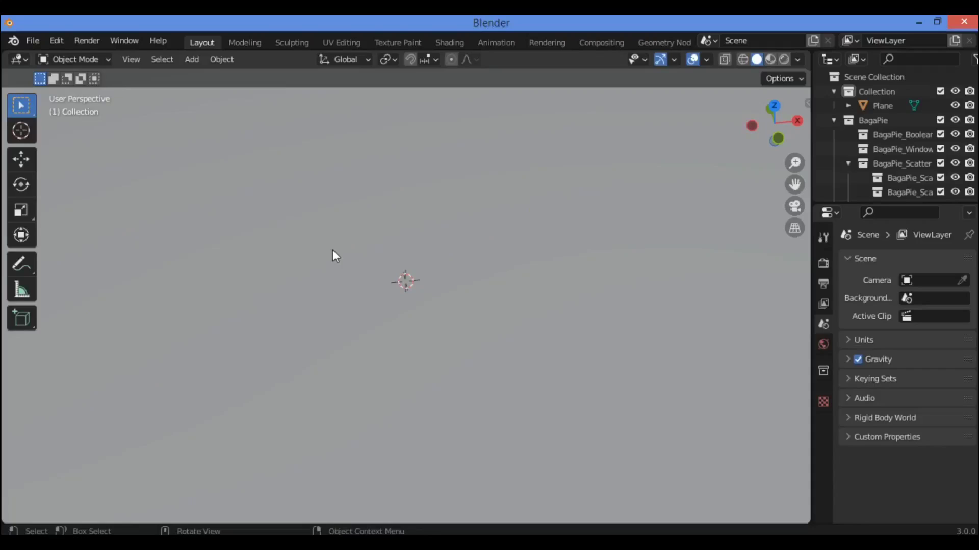
pyautogui.hotkey('shift', 'a')
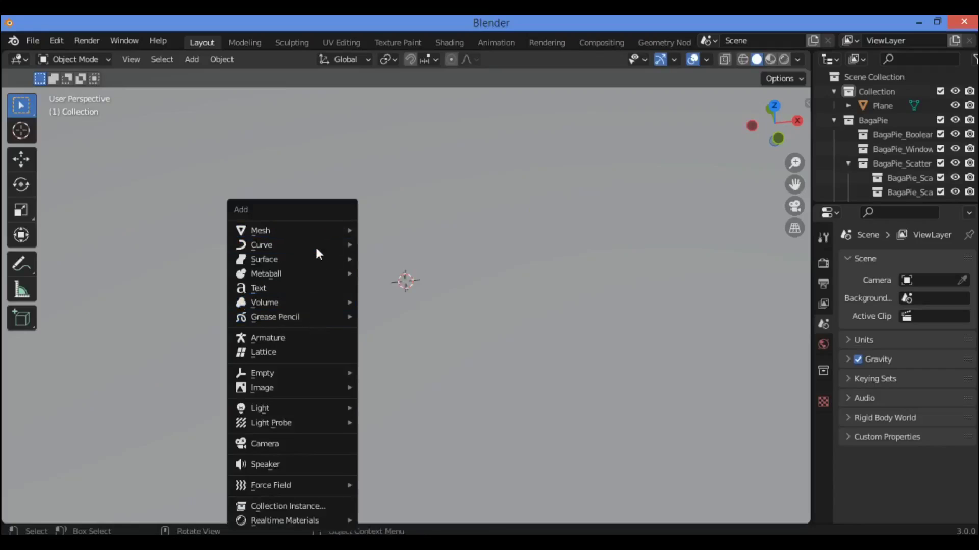
pyautogui.moveTo(321, 232)
pyautogui.click(428, 367)
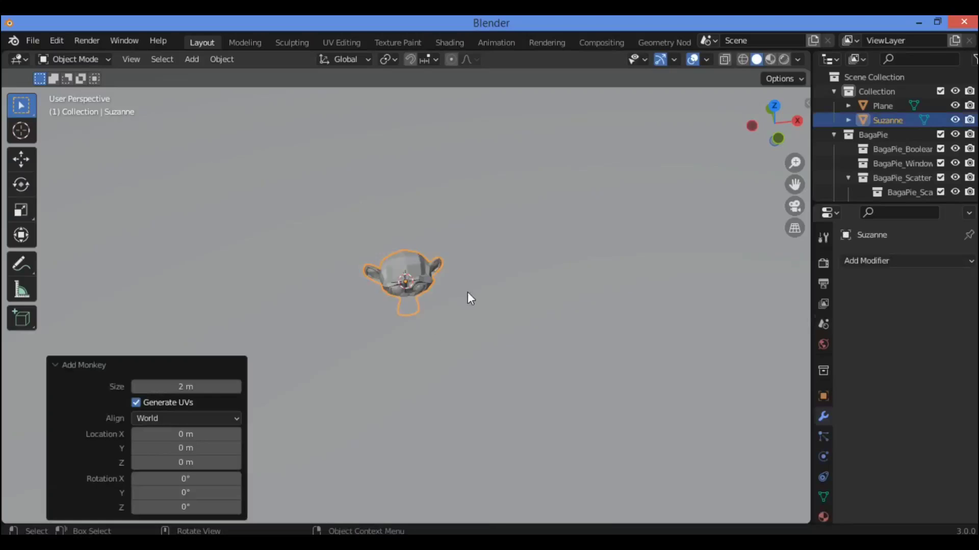
# Raise the monkey about 0.9 m along the global Z axis so it rises out of the plane
pyautogui.moveTo(795, 165); pyautogui.dragTo(783, 191)
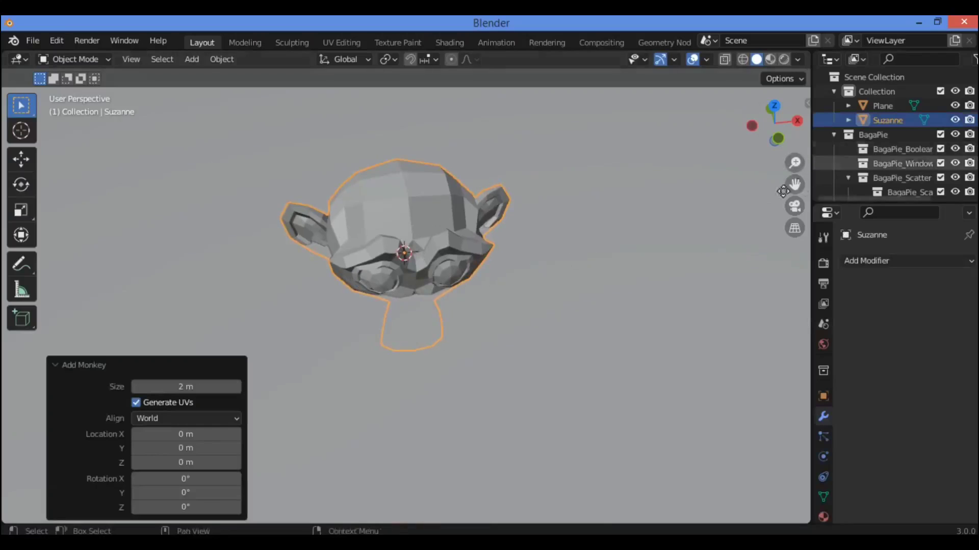
pyautogui.press('g')
pyautogui.press('z')
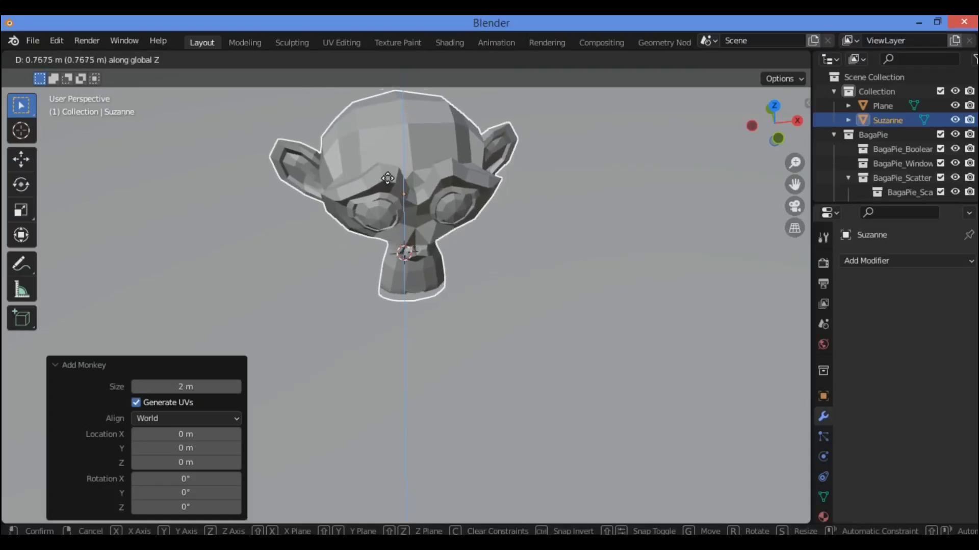
pyautogui.click(391, 172)
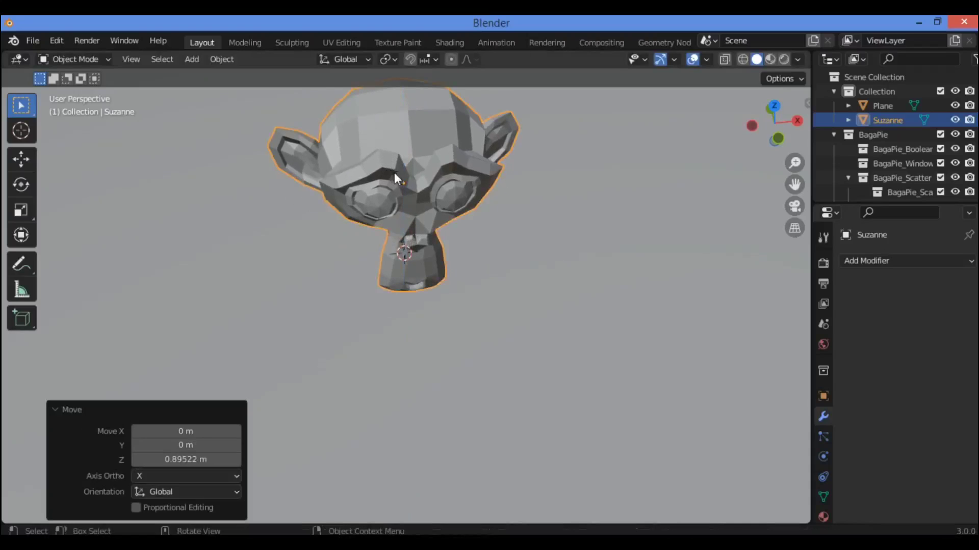
pyautogui.click(479, 209)
pyautogui.click(419, 168)
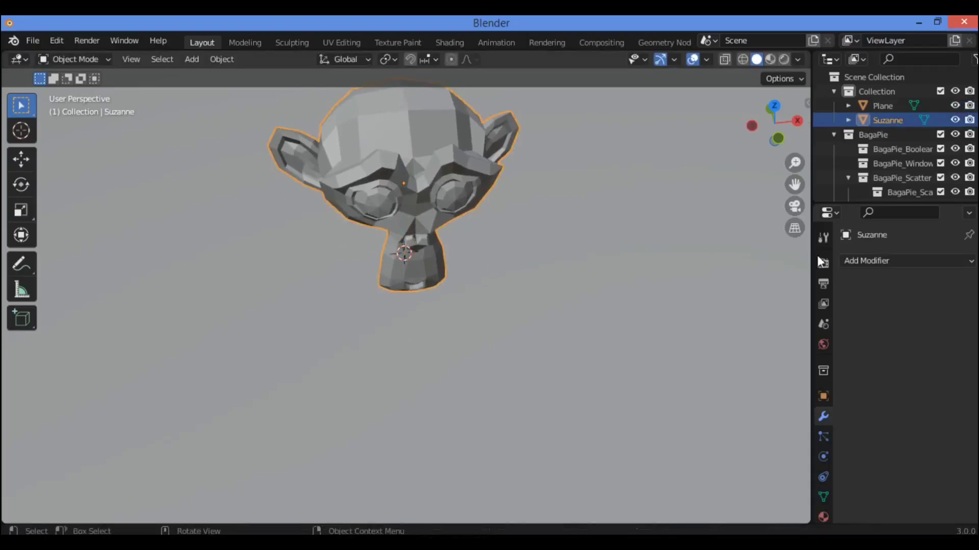
# Generate BagaPie Ivy over the selected monkey head
pyautogui.moveTo(795, 184); pyautogui.dragTo(724, 268)
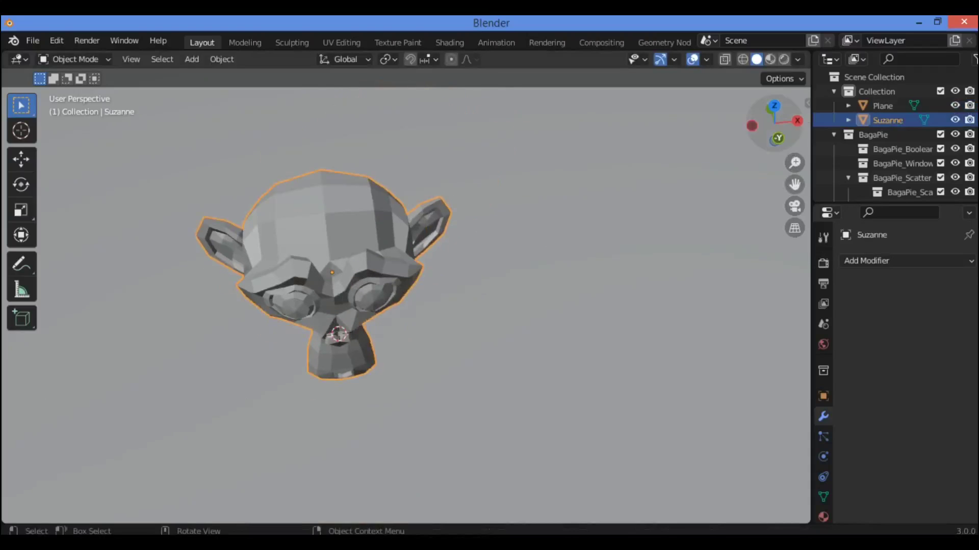
pyautogui.moveTo(775, 122); pyautogui.dragTo(782, 133)
pyautogui.press('j')
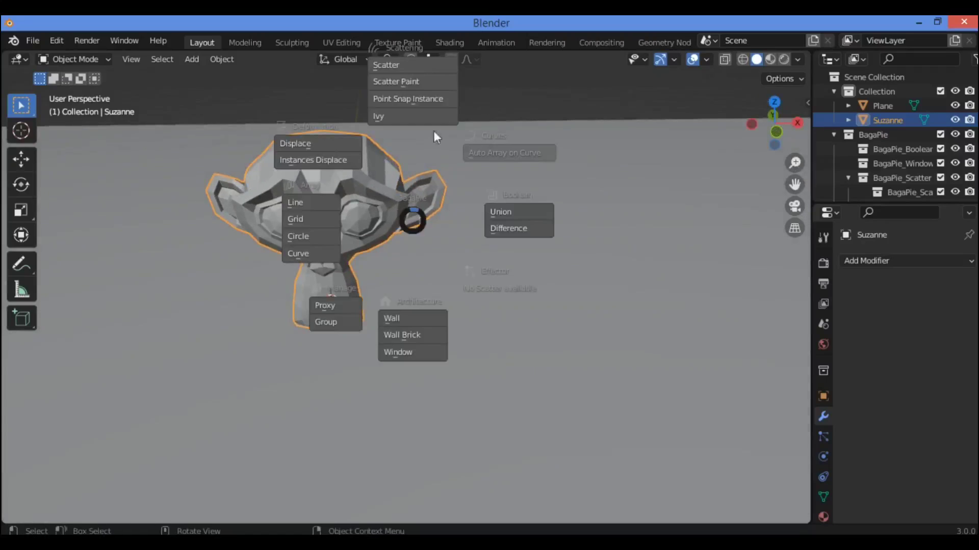
pyautogui.click(402, 120)
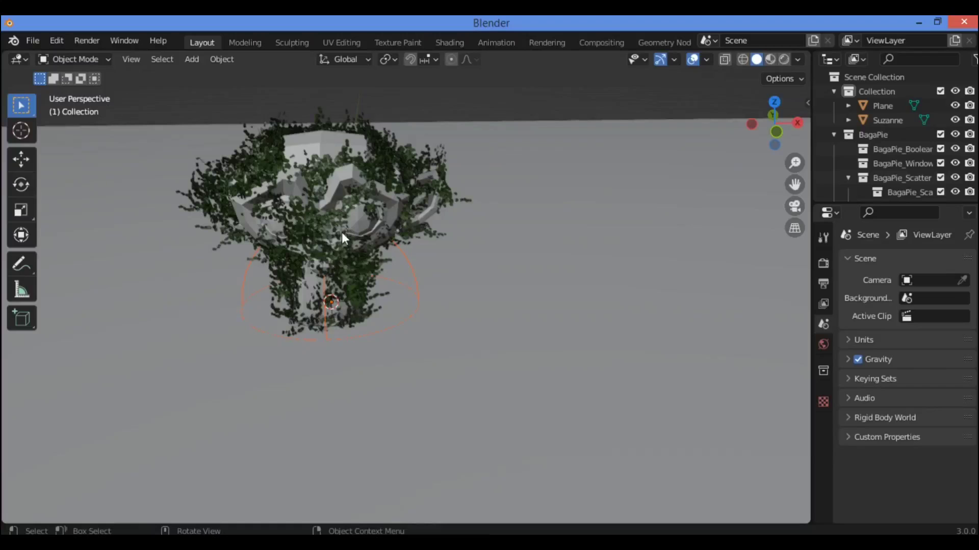
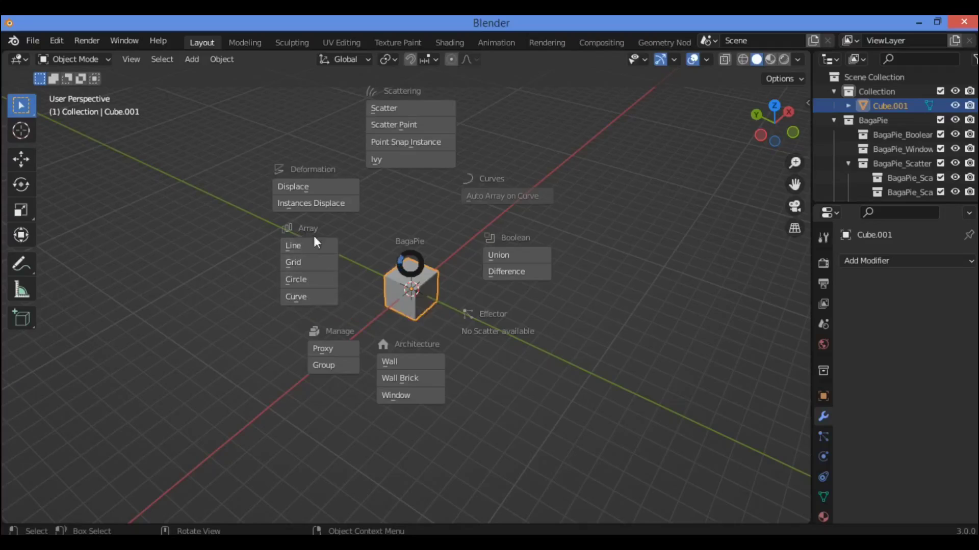
# Create a BagaPie Circle array from the cube, leaving Use Constant Distance enabled and the array type on Circle
pyautogui.click(312, 281)
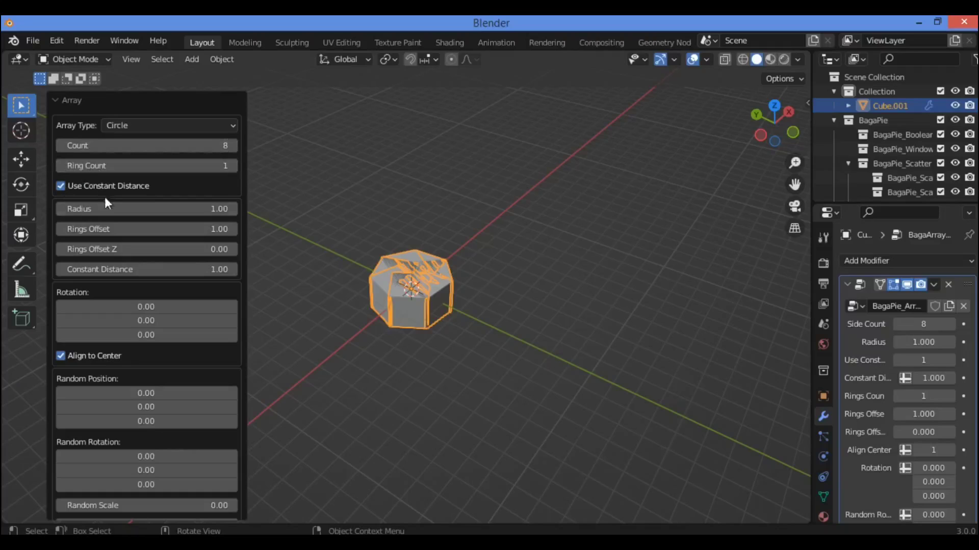
pyautogui.click(68, 184)
pyautogui.click(68, 184)
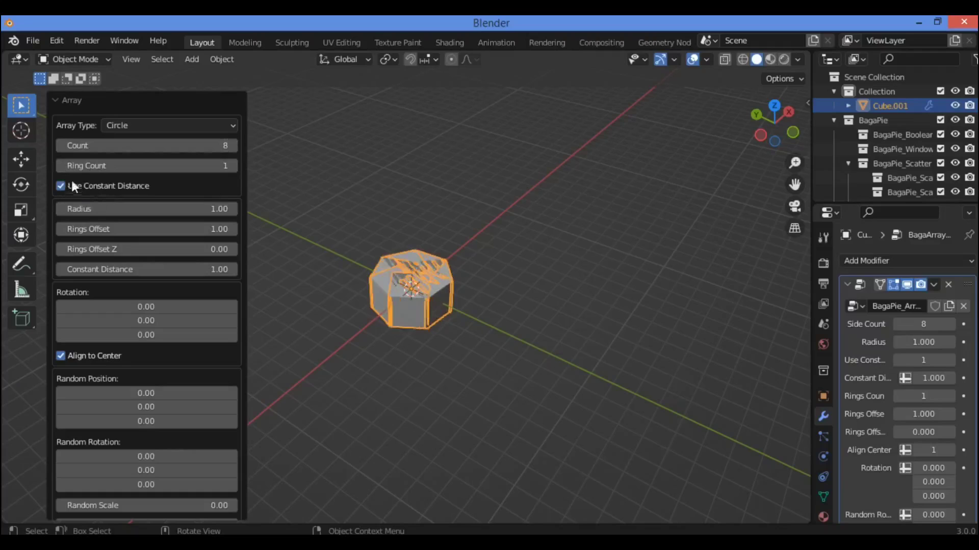
pyautogui.click(105, 130)
pyautogui.click(160, 127)
pyautogui.click(154, 128)
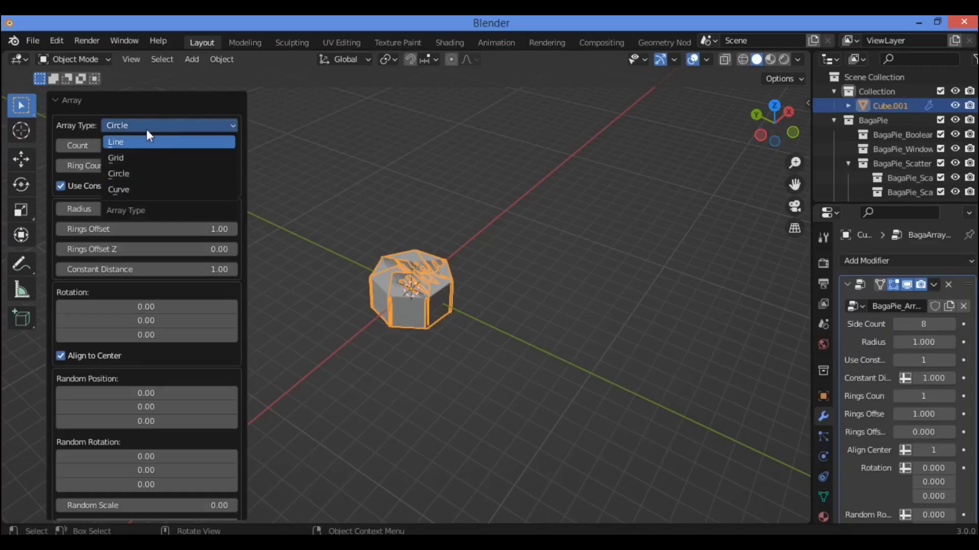
pyautogui.click(152, 123)
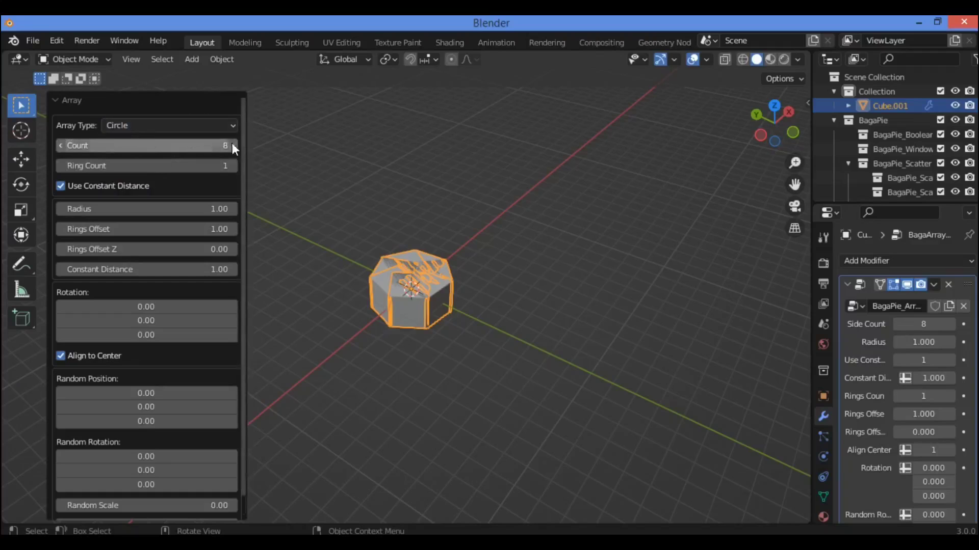
# Set the circle array's Ring Count to 2 and its Radius to 1.06, keeping the array selected
pyautogui.moveTo(136, 166)
pyautogui.mouseDown()
pyautogui.moveTo(218, 166)
pyautogui.moveTo(143, 166)
pyautogui.mouseUp()
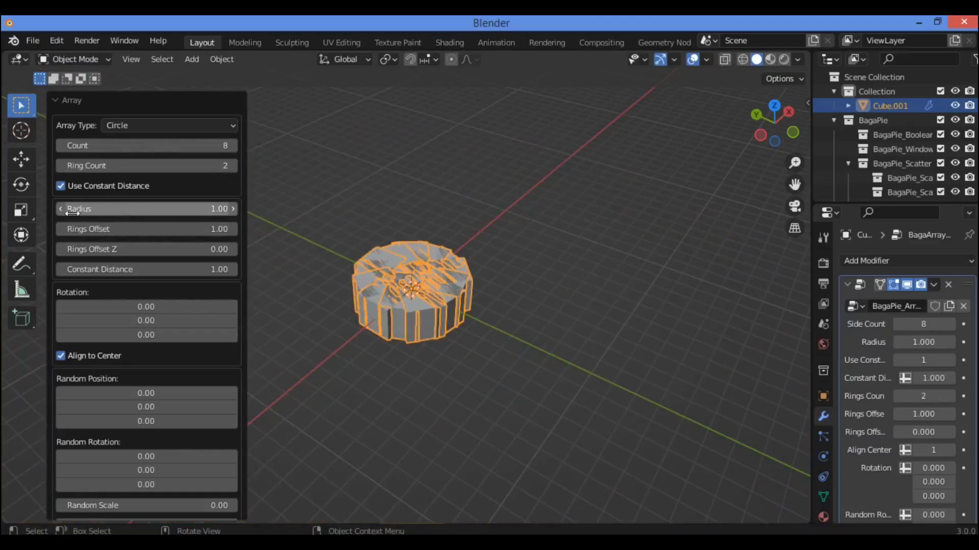
pyautogui.click(233, 208)
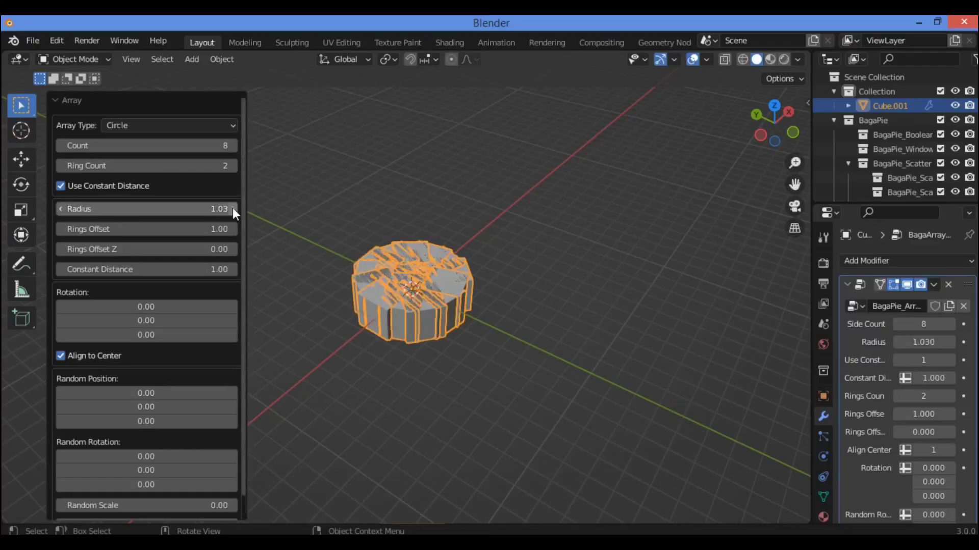
pyautogui.click(233, 208)
pyautogui.click(169, 210)
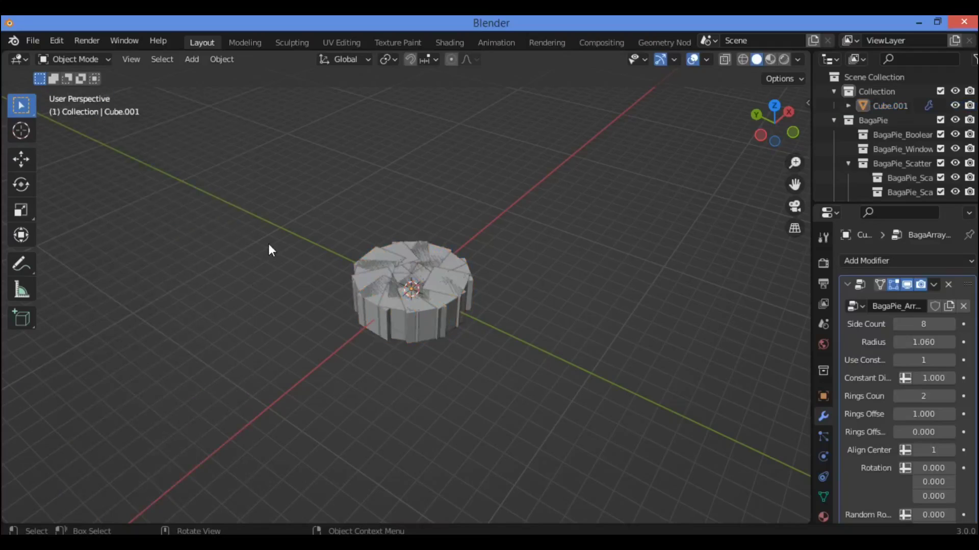
pyautogui.hotkey('ctrl', 'z')
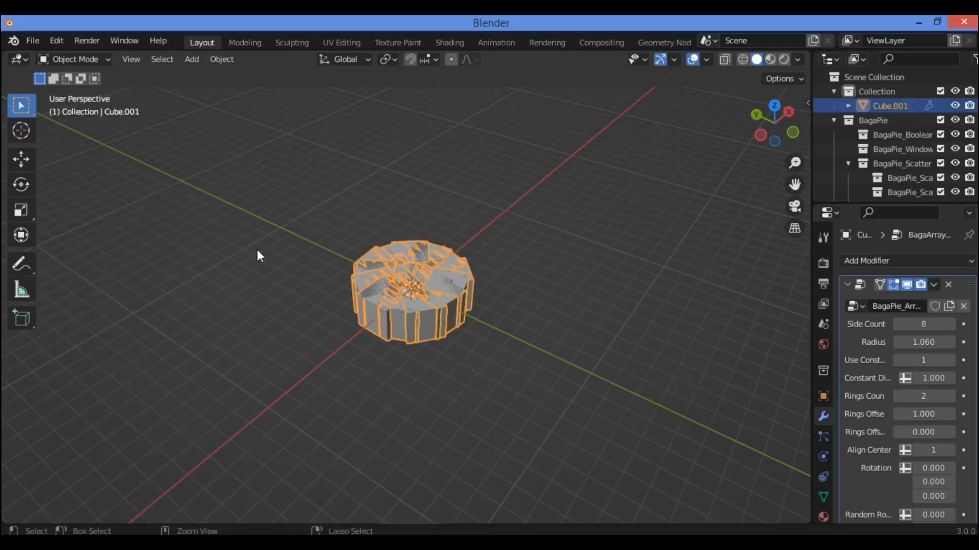
# Undo the existing circle array, recreate it on the cube, and set its Radius to 4.21 and Ring Count to 1
pyautogui.hotkey('ctrl', 'z')
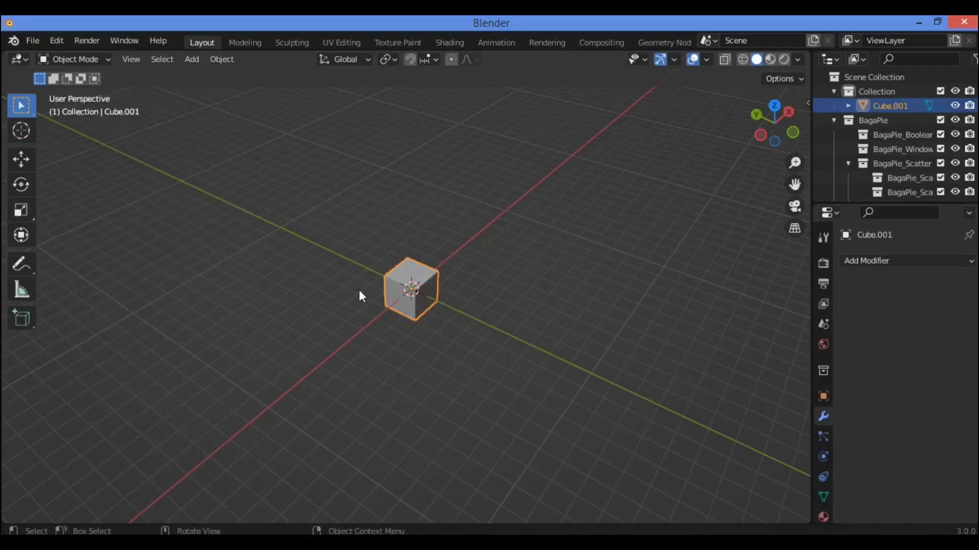
pyautogui.press('j')
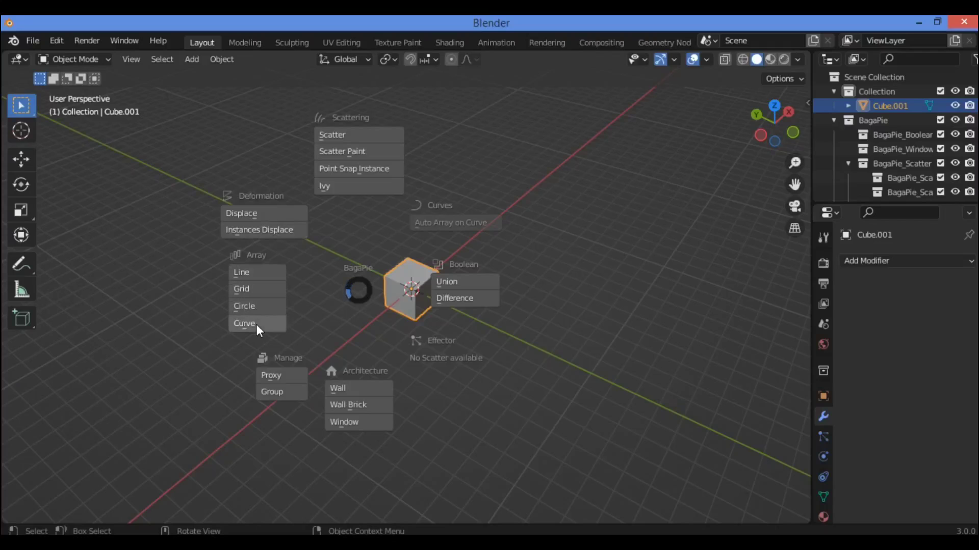
pyautogui.click(260, 305)
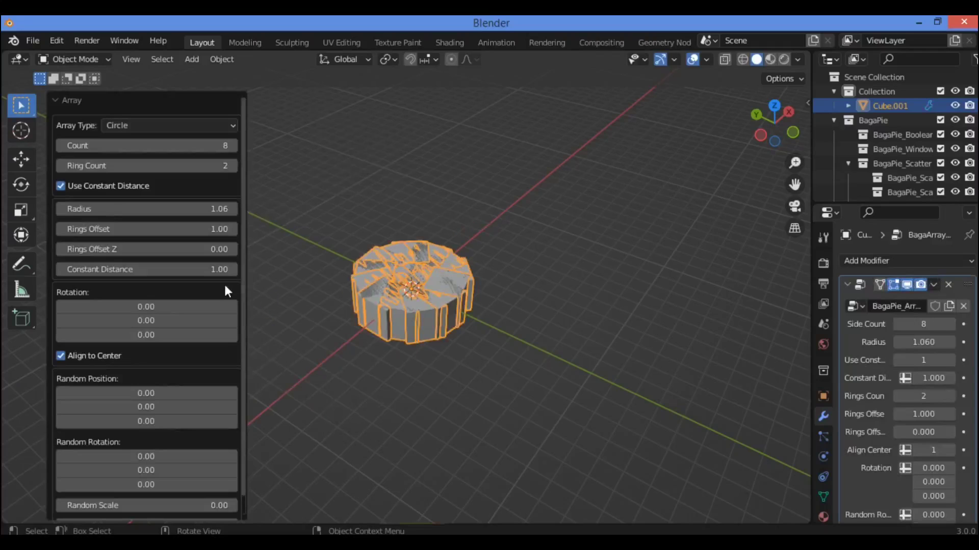
pyautogui.moveTo(158, 215); pyautogui.dragTo(323, 214)
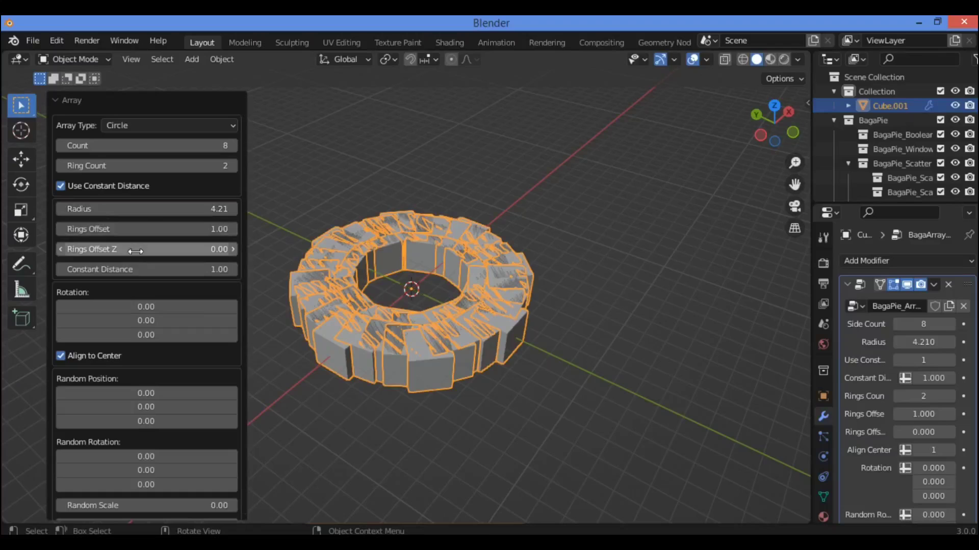
pyautogui.click(62, 166)
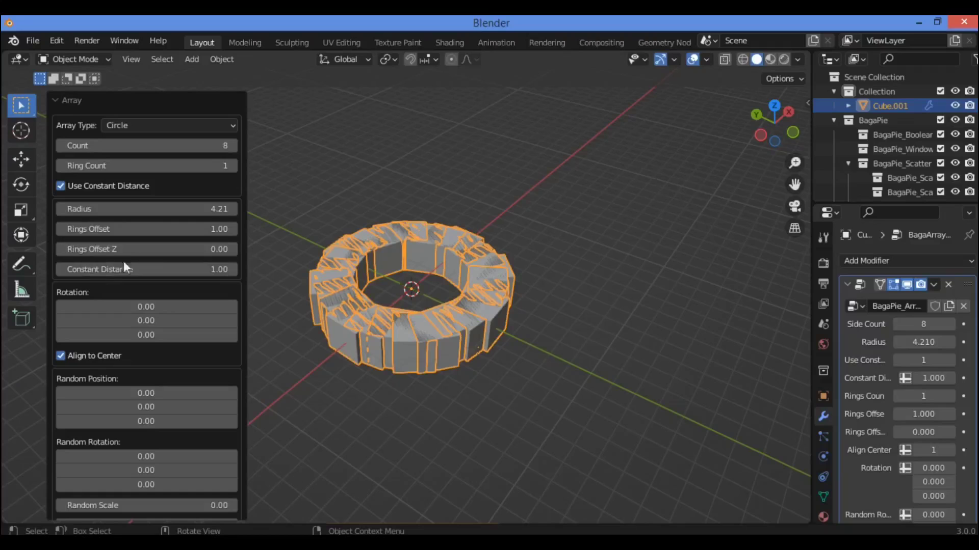
# Set the circle array's Constant Distance to 2.56, Rings Offset to 1.30 and Rings Offset Z to 0.06
pyautogui.moveTo(148, 269); pyautogui.dragTo(187, 270)
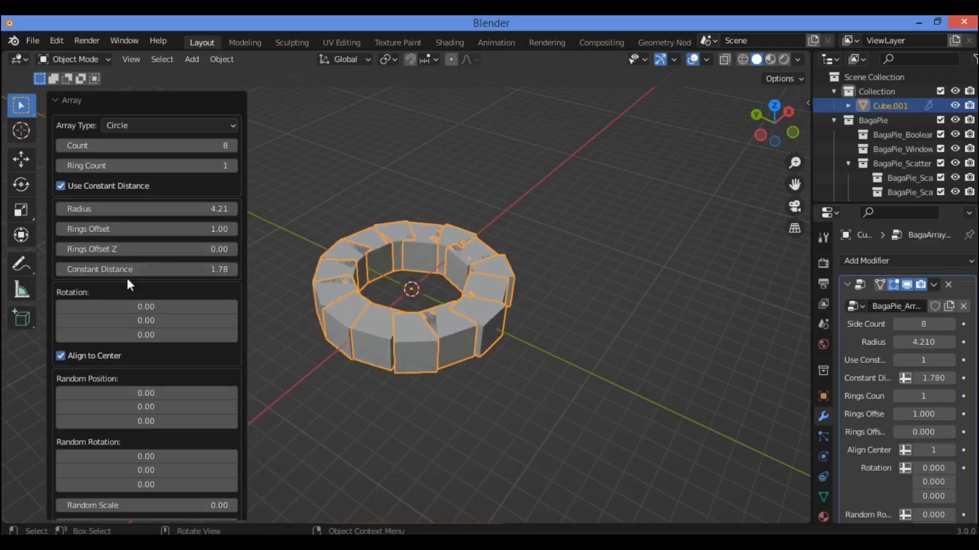
pyautogui.moveTo(187, 269); pyautogui.dragTo(223, 269)
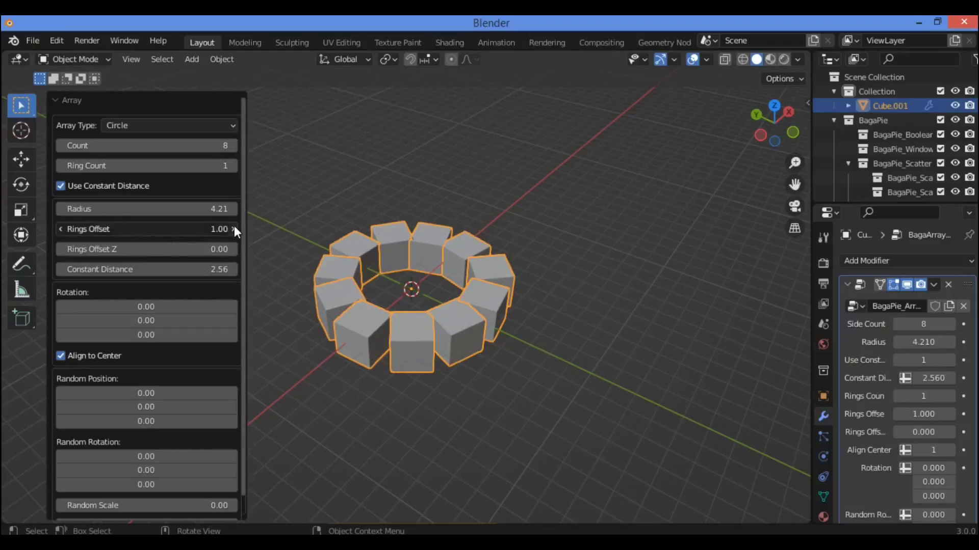
pyautogui.moveTo(144, 229); pyautogui.dragTo(168, 229)
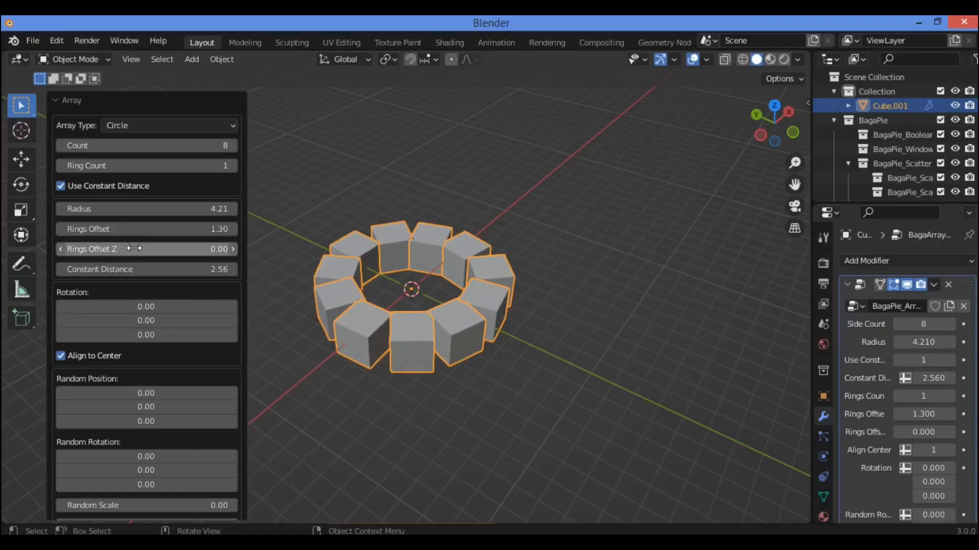
pyautogui.moveTo(153, 249); pyautogui.dragTo(173, 249)
# Set the circle array's Rotation to 0.09 on X, 0.09 on Y and 0.15 on Z
pyautogui.click(233, 307)
pyautogui.click(233, 307)
pyautogui.click(232, 308)
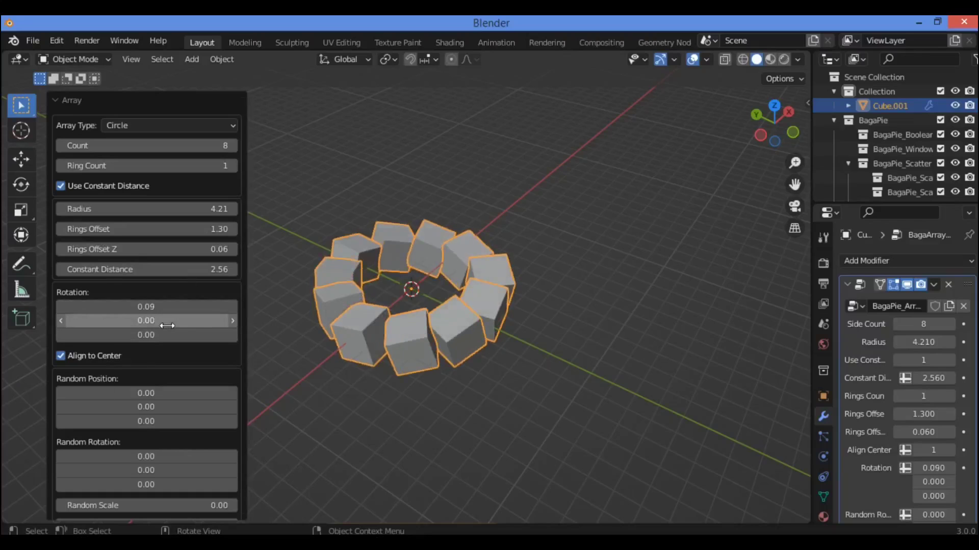
pyautogui.click(232, 321)
pyautogui.click(232, 320)
pyautogui.click(232, 321)
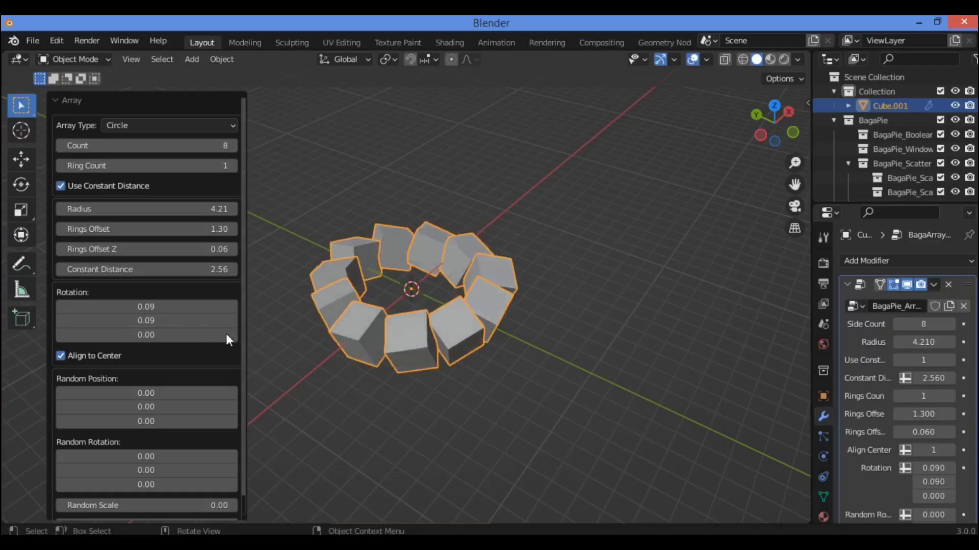
pyautogui.click(233, 336)
pyautogui.click(232, 336)
pyautogui.click(233, 336)
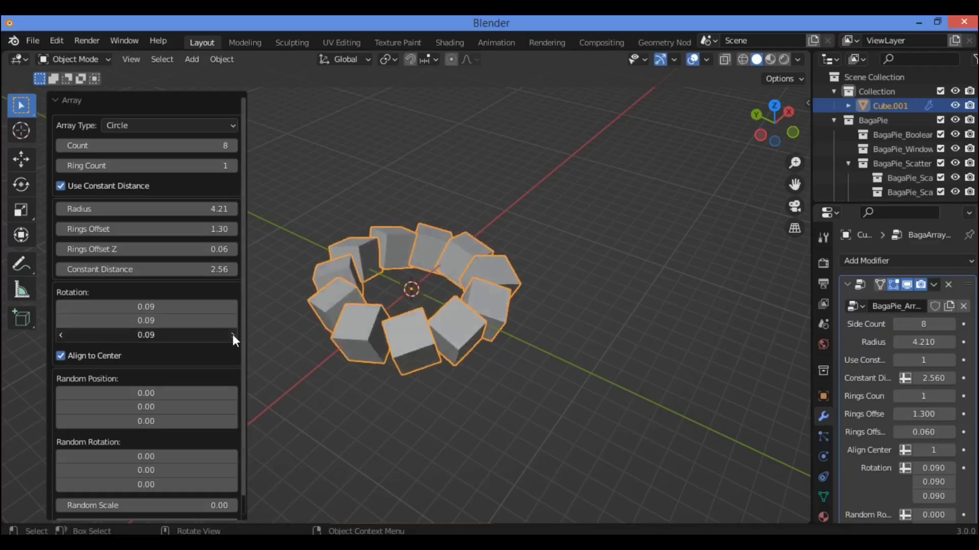
pyautogui.click(232, 335)
pyautogui.click(232, 335)
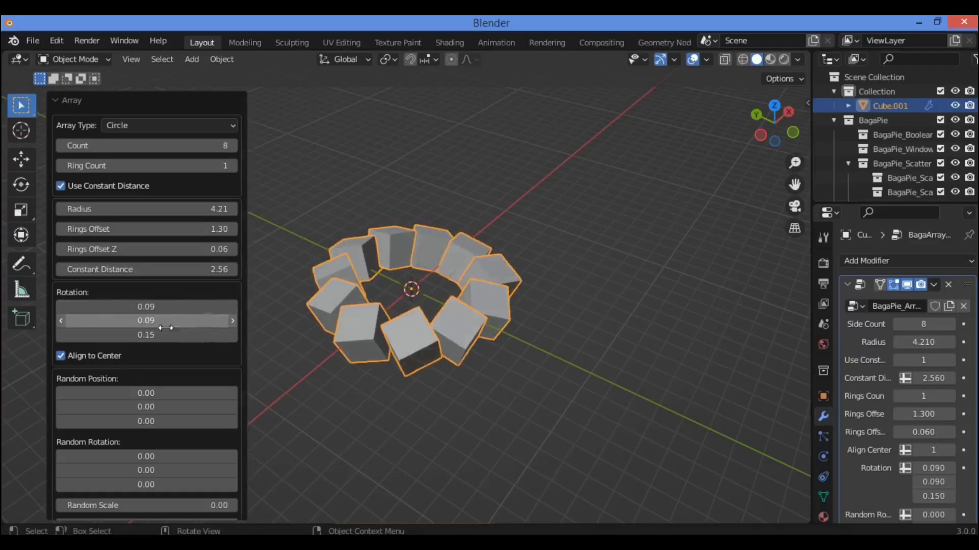
# Switch Align to Center off and back on for the circle array
pyautogui.scroll(-1, 147, 347)
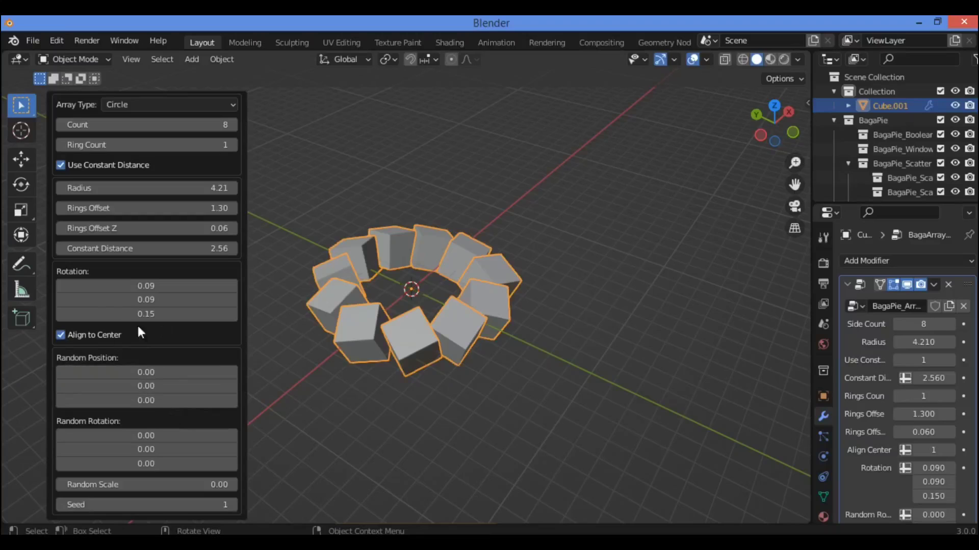
pyautogui.click(61, 335)
pyautogui.click(61, 336)
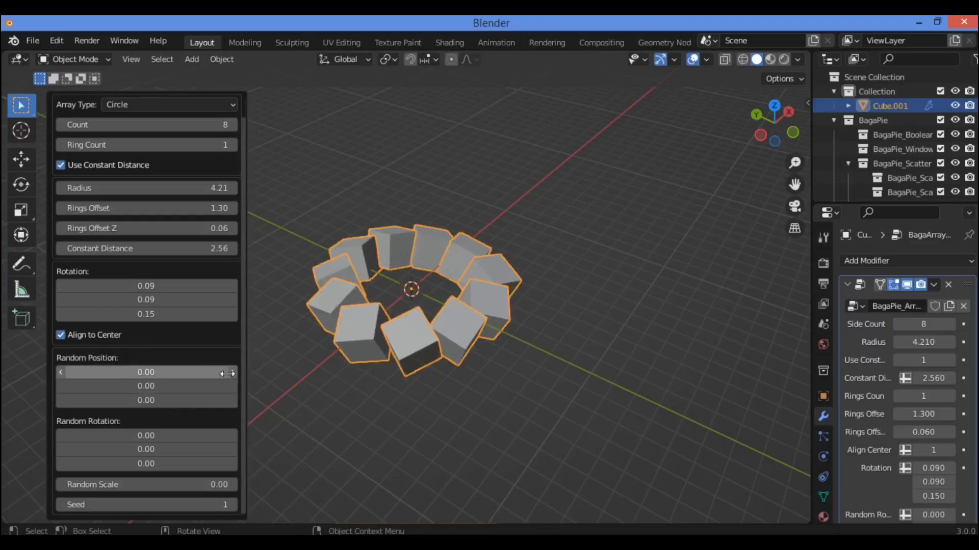
# Set the array's Random Position X to 0.06 and its Random Rotation to 0.09, 0.09 and 0.03
pyautogui.moveTo(127, 377); pyautogui.dragTo(136, 377)
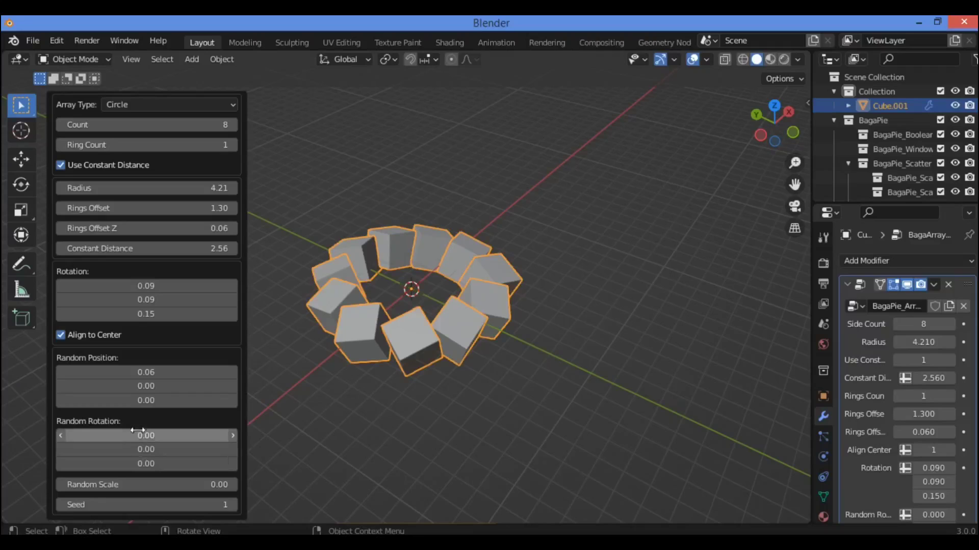
pyautogui.moveTo(225, 436); pyautogui.dragTo(238, 456)
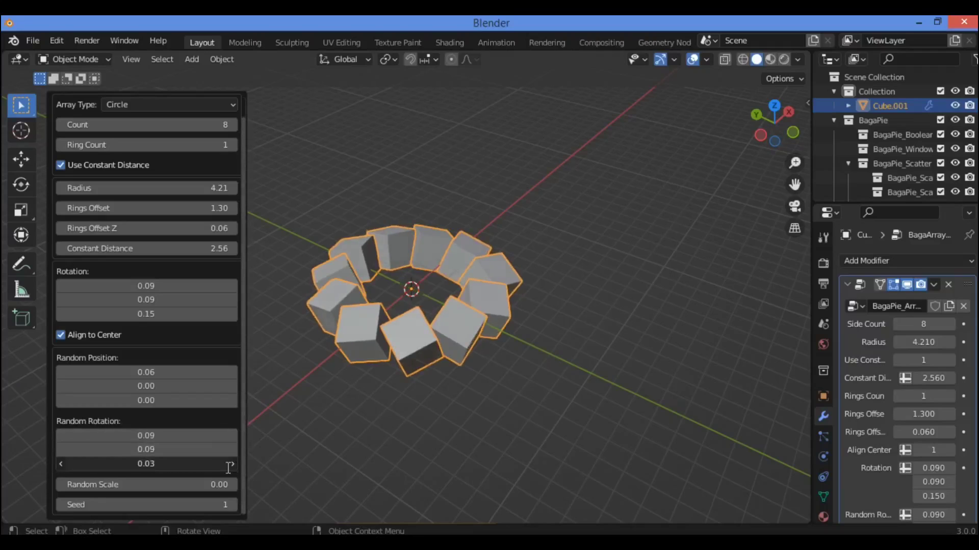
pyautogui.press('Return')
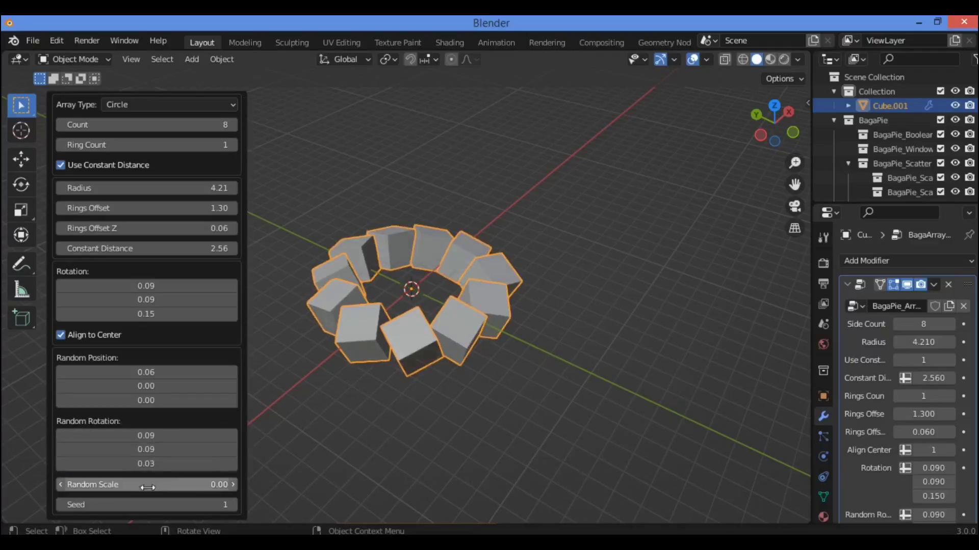
# Set the array's Random Scale to 0.06 and its Seed to 4
pyautogui.moveTo(233, 487); pyautogui.dragTo(234, 490)
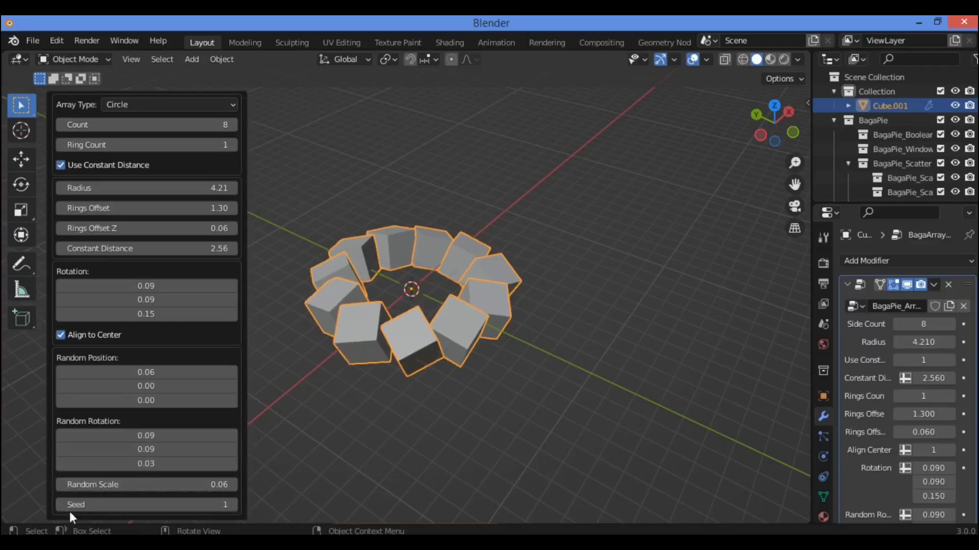
pyautogui.click(233, 506)
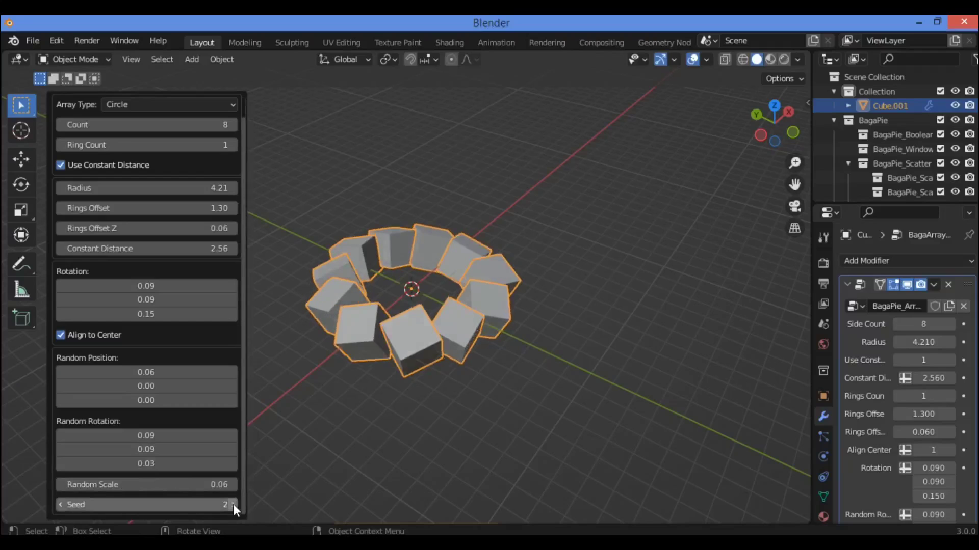
pyautogui.click(234, 506)
pyautogui.click(233, 506)
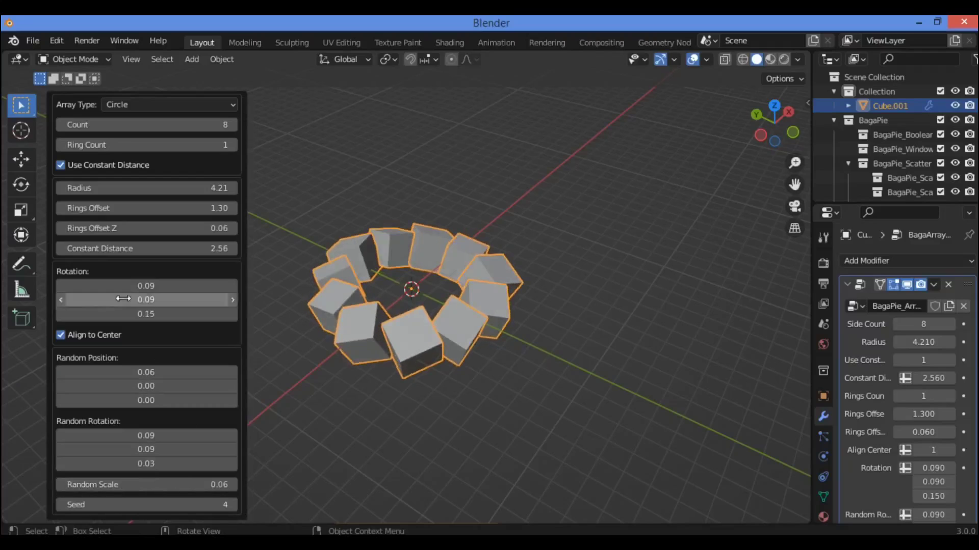
# Increase the circle array's Count, and change the array type to Line
pyautogui.scroll(2, 148, 229)
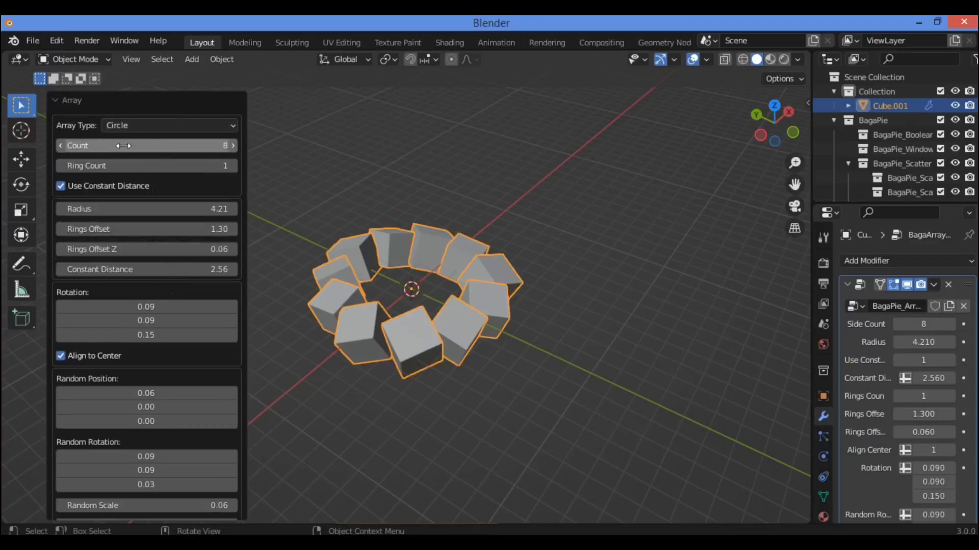
pyautogui.click(235, 146)
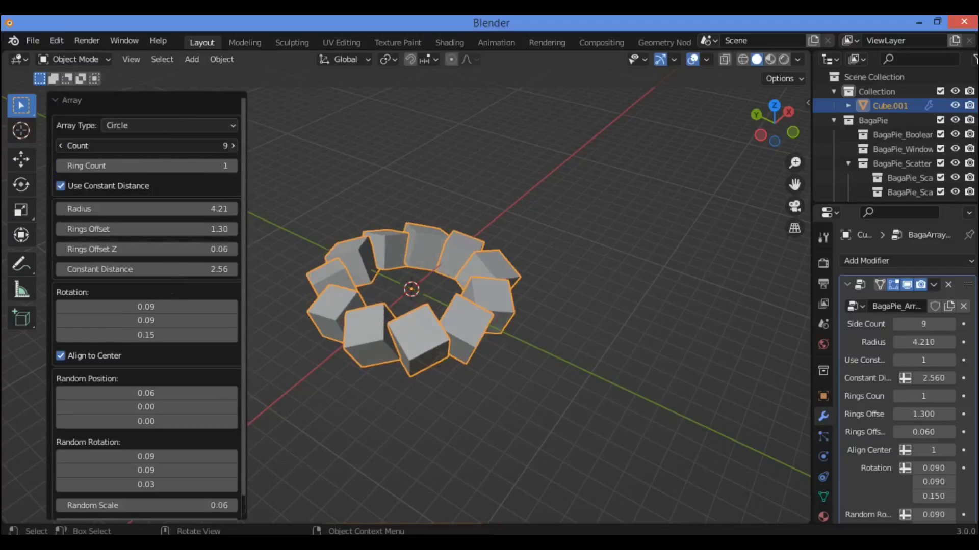
pyautogui.click(234, 145)
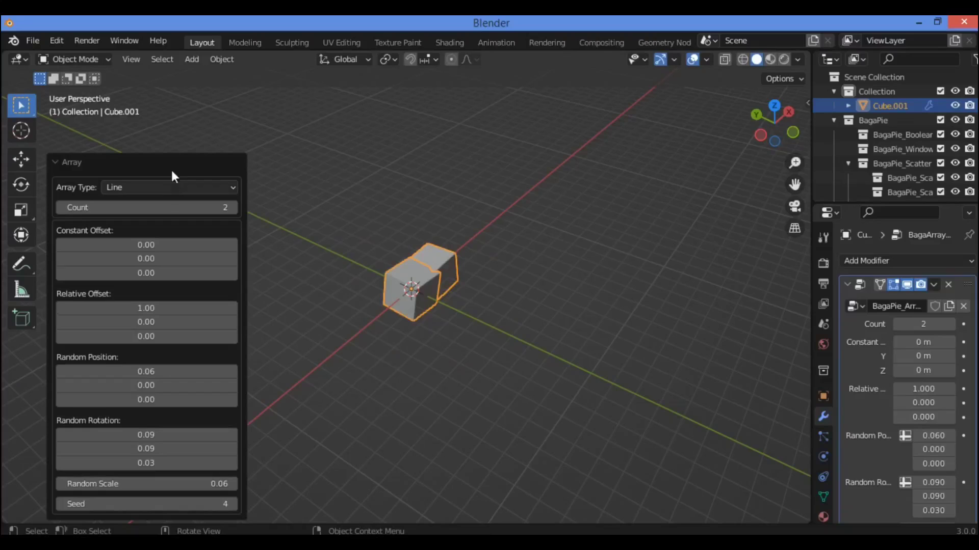
pyautogui.click(174, 187)
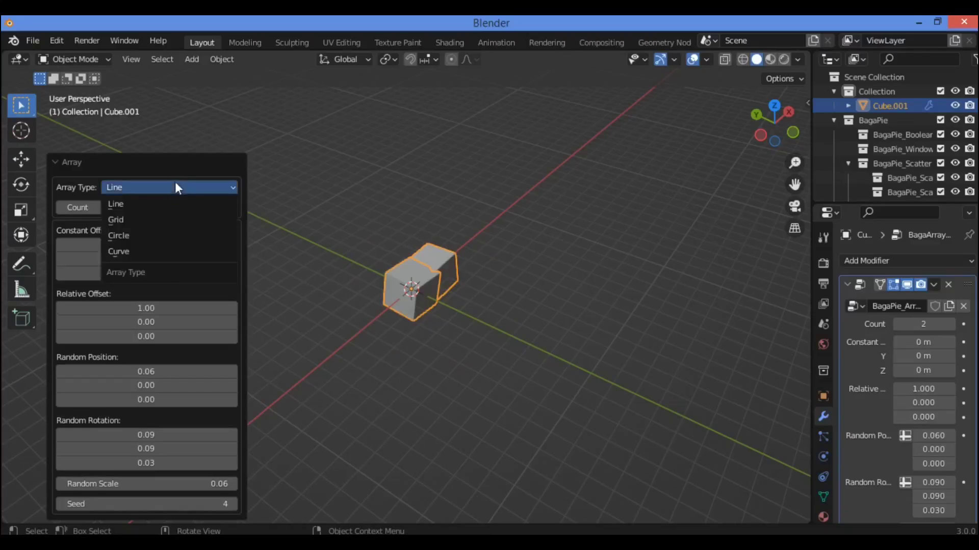
pyautogui.click(184, 182)
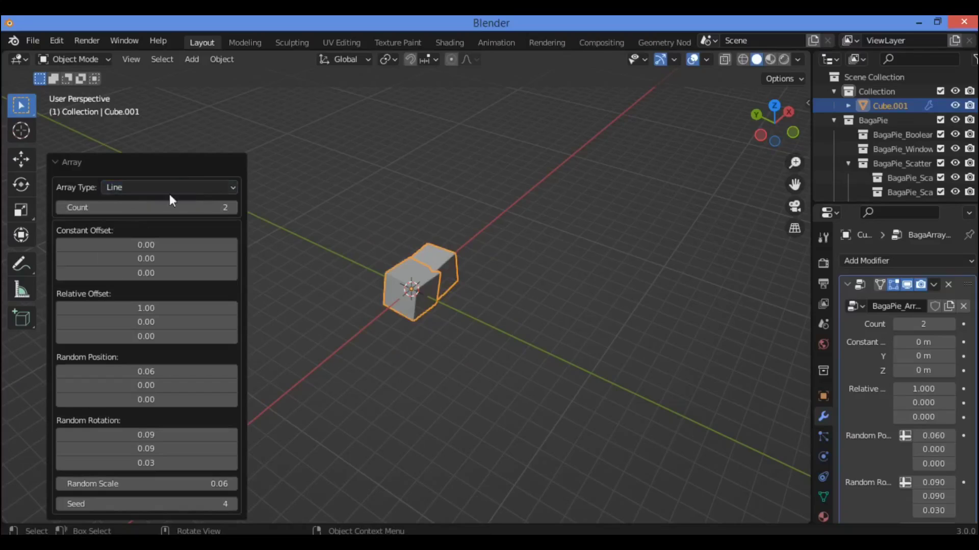
# Set the line array's Count to 9
pyautogui.click(232, 208)
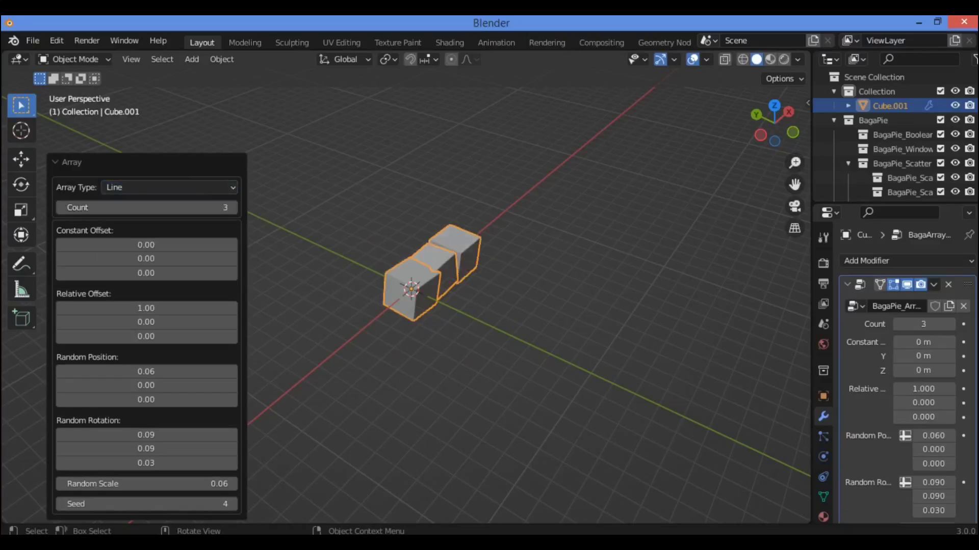
pyautogui.click(232, 208)
pyautogui.click(232, 207)
pyautogui.click(232, 207)
pyautogui.click(232, 207)
pyautogui.click(232, 208)
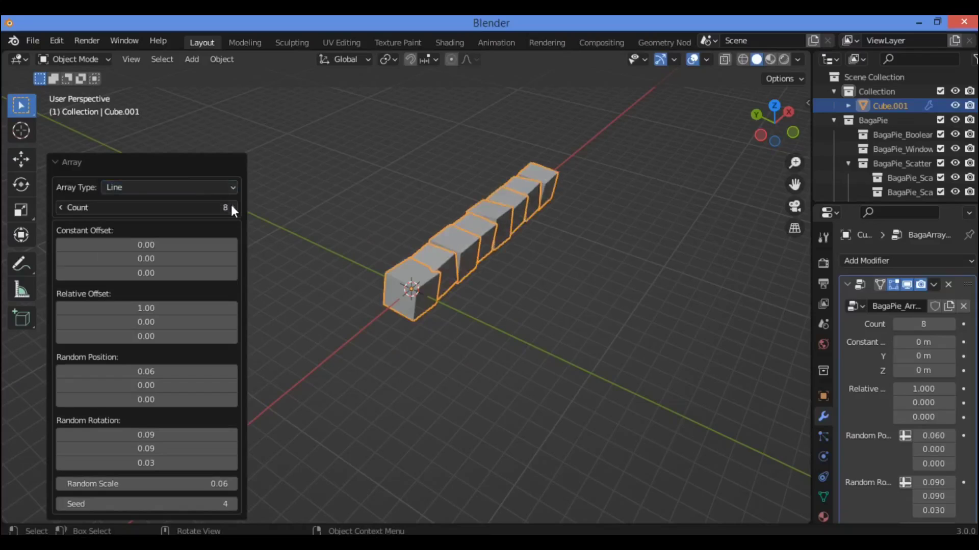
pyautogui.click(232, 208)
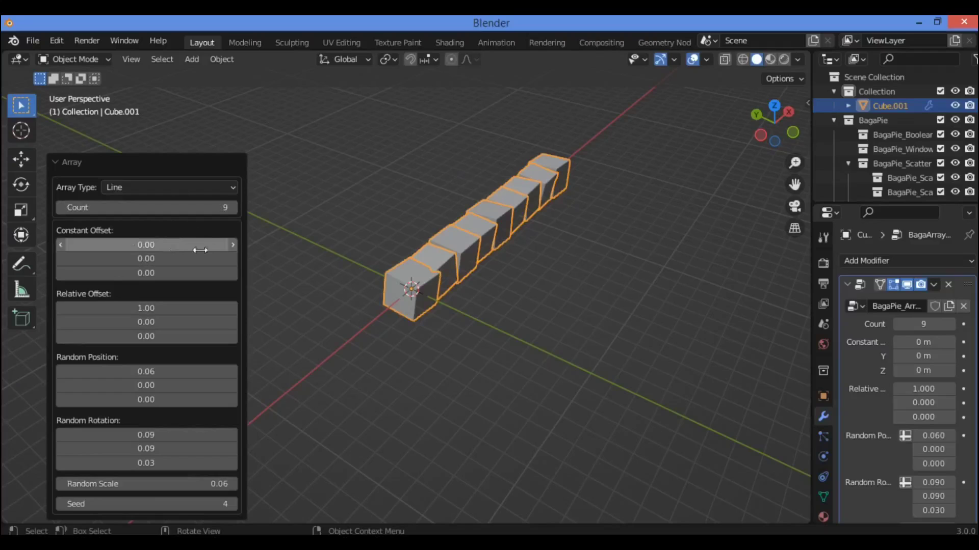
# Set the line array's Constant Offset on X to 0.30 m
pyautogui.click(233, 245)
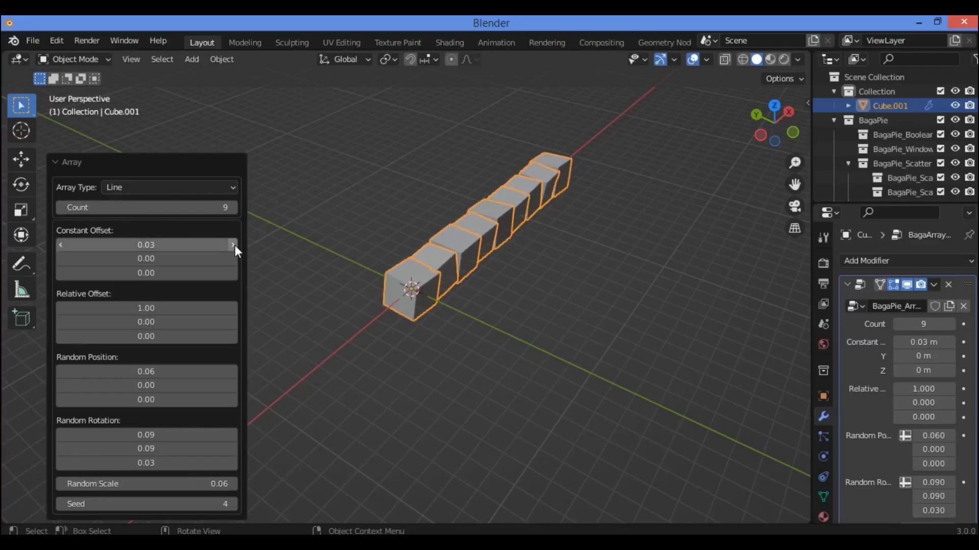
pyautogui.click(233, 245)
pyautogui.click(233, 245)
pyautogui.click(233, 245)
pyautogui.click(233, 246)
pyautogui.click(233, 245)
pyautogui.click(233, 245)
pyautogui.click(233, 245)
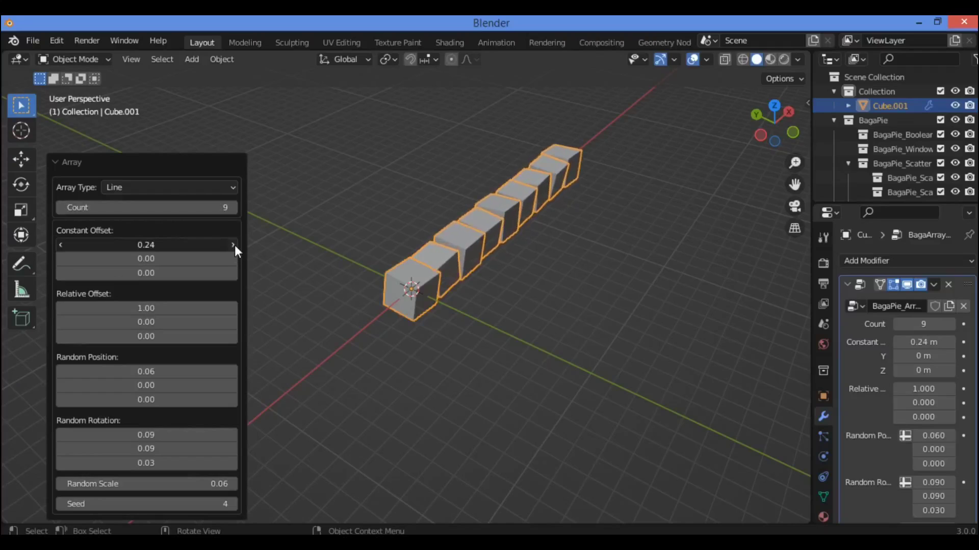
pyautogui.click(233, 245)
pyautogui.click(233, 245)
# Set the line array's Constant Offset to 0.15 m on Y and 0.21 m on Z
pyautogui.click(232, 258)
pyautogui.click(233, 259)
pyautogui.click(233, 259)
pyautogui.click(232, 259)
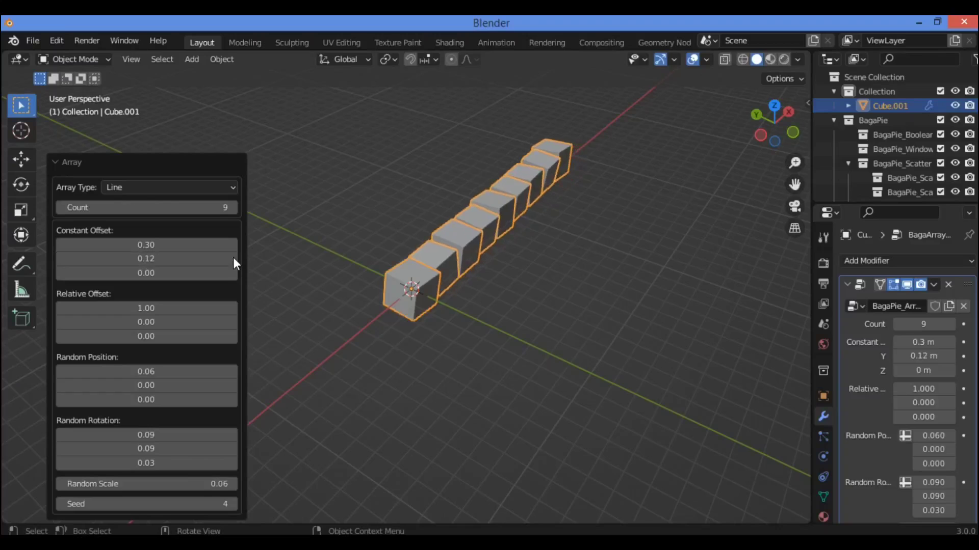
pyautogui.click(233, 259)
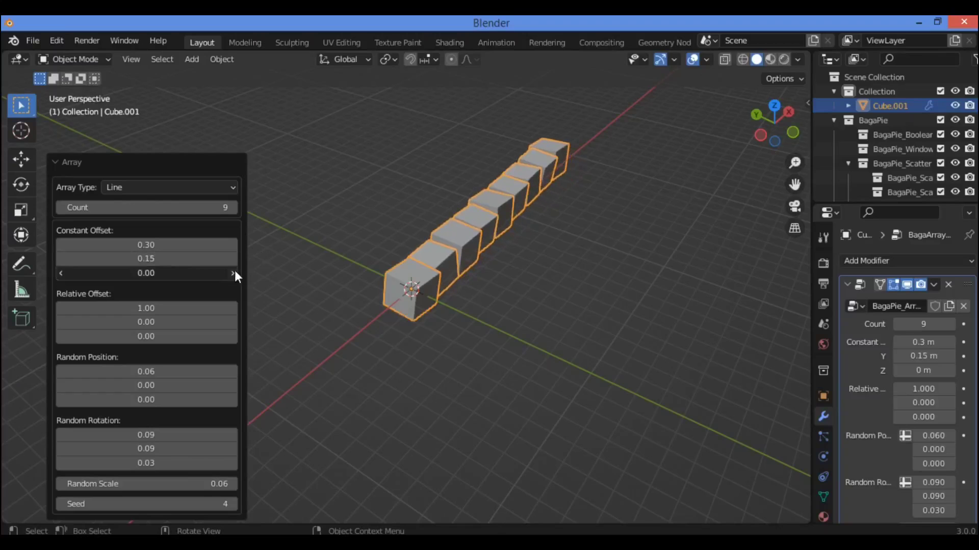
pyautogui.click(233, 274)
pyautogui.click(233, 273)
pyautogui.click(233, 273)
pyautogui.click(232, 273)
pyautogui.click(233, 273)
pyautogui.click(233, 273)
pyautogui.click(233, 273)
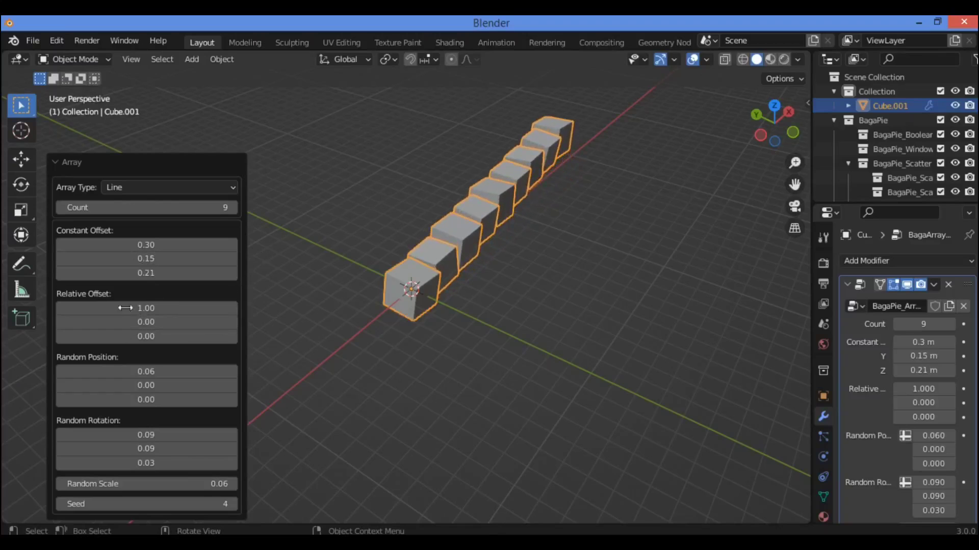
# Set the line array's Relative Offset on X to 1.21
pyautogui.click(233, 309)
pyautogui.click(233, 309)
pyautogui.click(233, 309)
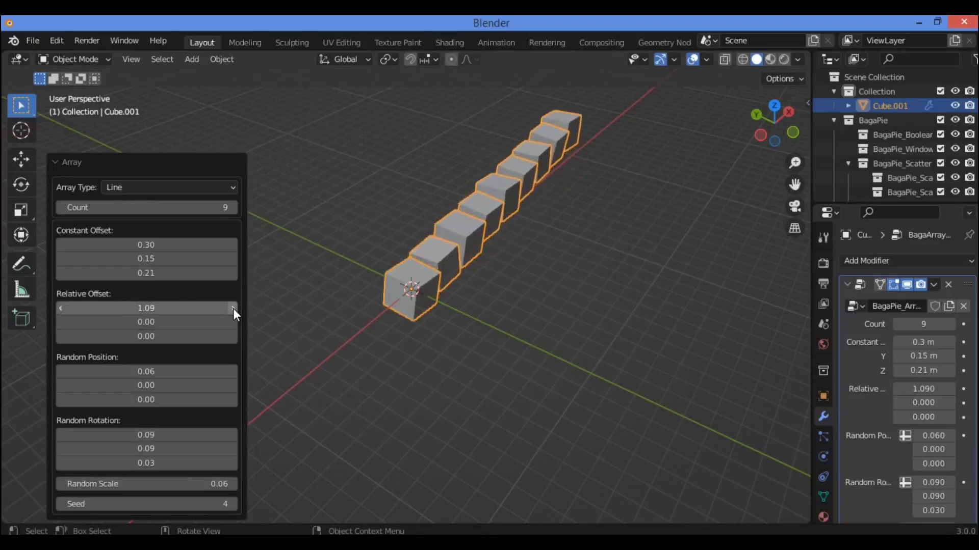
pyautogui.click(233, 308)
pyautogui.click(233, 308)
# Set the line array's Relative Offset to 0.18 on Y and 0.15 on Z
pyautogui.click(233, 323)
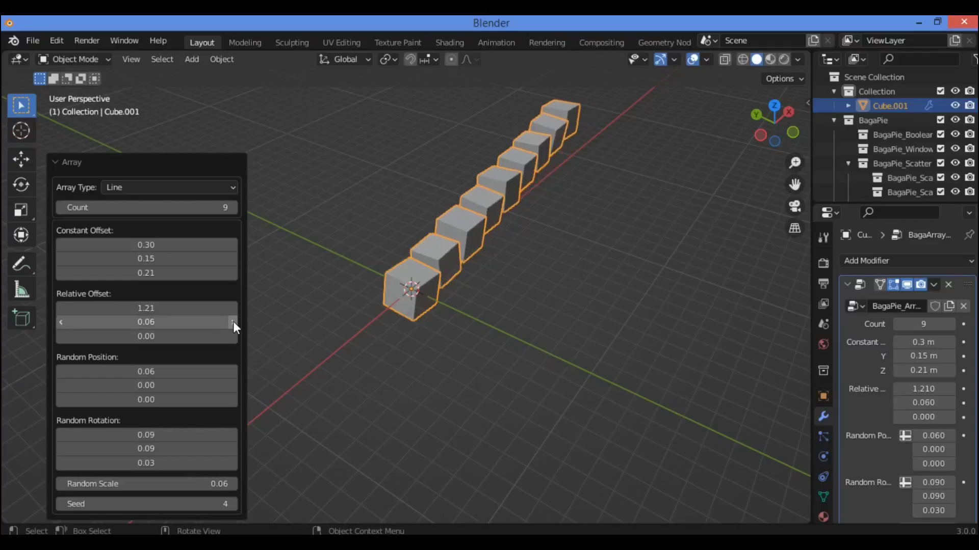
pyautogui.click(233, 322)
pyautogui.click(233, 322)
pyautogui.click(233, 322)
pyautogui.click(232, 322)
pyautogui.click(233, 337)
pyautogui.click(233, 336)
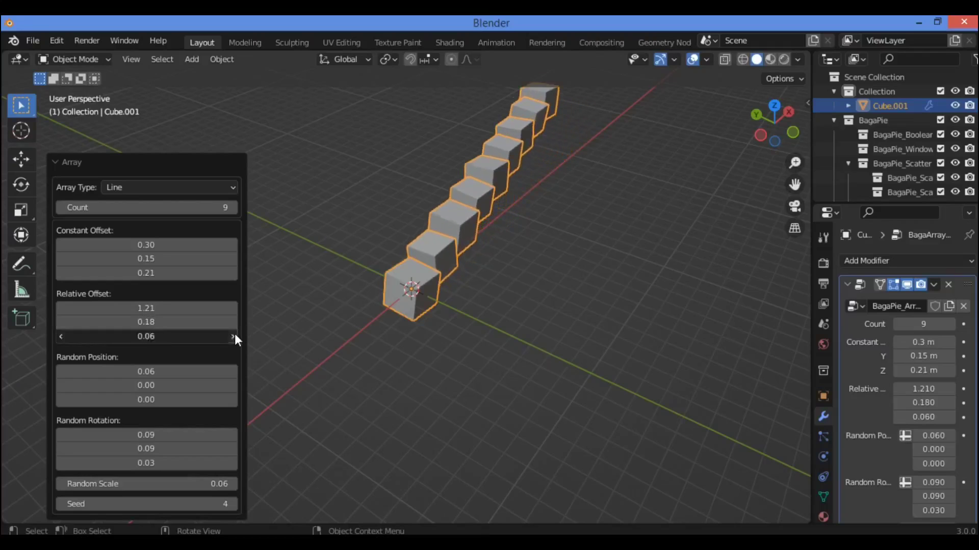
pyautogui.click(233, 337)
pyautogui.click(233, 337)
pyautogui.click(233, 336)
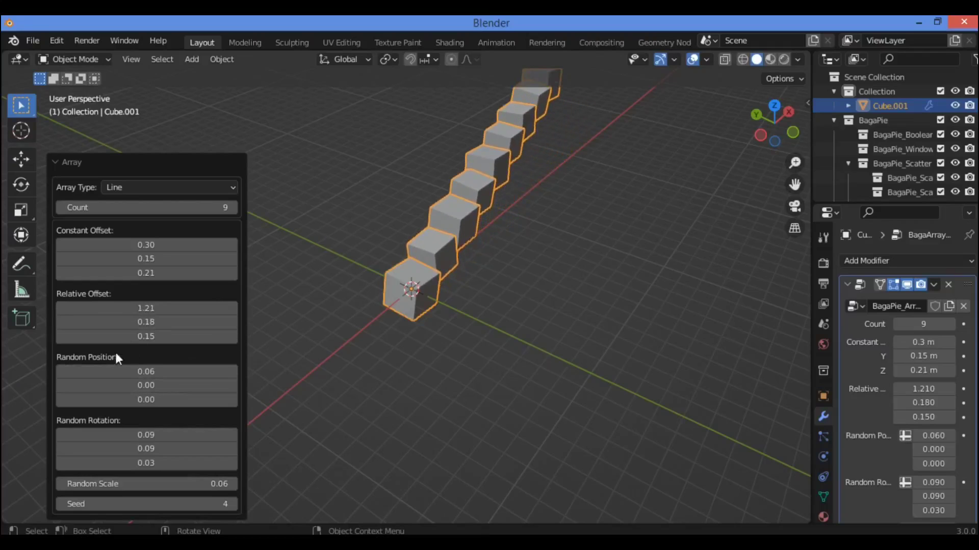
# Set the line array's Random Position on X to 0.21
pyautogui.click(233, 371)
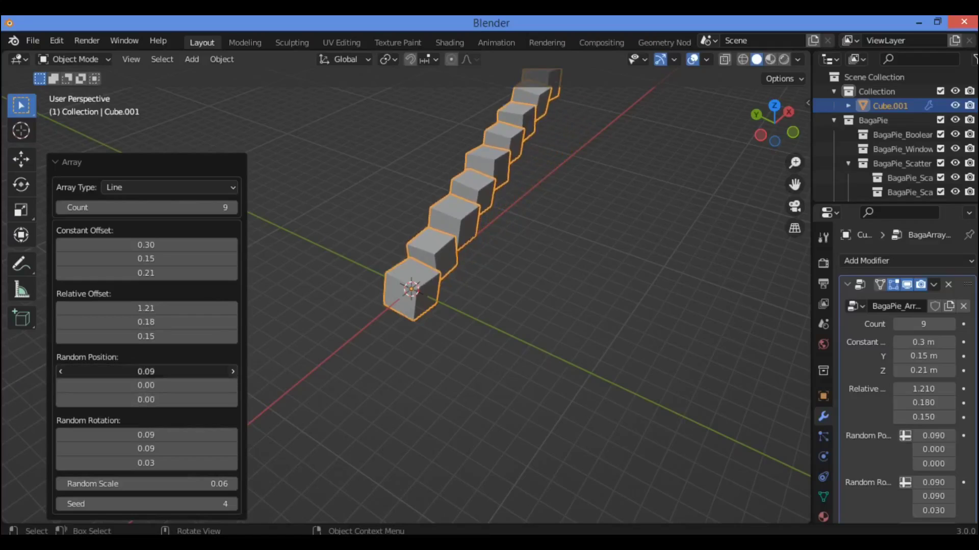
pyautogui.click(233, 371)
pyautogui.click(233, 372)
pyautogui.click(233, 371)
pyautogui.click(233, 371)
# Set the line array's Random Position to 0.09 on Z and 0.15 on Y
pyautogui.click(232, 398)
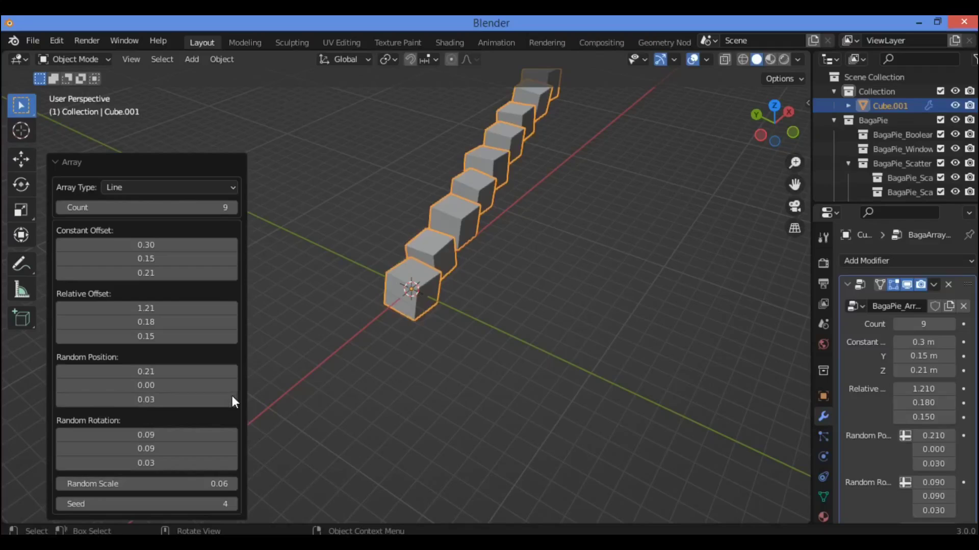
pyautogui.click(232, 398)
pyautogui.click(232, 398)
pyautogui.click(232, 387)
pyautogui.click(233, 387)
pyautogui.click(232, 386)
pyautogui.click(233, 386)
pyautogui.click(233, 386)
pyautogui.click(153, 385)
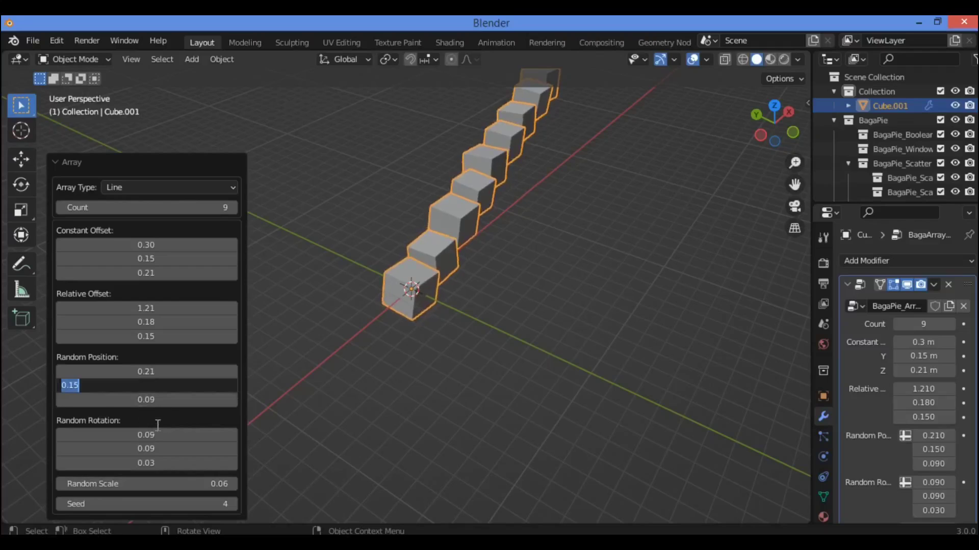
# Set the line array's Random Rotation to 0.21 on X and 0.18 on Y
pyautogui.click(233, 435)
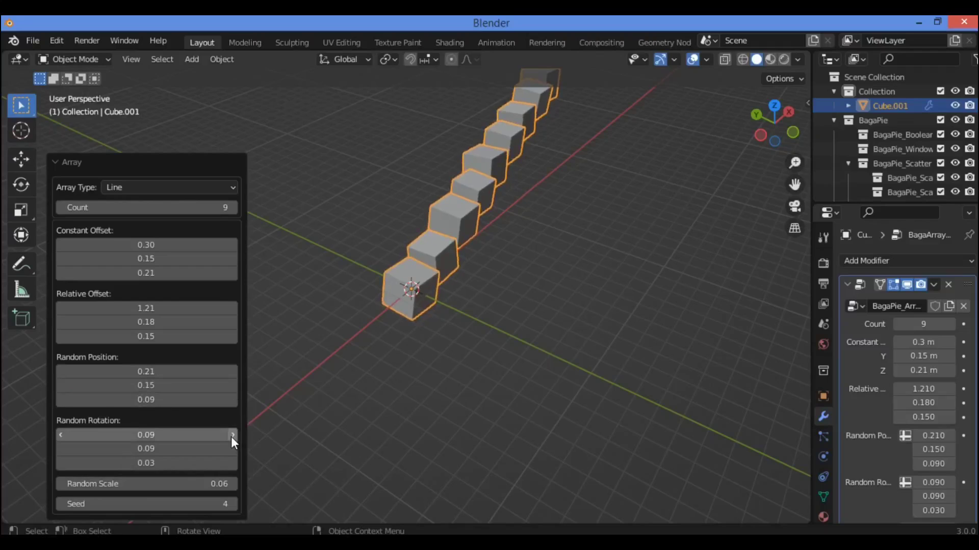
pyautogui.click(233, 435)
pyautogui.click(233, 435)
pyautogui.click(233, 435)
pyautogui.click(233, 434)
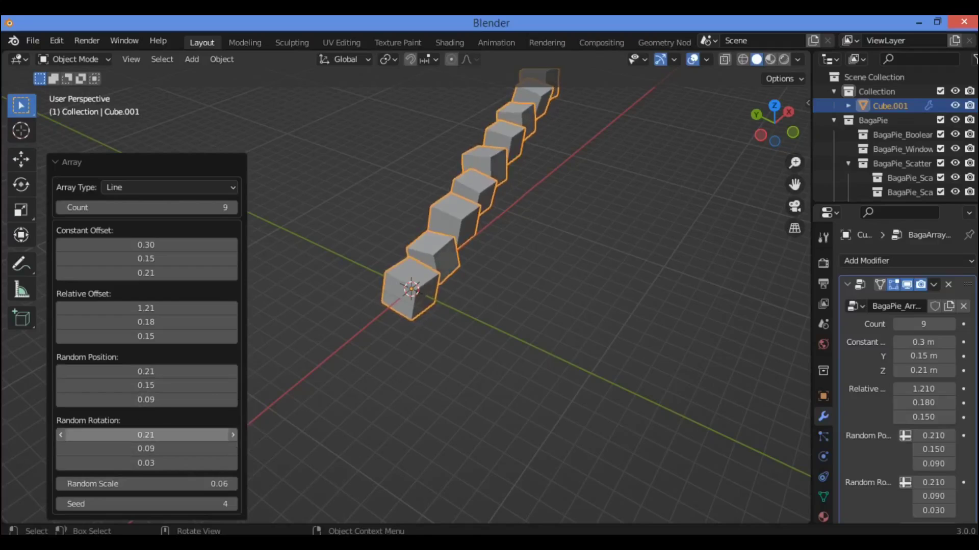
pyautogui.click(233, 449)
pyautogui.click(233, 448)
pyautogui.click(233, 449)
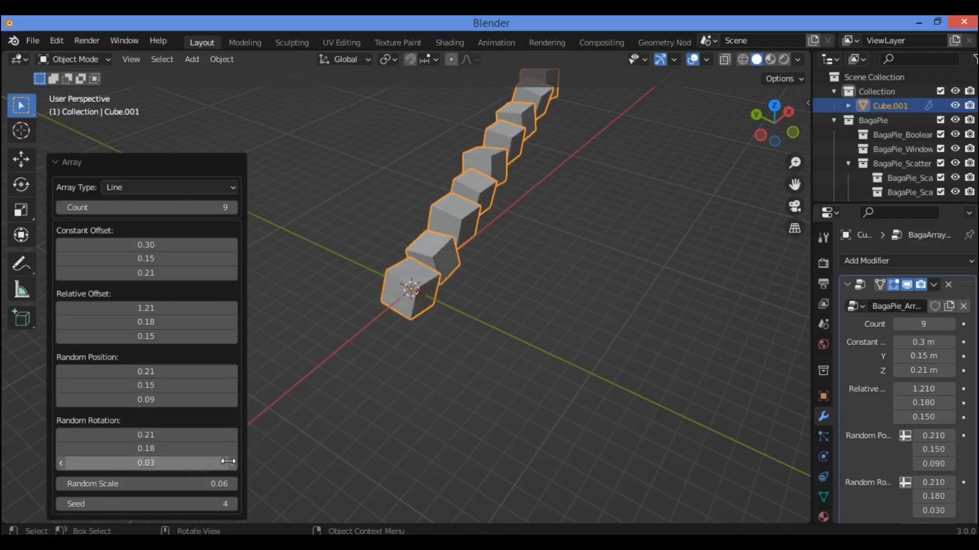
pyautogui.click(231, 463)
pyautogui.press('Return')
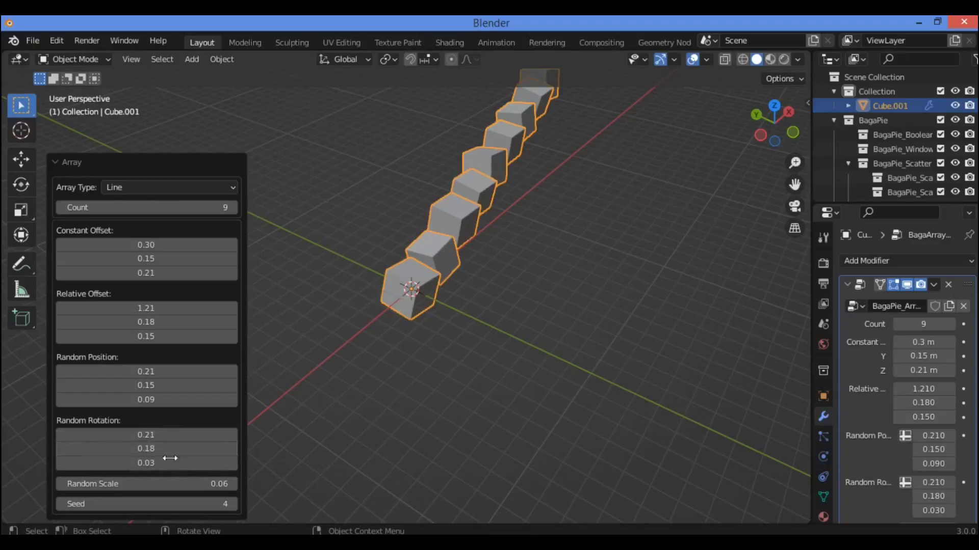
# Set the line array's Random Scale to 0.39
pyautogui.click(233, 483)
pyautogui.click(232, 483)
pyautogui.click(233, 484)
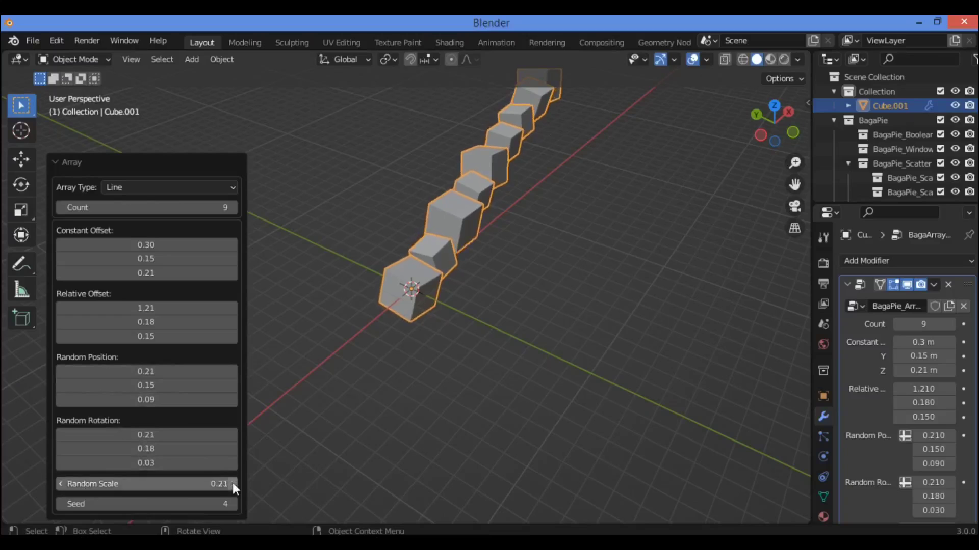
pyautogui.click(232, 484)
pyautogui.click(233, 483)
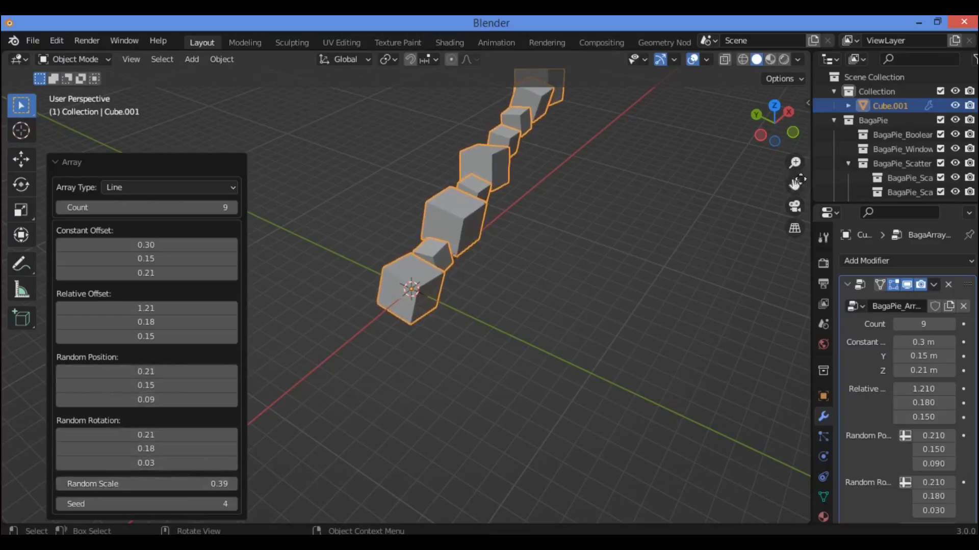
# Set the line array's Seed to 6, and change the array type to Grid
pyautogui.moveTo(796, 181); pyautogui.dragTo(300, 391)
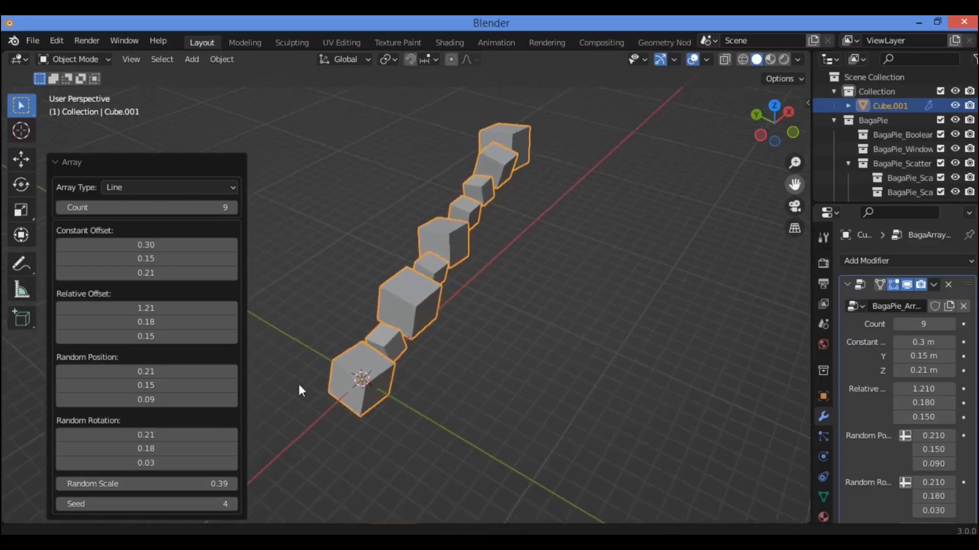
pyautogui.click(232, 503)
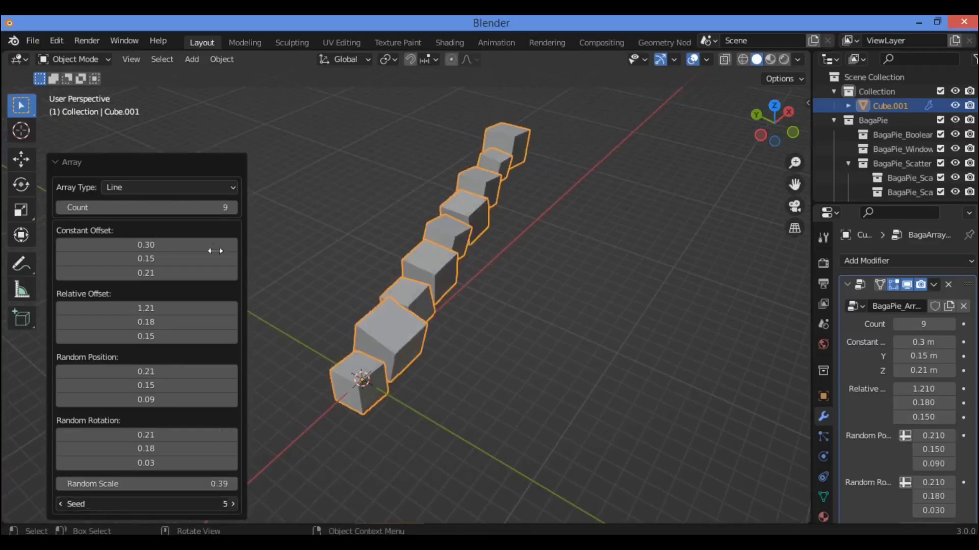
pyautogui.click(143, 190)
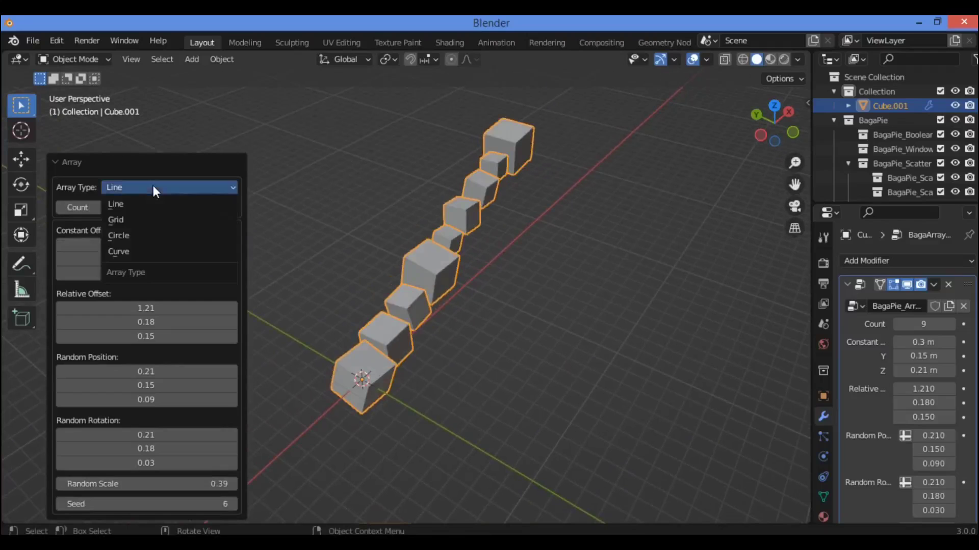
pyautogui.click(138, 218)
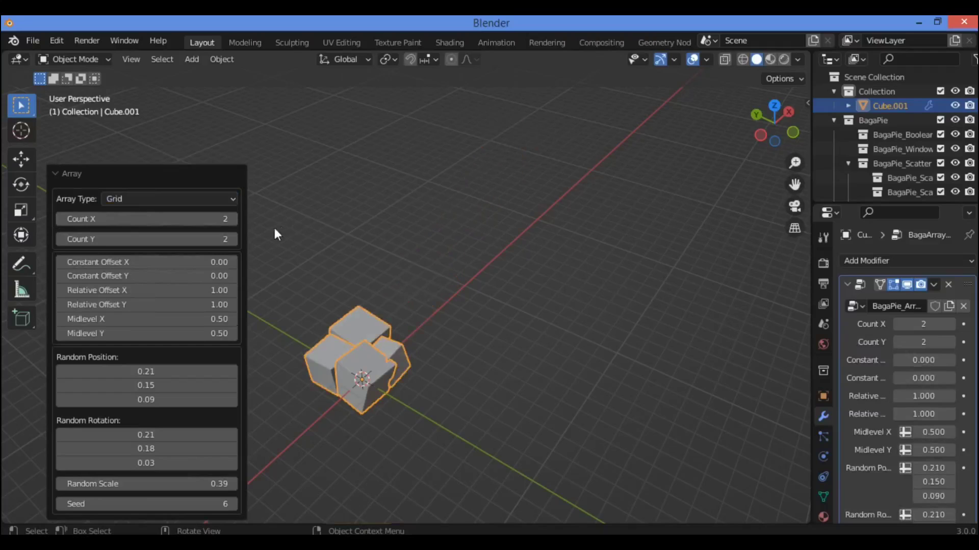
# Set the grid array's Count X to 11
pyautogui.click(236, 220)
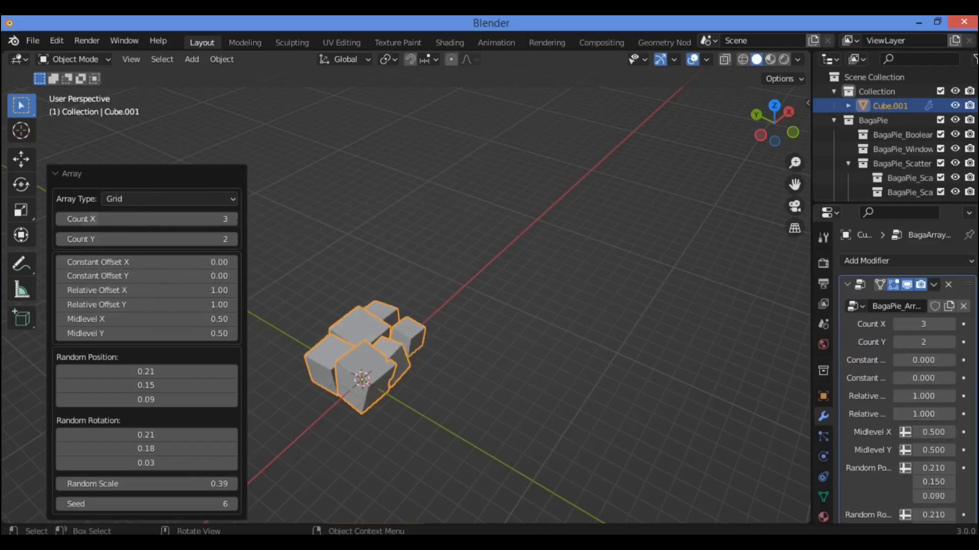
pyautogui.click(236, 219)
pyautogui.click(236, 220)
pyautogui.click(236, 219)
pyautogui.click(236, 219)
pyautogui.click(236, 220)
pyautogui.click(236, 219)
pyautogui.click(236, 219)
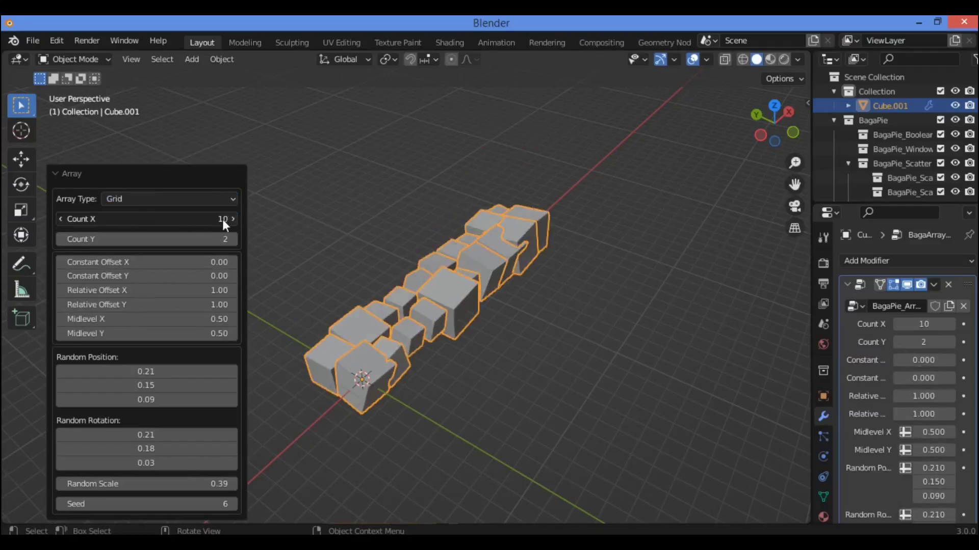
pyautogui.click(236, 219)
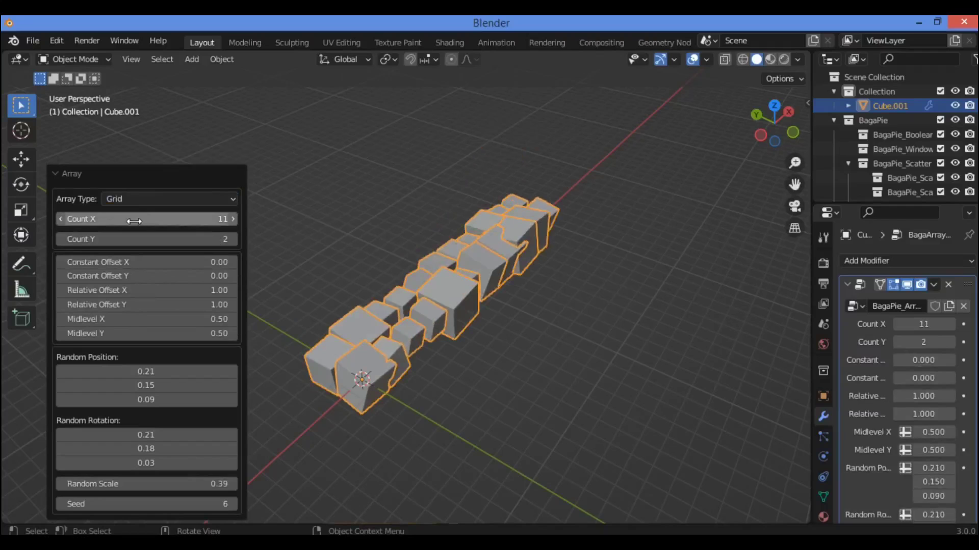
# Set the grid array's Count Y to 11
pyautogui.click(232, 240)
pyautogui.click(232, 239)
pyautogui.click(232, 239)
pyautogui.click(232, 240)
pyautogui.click(232, 240)
pyautogui.click(233, 240)
pyautogui.click(233, 239)
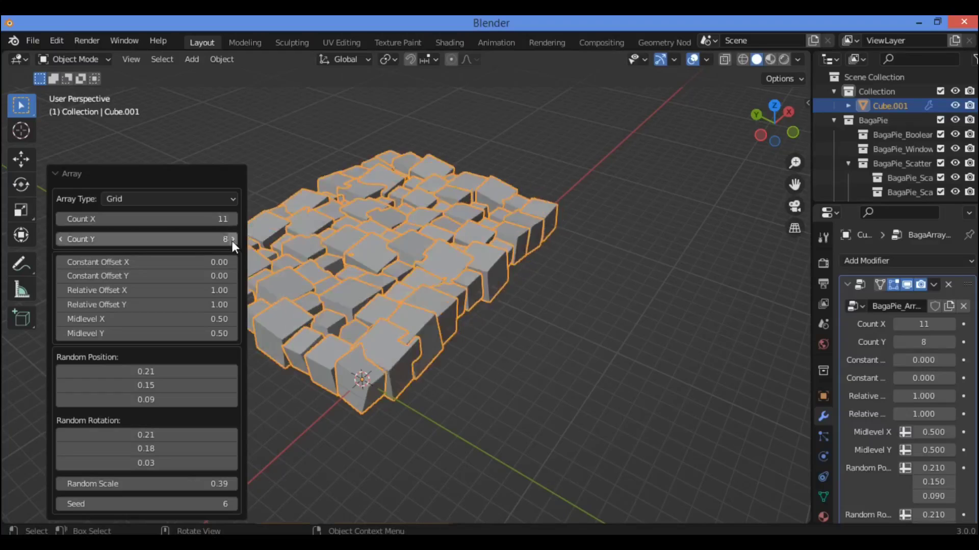
pyautogui.click(232, 239)
pyautogui.click(232, 240)
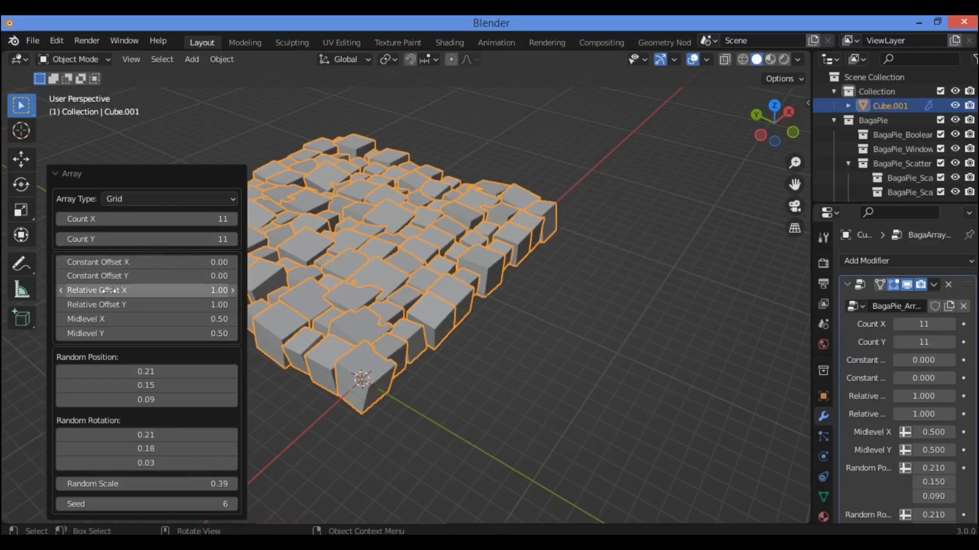
# Set the grid array's Constant Offset to 0.27 on X and 0.24 on Y, and its Relative Offset to 1.27 on X and 1.18 on Y
pyautogui.moveTo(231, 262); pyautogui.dragTo(177, 265)
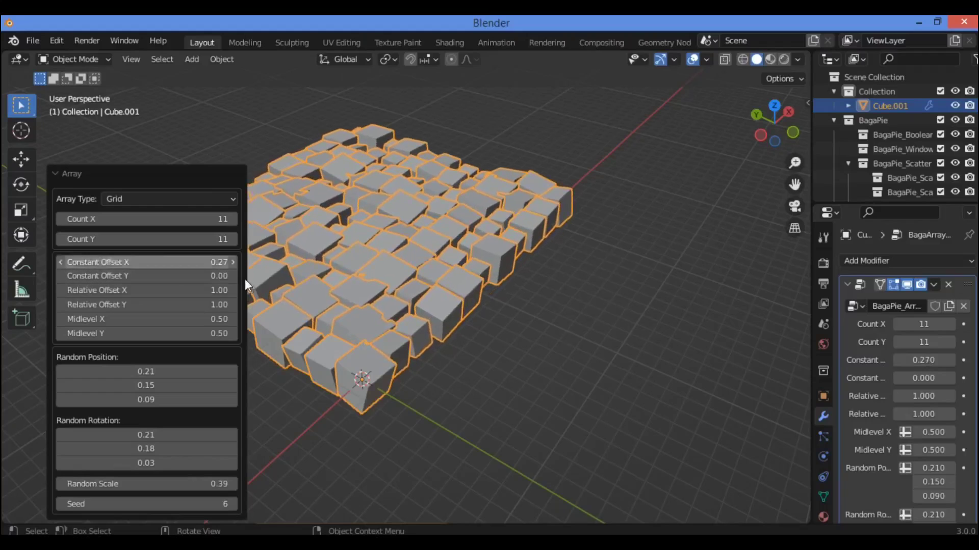
pyautogui.moveTo(235, 276); pyautogui.dragTo(188, 277)
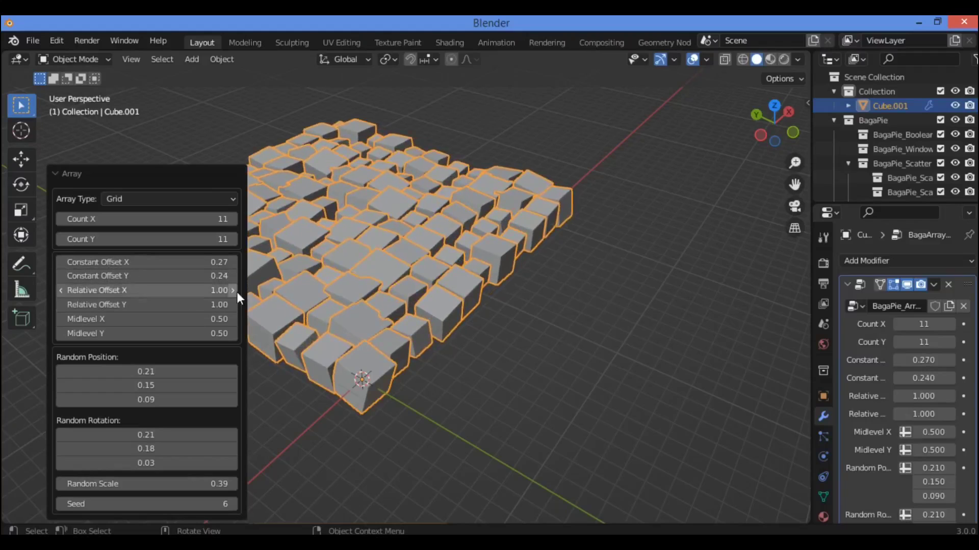
pyautogui.moveTo(234, 291); pyautogui.dragTo(177, 344)
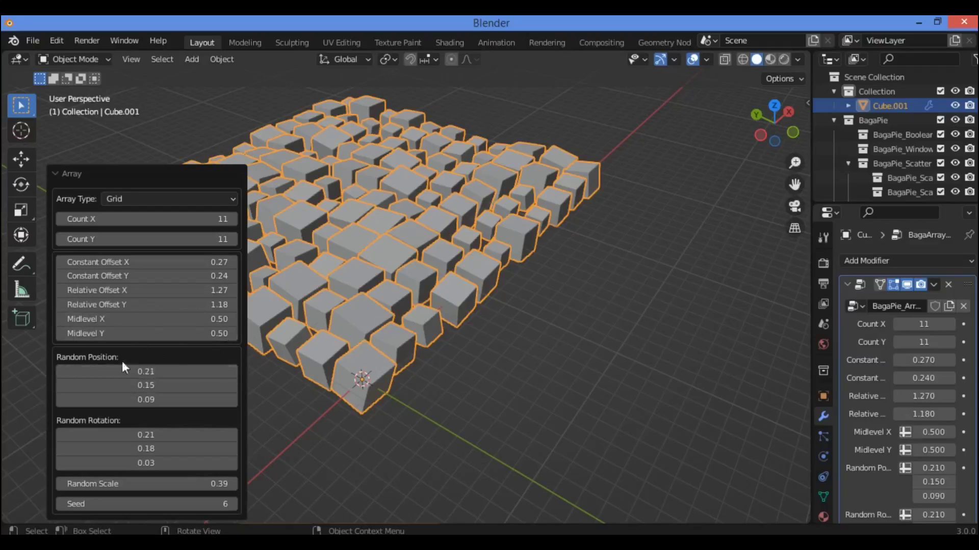
# Set the grid array's Random Position to 0.39 on X and 0.30 on Y
pyautogui.moveTo(219, 375); pyautogui.dragTo(117, 374)
pyautogui.click(233, 386)
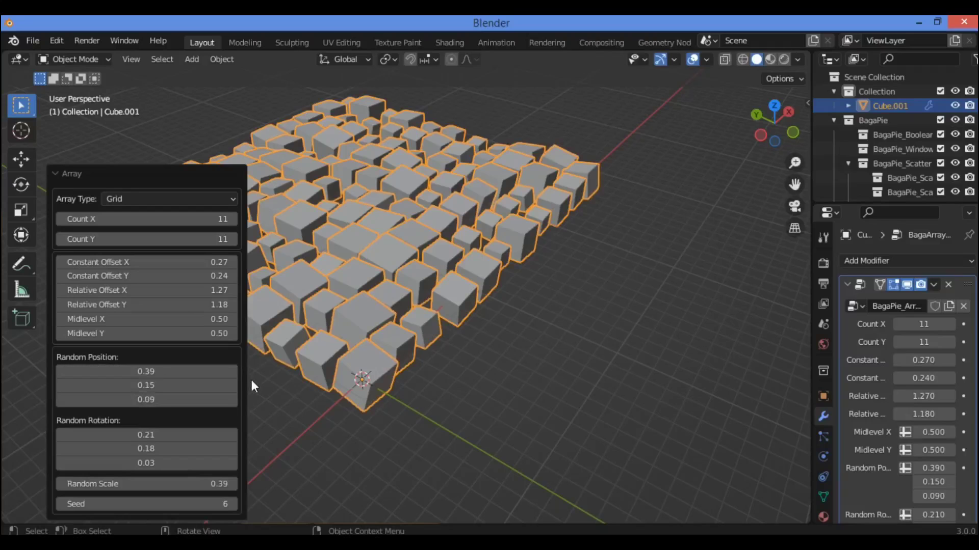
pyautogui.click(234, 386)
pyautogui.click(233, 385)
pyautogui.moveTo(234, 386); pyautogui.dragTo(225, 386)
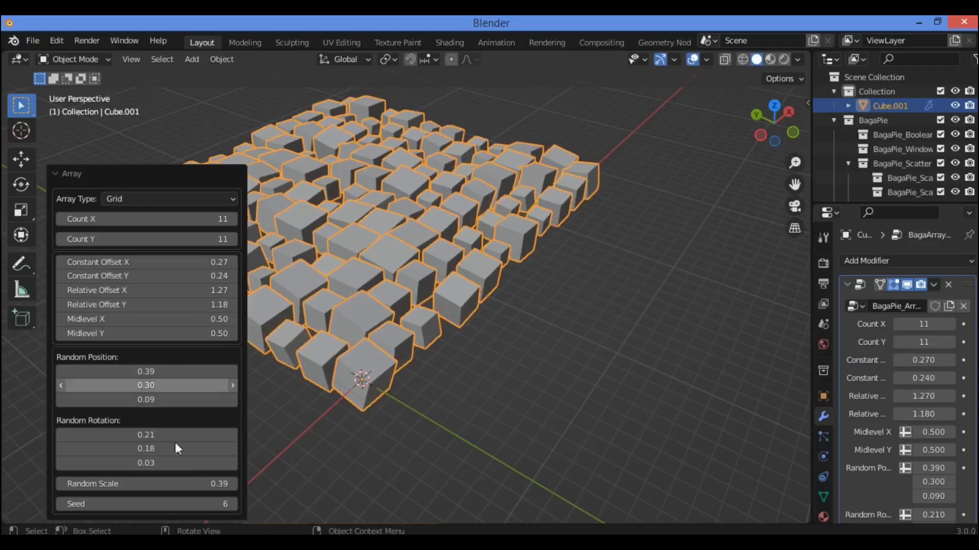
# Set the grid array's Random Rotation on X to 0.30
pyautogui.click(234, 436)
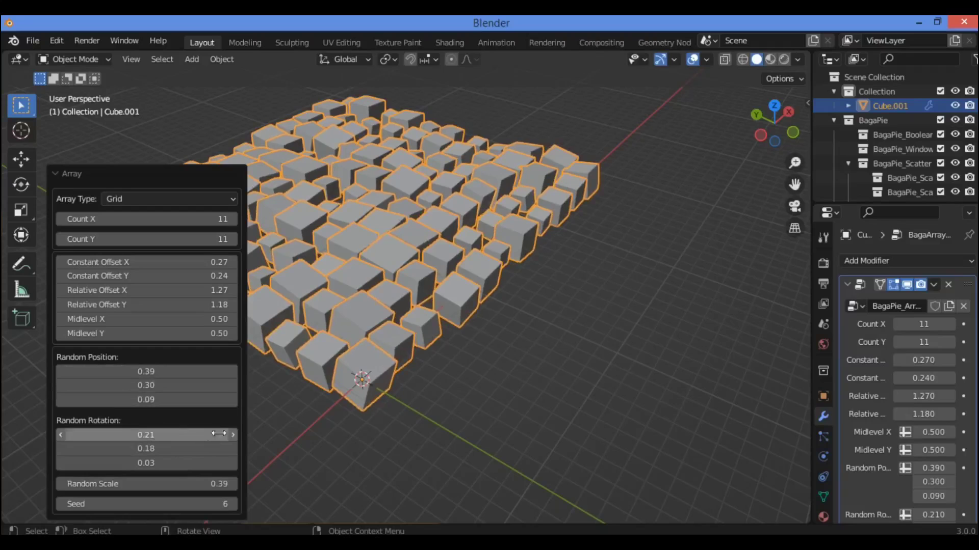
pyautogui.click(235, 435)
pyautogui.click(234, 436)
pyautogui.click(234, 436)
pyautogui.click(233, 435)
pyautogui.click(234, 435)
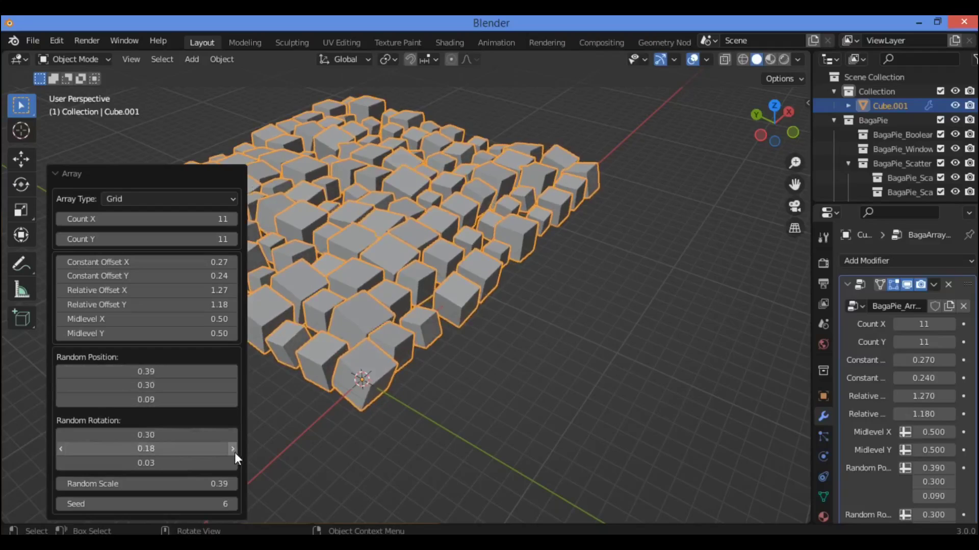
# Set the grid array's Random Rotation on Y to 0.30
pyautogui.click(231, 449)
pyautogui.click(231, 449)
pyautogui.click(231, 448)
pyautogui.click(232, 448)
pyautogui.click(232, 449)
pyautogui.click(231, 449)
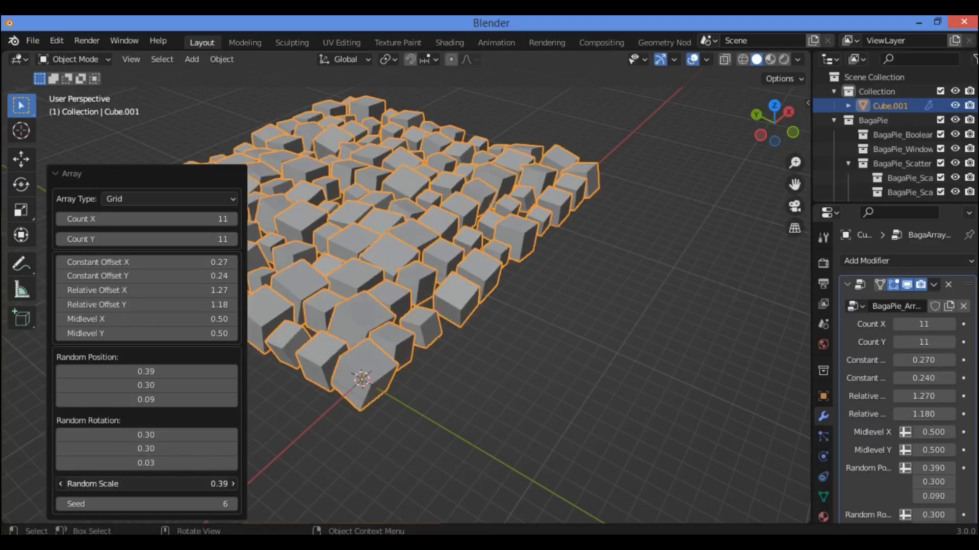
# Set the grid array's Random Scale to 0.72
pyautogui.click(232, 484)
pyautogui.click(232, 484)
pyautogui.click(232, 483)
pyautogui.click(232, 483)
pyautogui.click(232, 484)
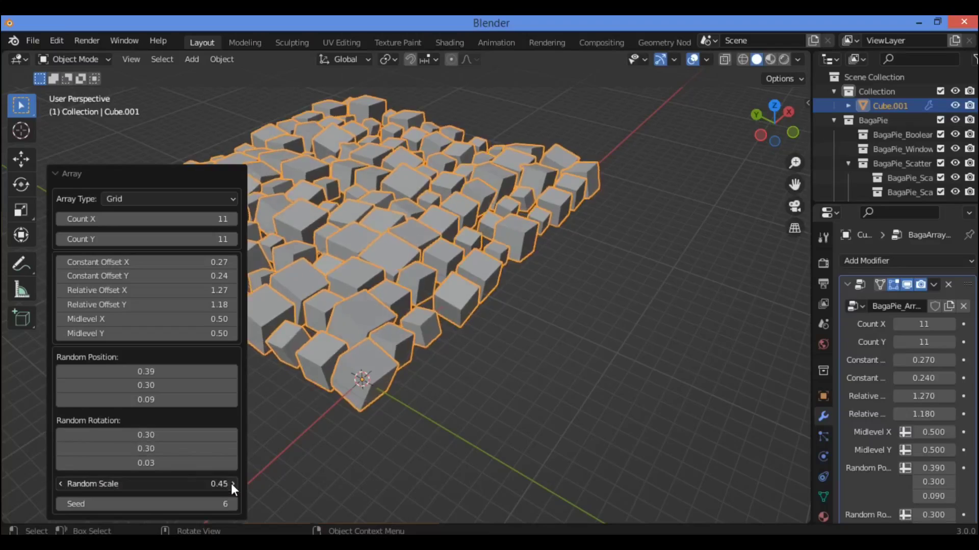
pyautogui.click(232, 484)
pyautogui.click(232, 484)
pyautogui.click(232, 483)
pyautogui.click(232, 484)
pyautogui.click(232, 484)
pyautogui.click(232, 483)
pyautogui.click(232, 484)
pyautogui.click(231, 484)
pyautogui.click(232, 484)
pyautogui.click(232, 484)
pyautogui.click(232, 484)
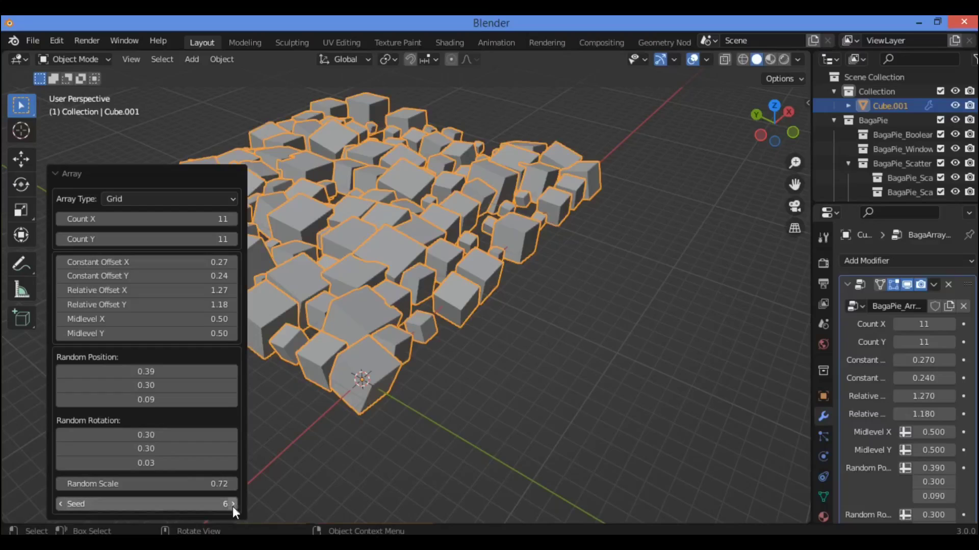
# Set the grid array's Seed to 9, and change the array type to Curve
pyautogui.click(233, 504)
pyautogui.click(233, 506)
pyautogui.click(234, 507)
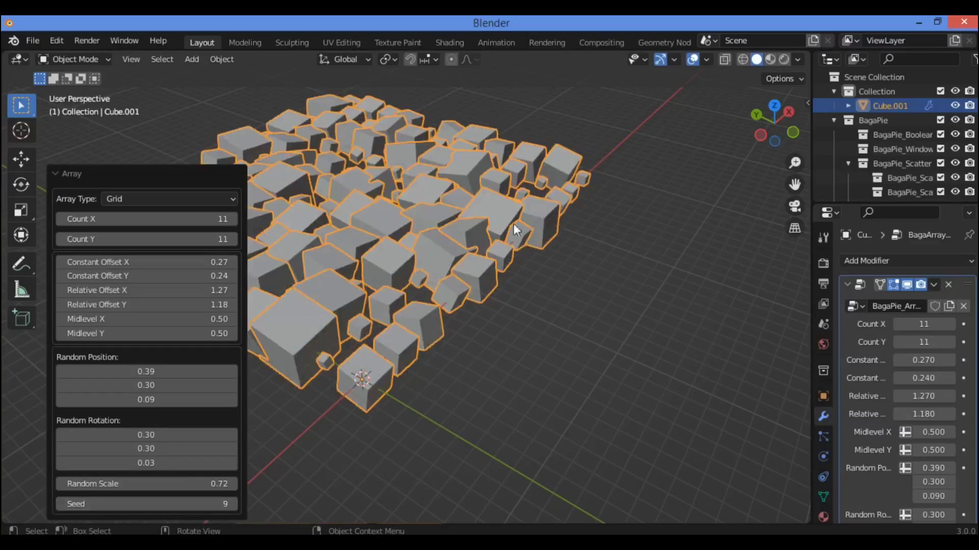
pyautogui.click(201, 199)
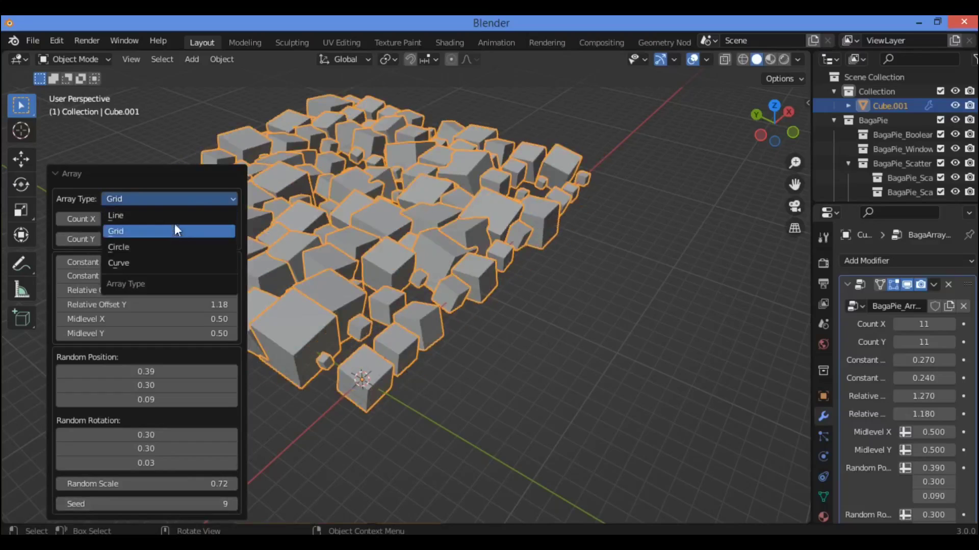
pyautogui.click(168, 261)
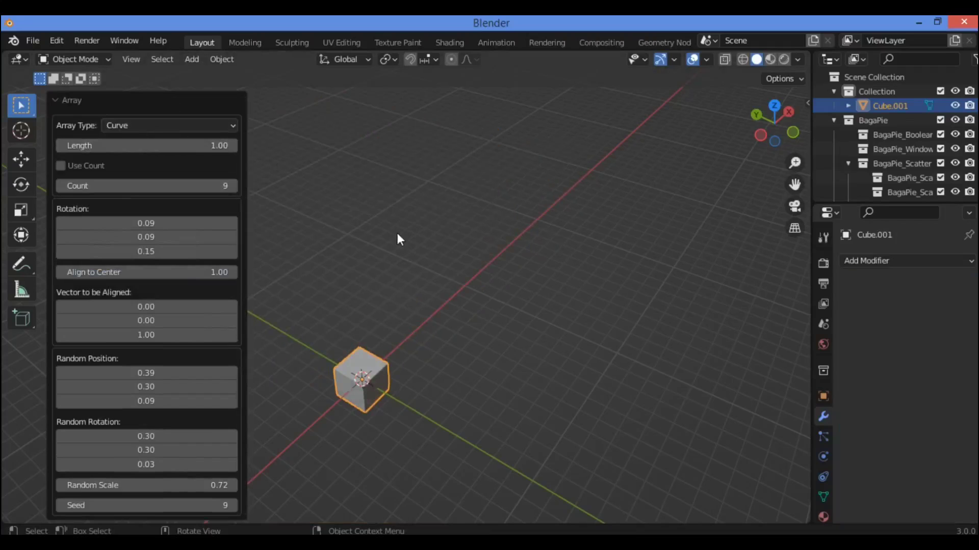
# Add a Bezier curve at the world origin and scale it up by about 38
pyautogui.click(370, 228)
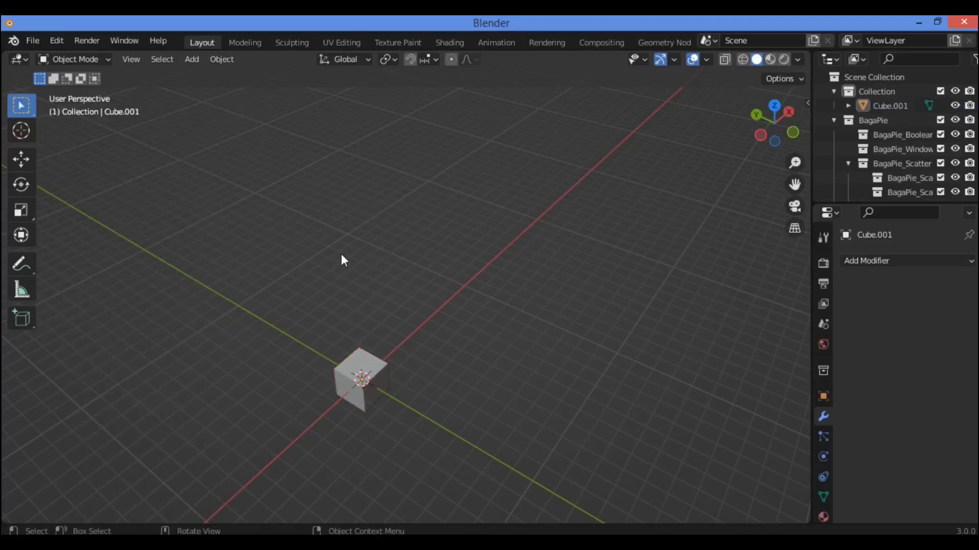
pyautogui.hotkey('shift', 'a')
pyautogui.moveTo(368, 228)
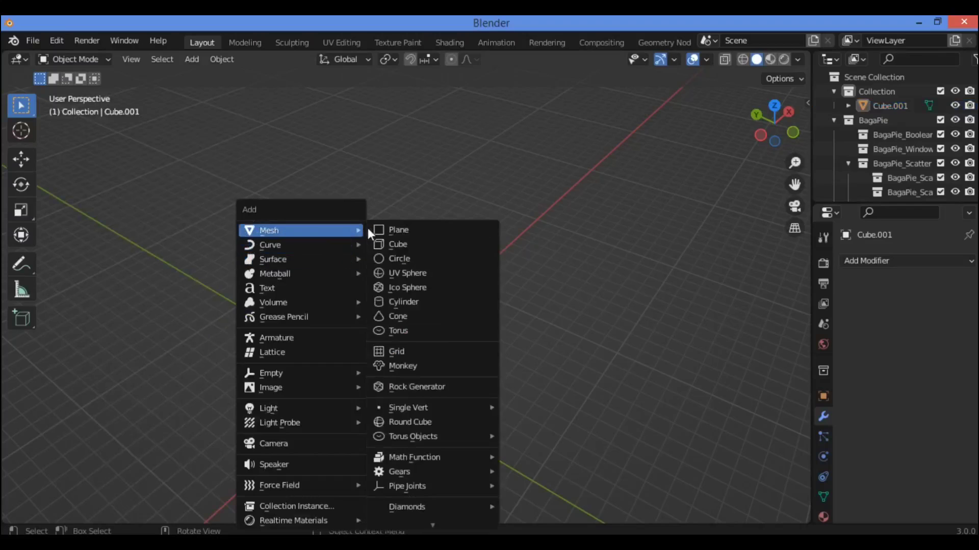
pyautogui.moveTo(313, 240)
pyautogui.click(407, 246)
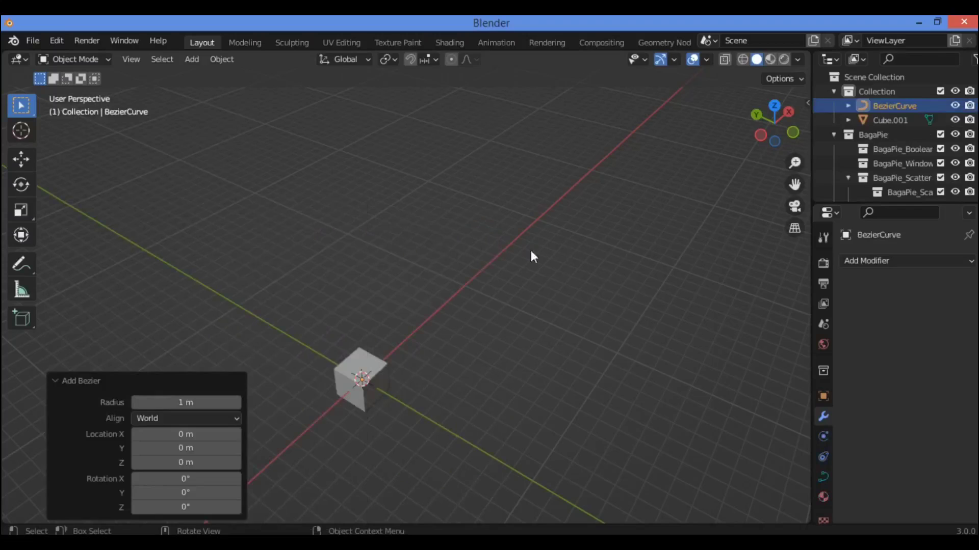
pyautogui.press('s')
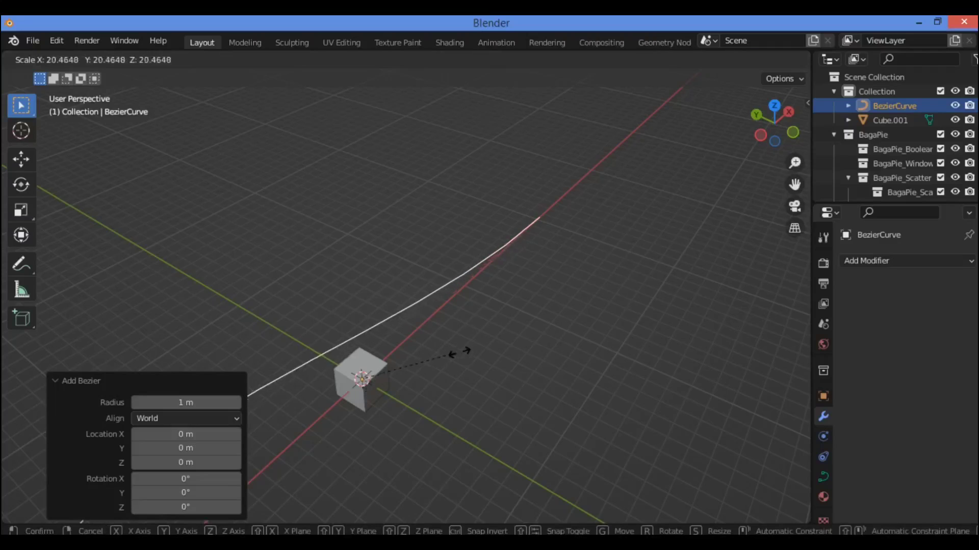
pyautogui.click(544, 331)
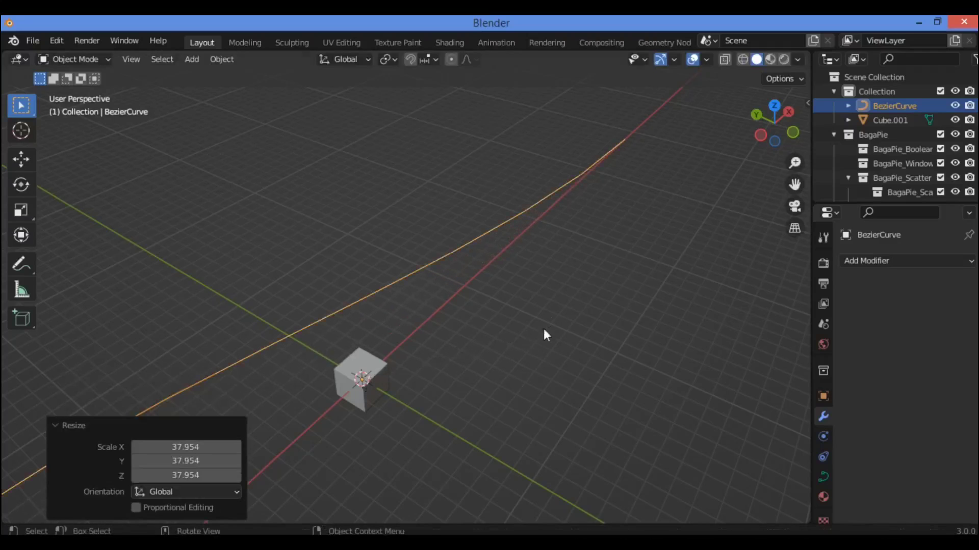
pyautogui.moveTo(799, 152); pyautogui.dragTo(848, 193)
pyautogui.scroll(-2, 540, 280)
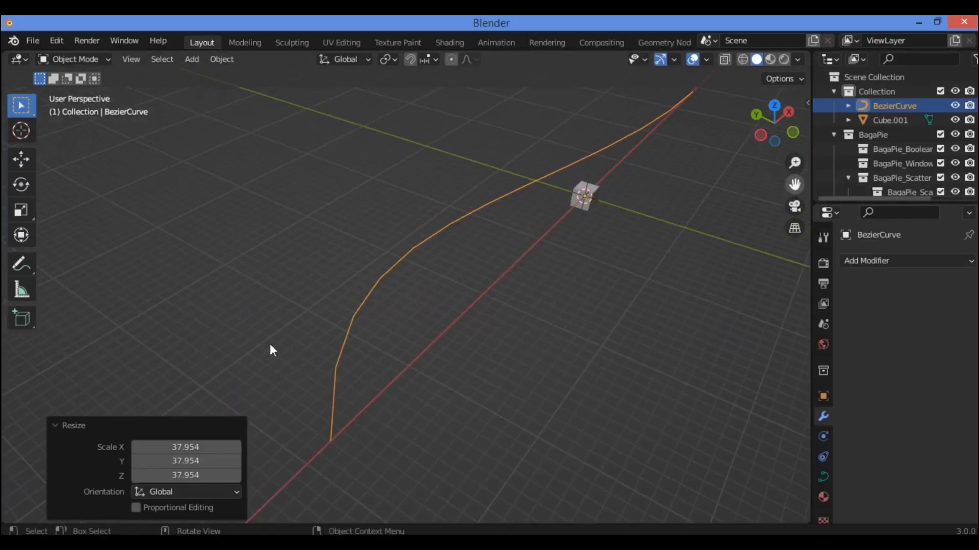
# Try to create a BagaPie Curve array with the cube as the active object and adjust its Length
pyautogui.keyDown('shift'); pyautogui.click(597, 191); pyautogui.keyUp('shift')
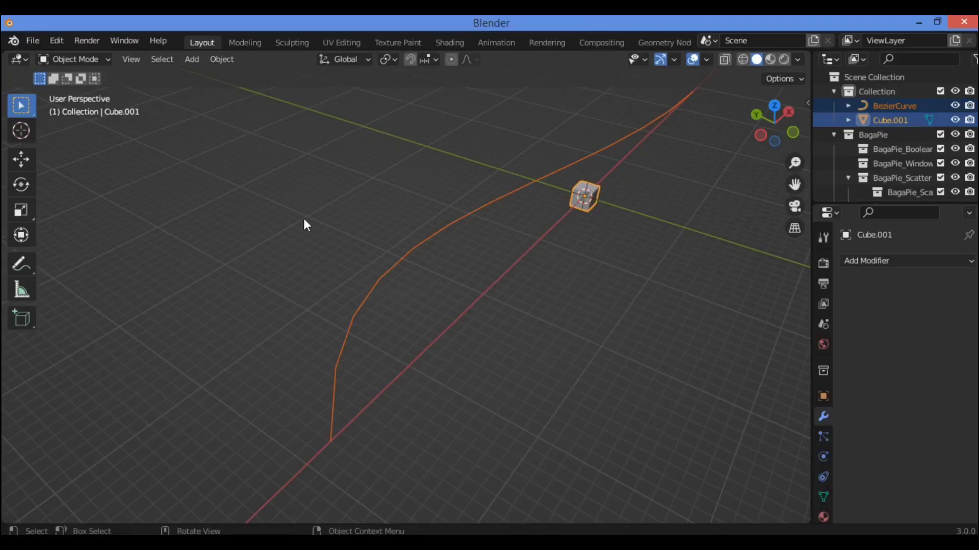
pyautogui.press('j')
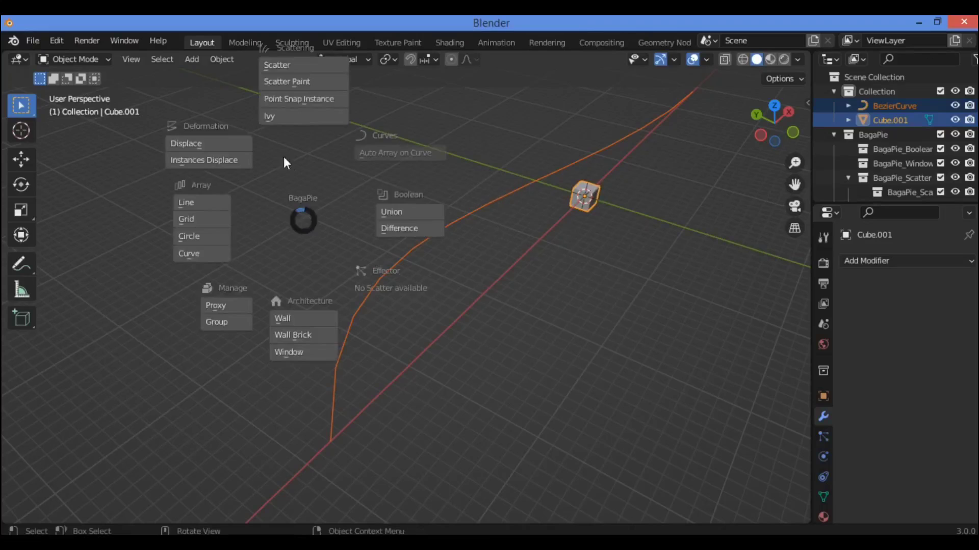
pyautogui.click(208, 253)
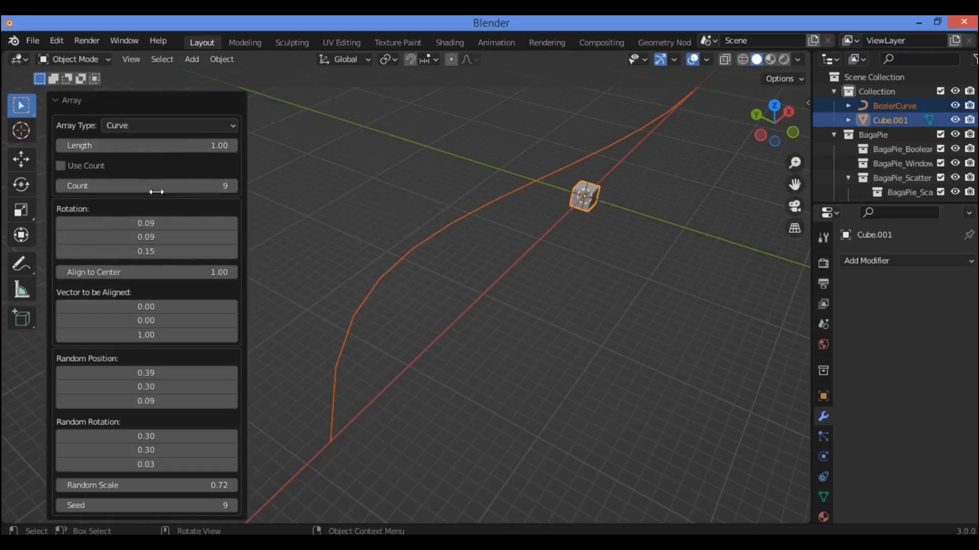
pyautogui.click(200, 125)
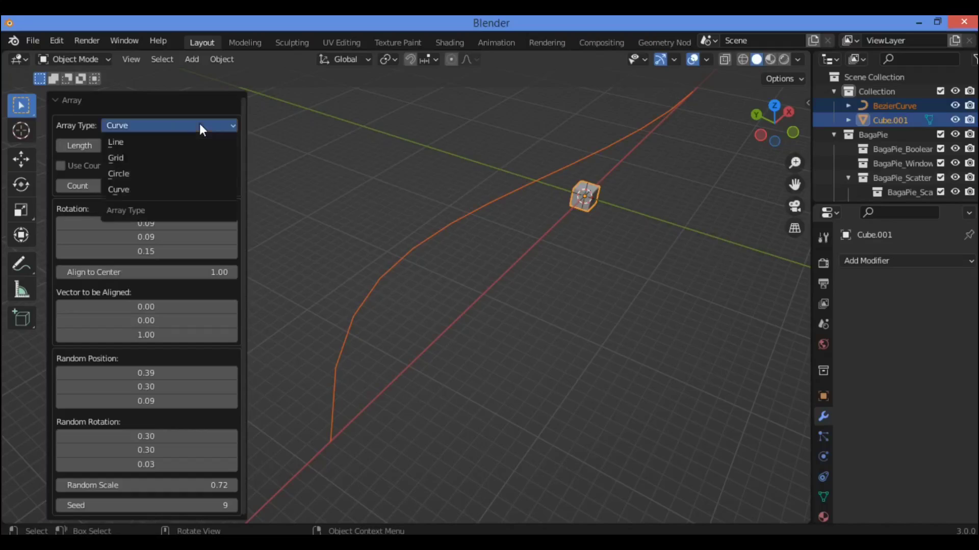
pyautogui.click(199, 123)
pyautogui.moveTo(228, 145); pyautogui.dragTo(196, 145)
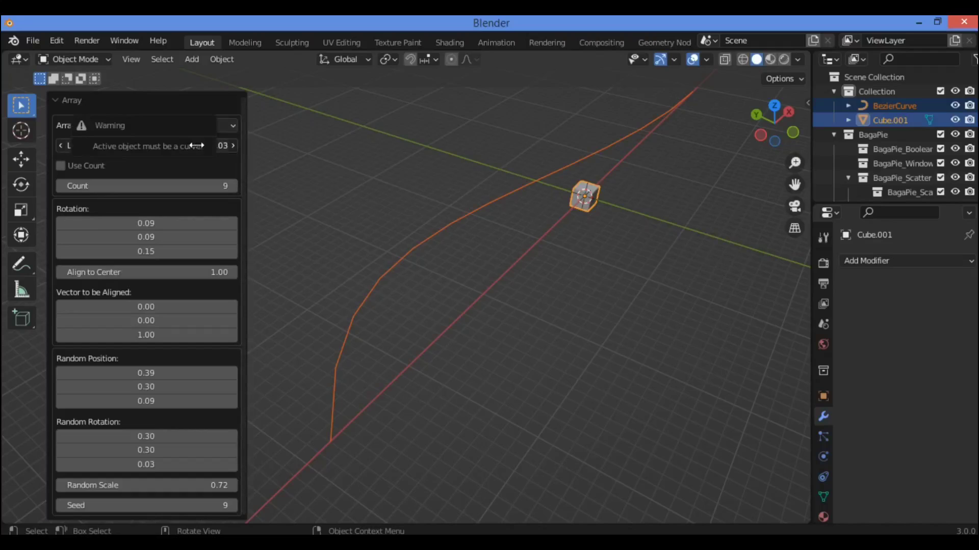
pyautogui.moveTo(249, 172); pyautogui.dragTo(506, 211)
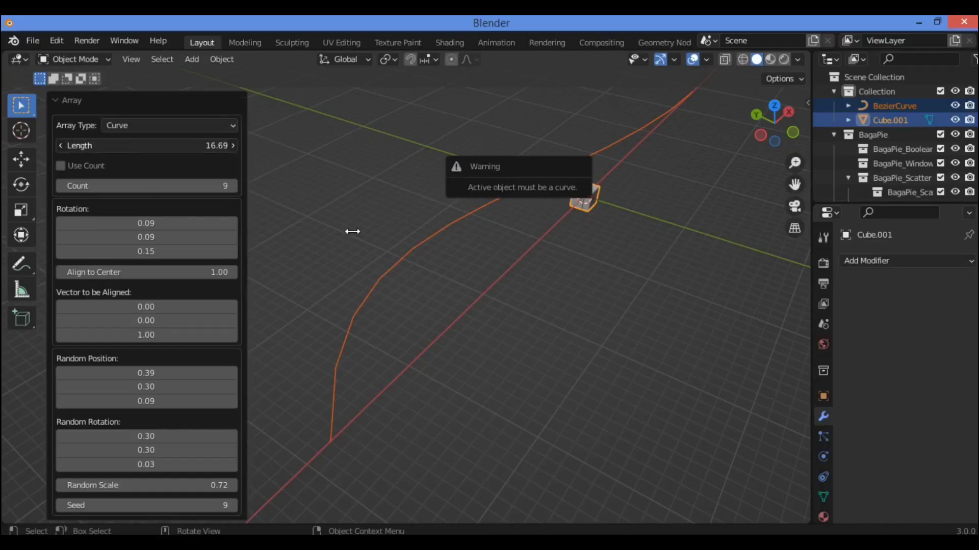
pyautogui.moveTo(352, 231); pyautogui.dragTo(353, 232)
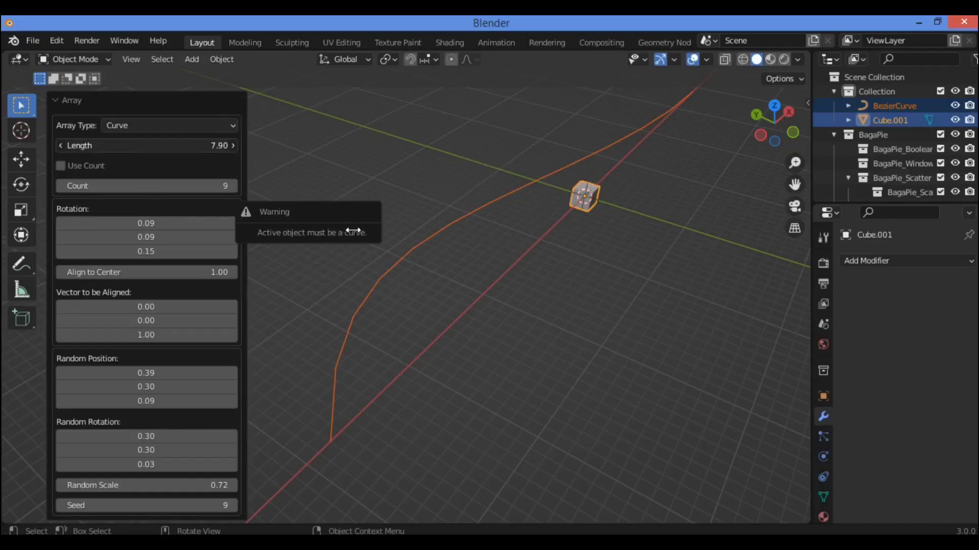
pyautogui.hotkey('ctrl', 'z')
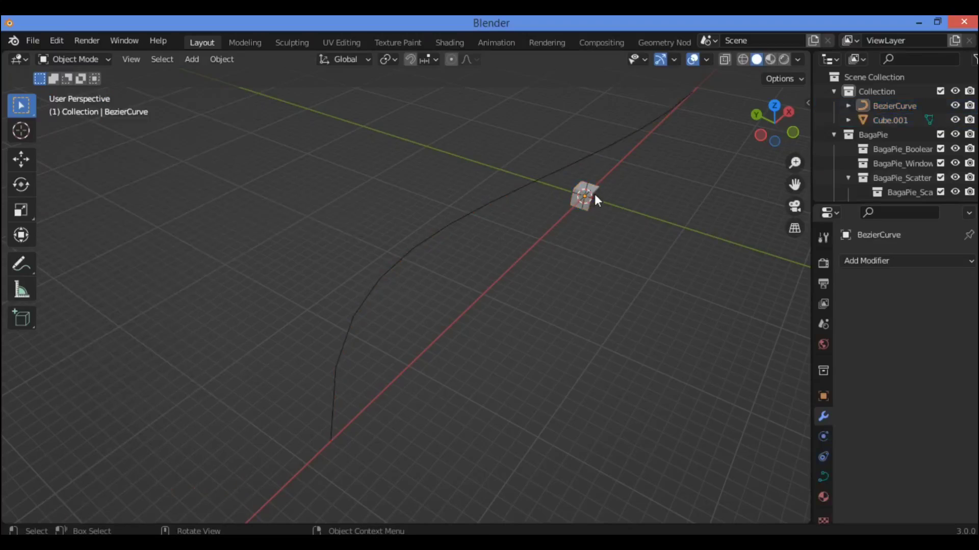
# Create a BagaPie Curve array from the cube with the Bezier curve as the active object and a Length of 26.50
pyautogui.click(594, 194)
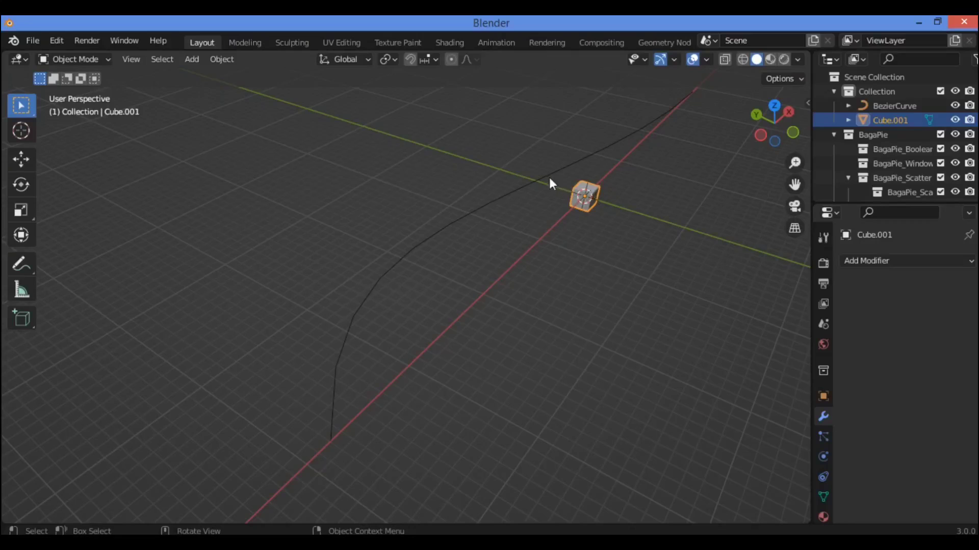
pyautogui.moveTo(626, 249); pyautogui.dragTo(495, 161)
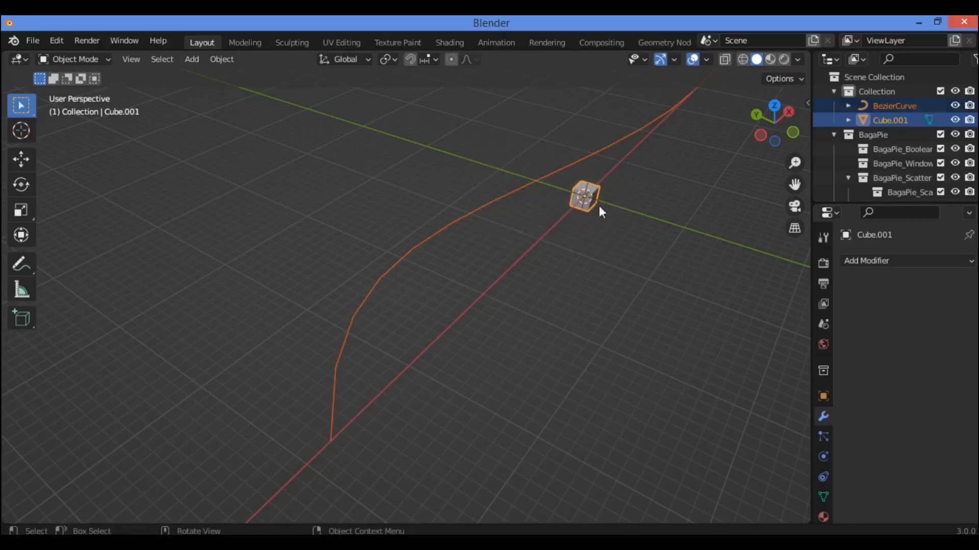
pyautogui.click(586, 196)
pyautogui.keyDown('shift'); pyautogui.click(546, 175); pyautogui.keyUp('shift')
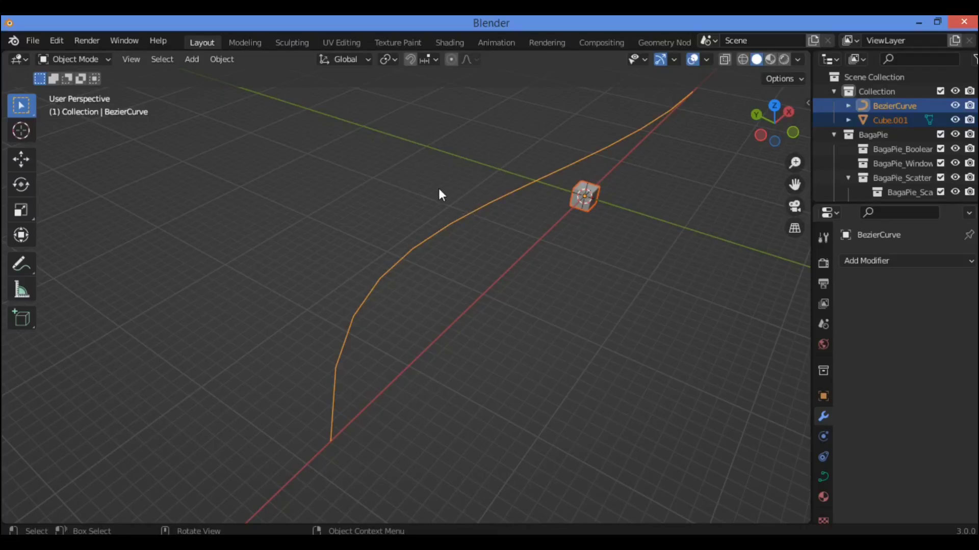
pyautogui.press('j')
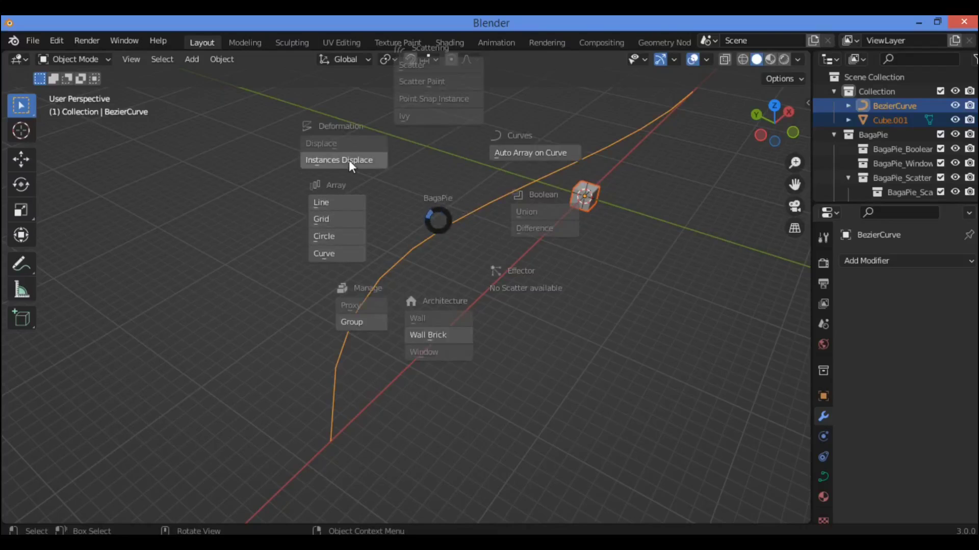
pyautogui.click(347, 249)
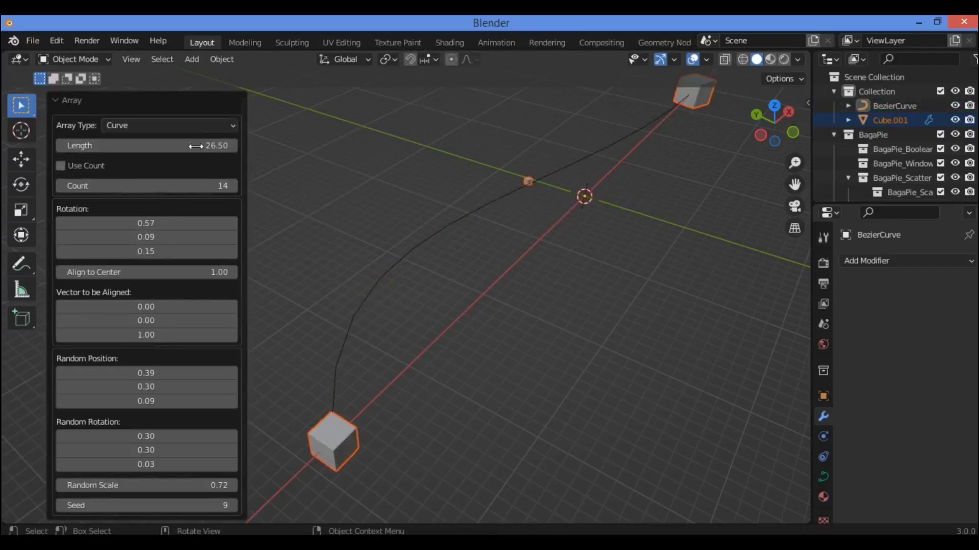
# Enable Use Count for the curve array and set its Count to 27
pyautogui.click(61, 166)
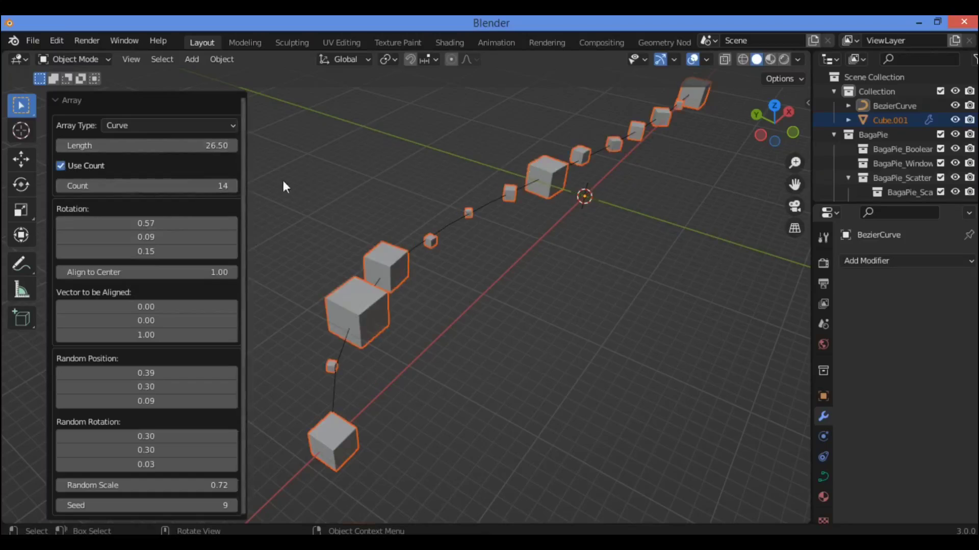
pyautogui.click(233, 185)
pyautogui.click(233, 186)
pyautogui.click(233, 186)
pyautogui.click(233, 186)
pyautogui.click(234, 185)
pyautogui.click(233, 186)
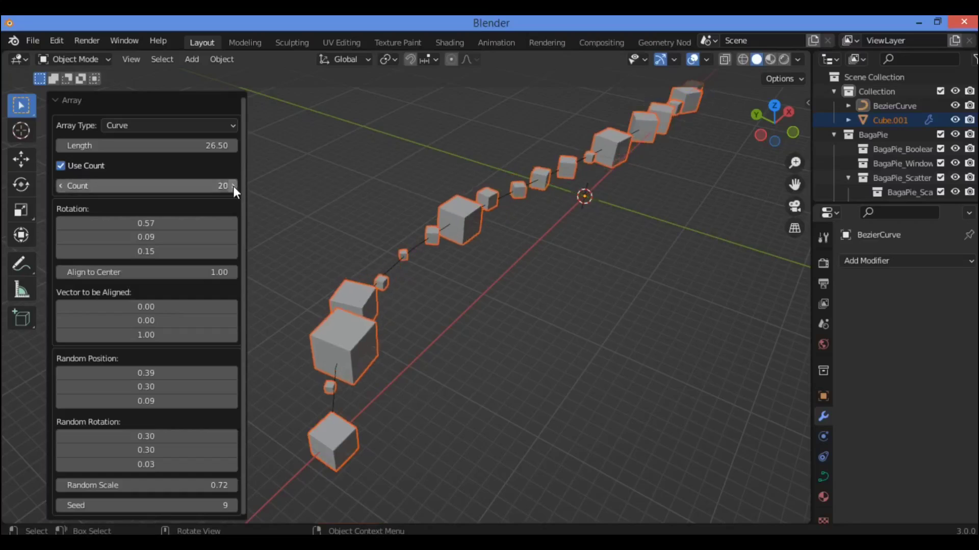
pyautogui.click(234, 186)
pyautogui.click(234, 185)
pyautogui.click(233, 185)
pyautogui.click(233, 185)
pyautogui.click(233, 185)
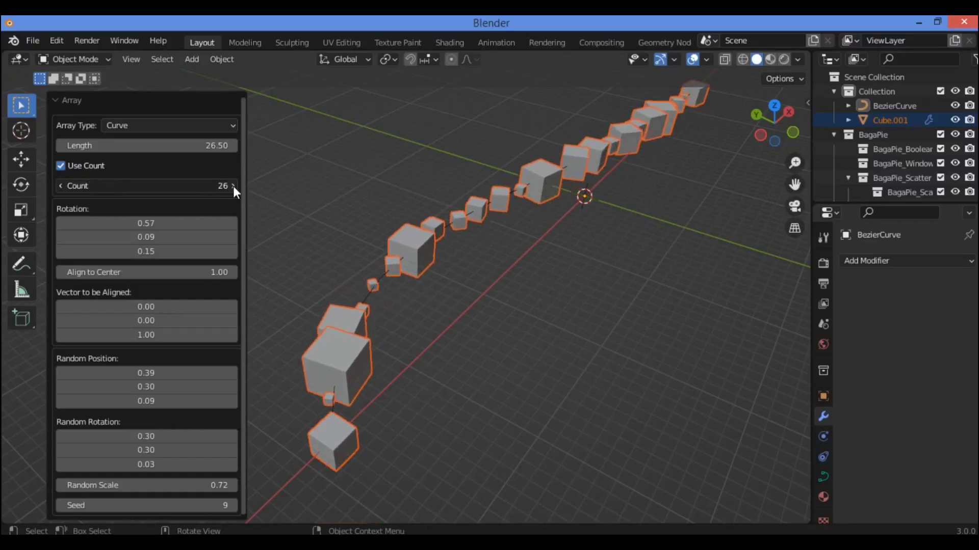
# Undo the curve array and recreate it from the cube along the Bezier curve
pyautogui.hotkey('alt', 'a')
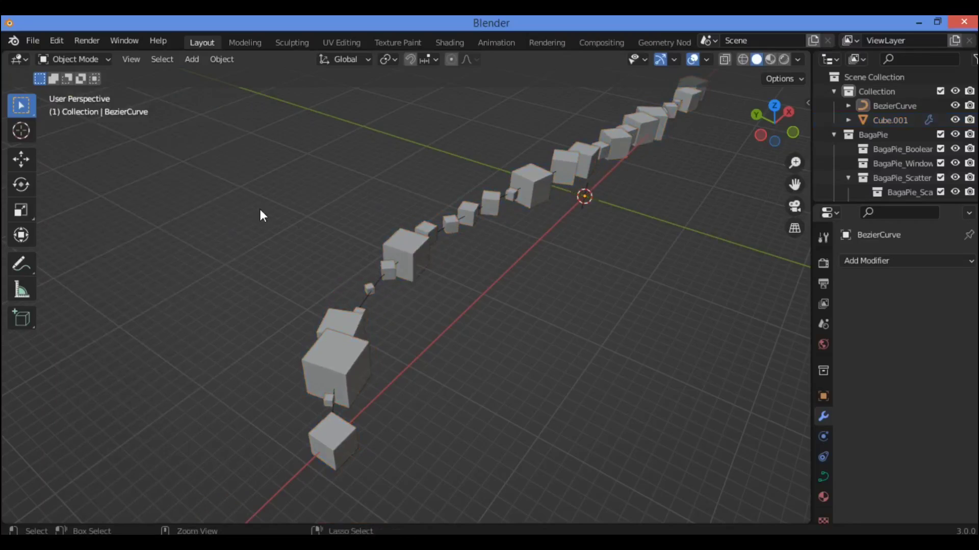
pyautogui.hotkey('ctrl', 'z')
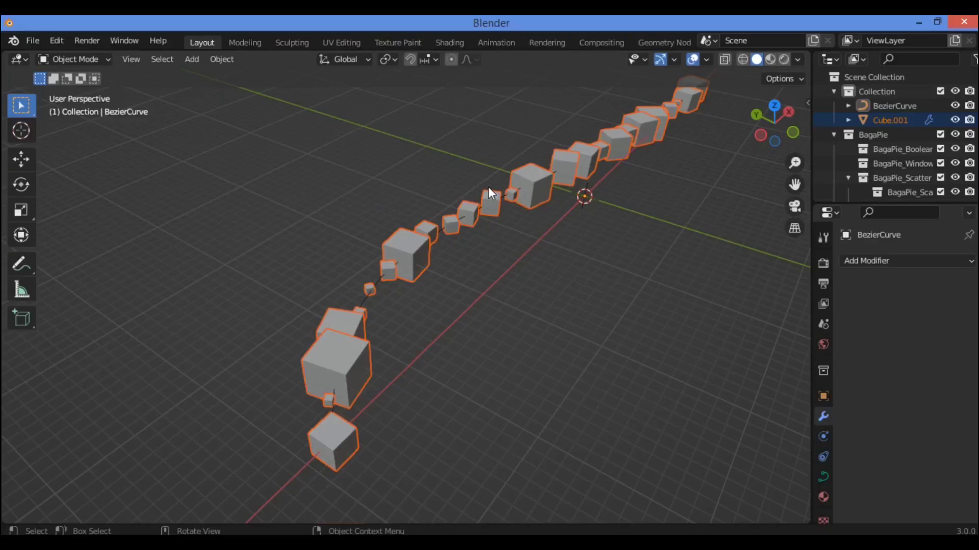
pyautogui.press('j')
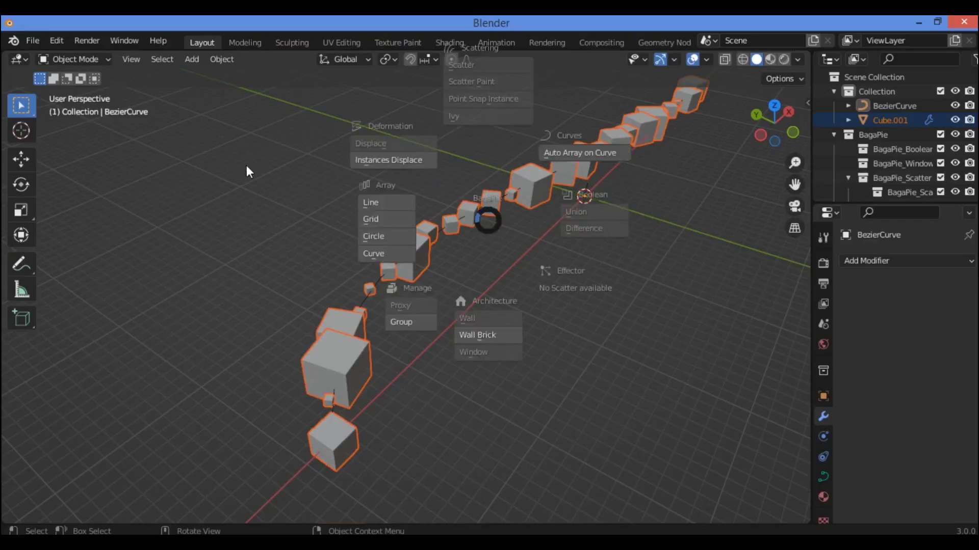
pyautogui.press('Escape')
pyautogui.hotkey('ctrl', 'z')
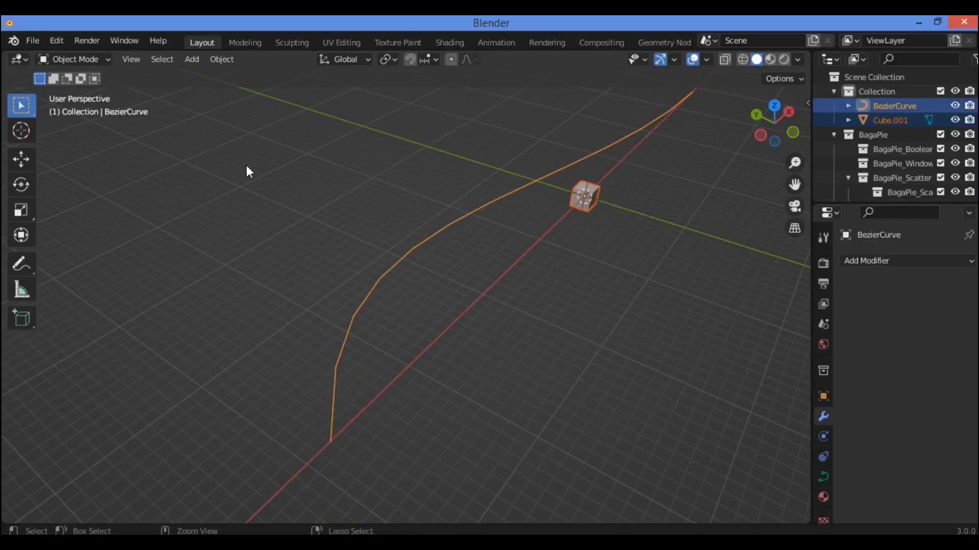
pyautogui.press('j')
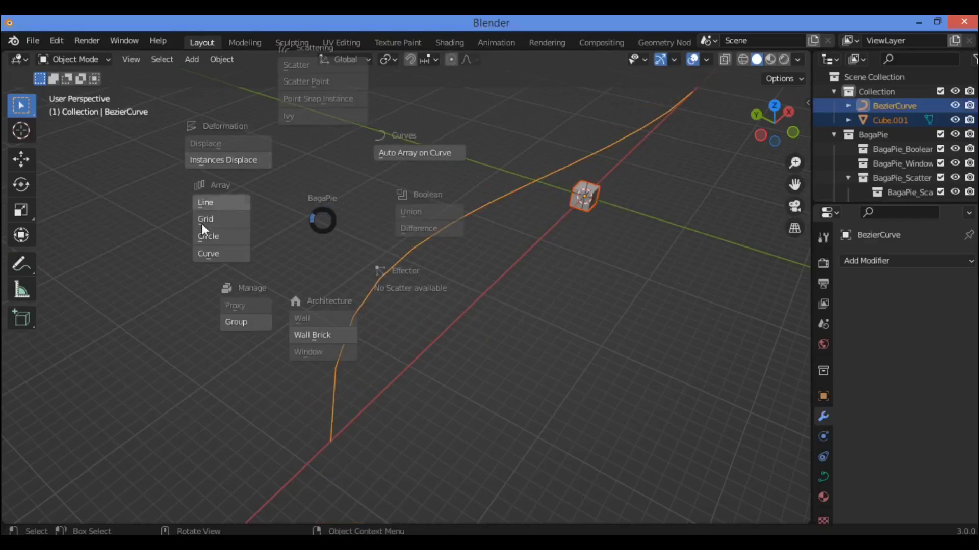
pyautogui.click(221, 258)
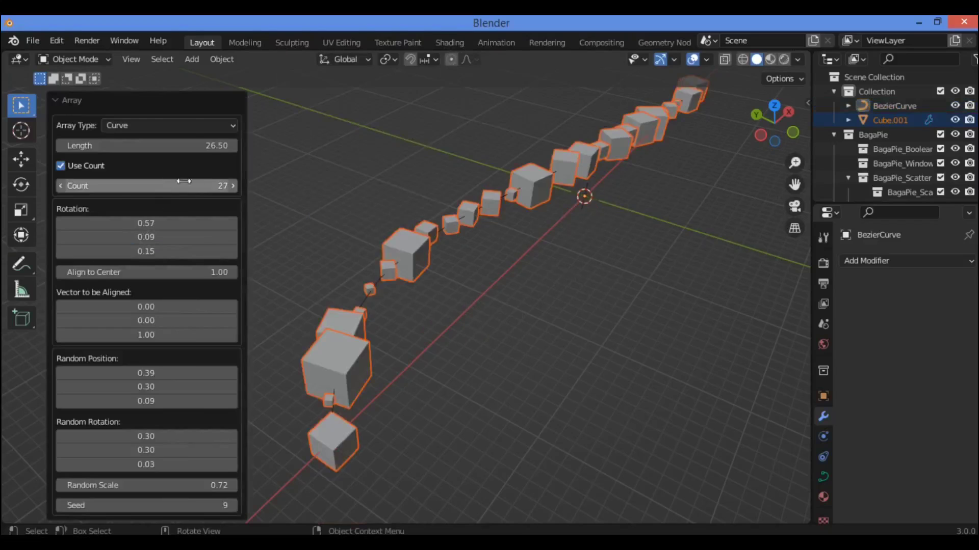
# Set the curve array's Rotation to 0.72 on X and -0.15 on Y, and Vector to be Aligned to 0.33 on X
pyautogui.moveTo(158, 225)
pyautogui.mouseDown()
pyautogui.moveTo(183, 225)
pyautogui.moveTo(145, 237)
pyautogui.mouseUp()
pyautogui.click(159, 252)
pyautogui.press('Return')
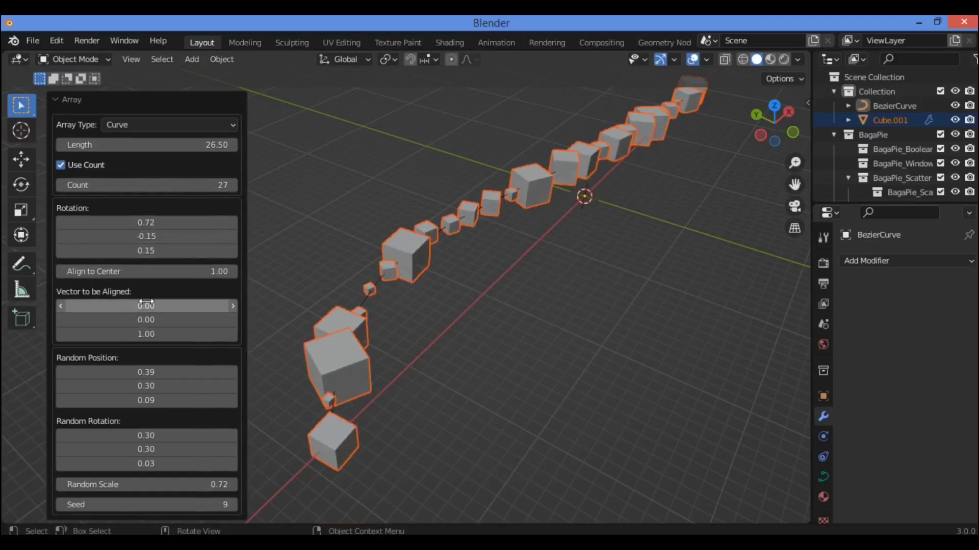
pyautogui.moveTo(141, 312); pyautogui.dragTo(140, 308)
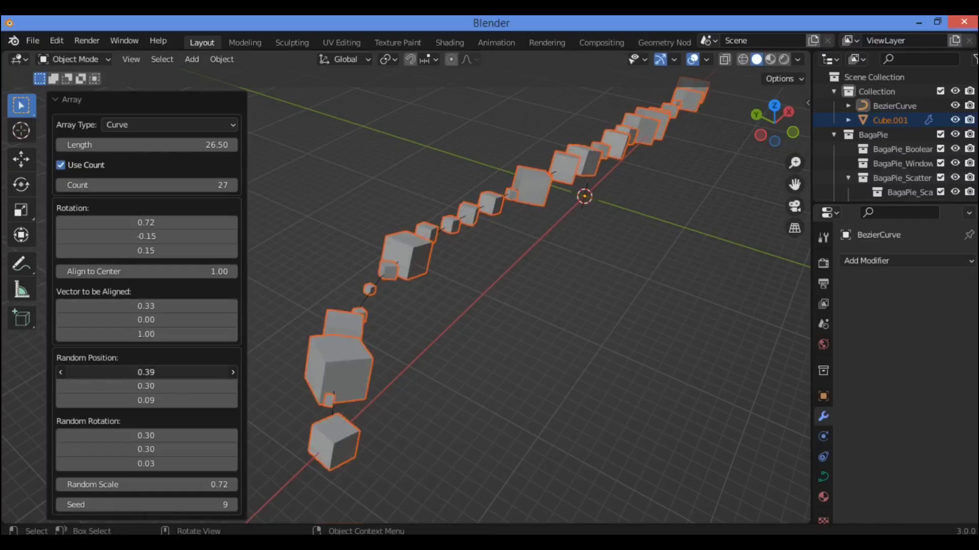
# Randomize the curve array with Random Position 0.96, -0.42, 0.21, Random Rotation 0.54, 0.72, -0.12, and Seed 18
pyautogui.moveTo(146, 372); pyautogui.dragTo(158, 400)
pyautogui.moveTo(146, 435); pyautogui.dragTo(133, 464)
pyautogui.moveTo(116, 505); pyautogui.dragTo(132, 504)
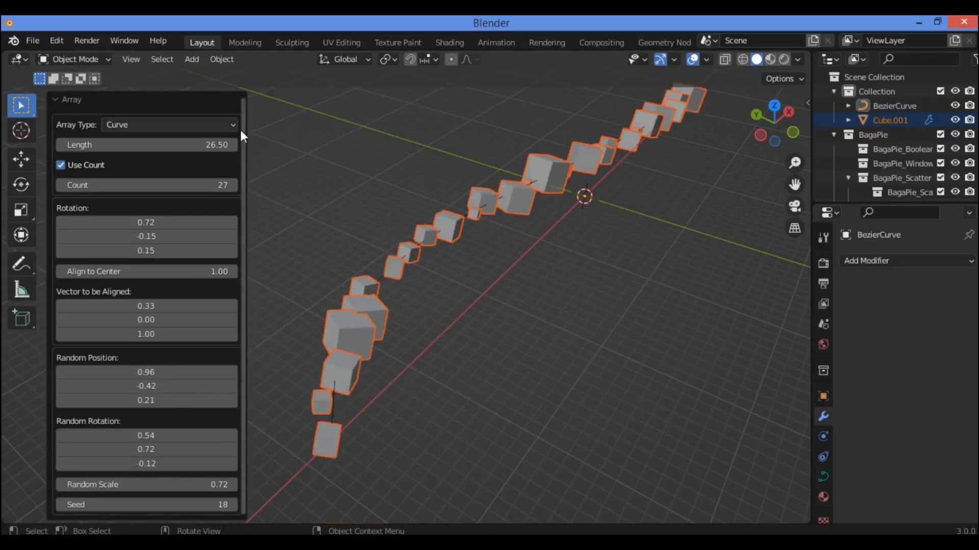
pyautogui.click(204, 123)
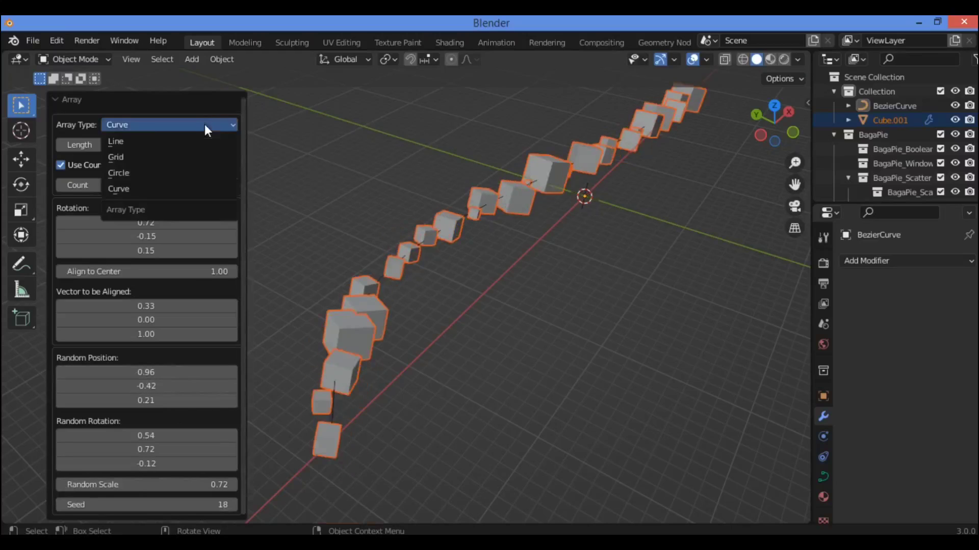
pyautogui.click(136, 186)
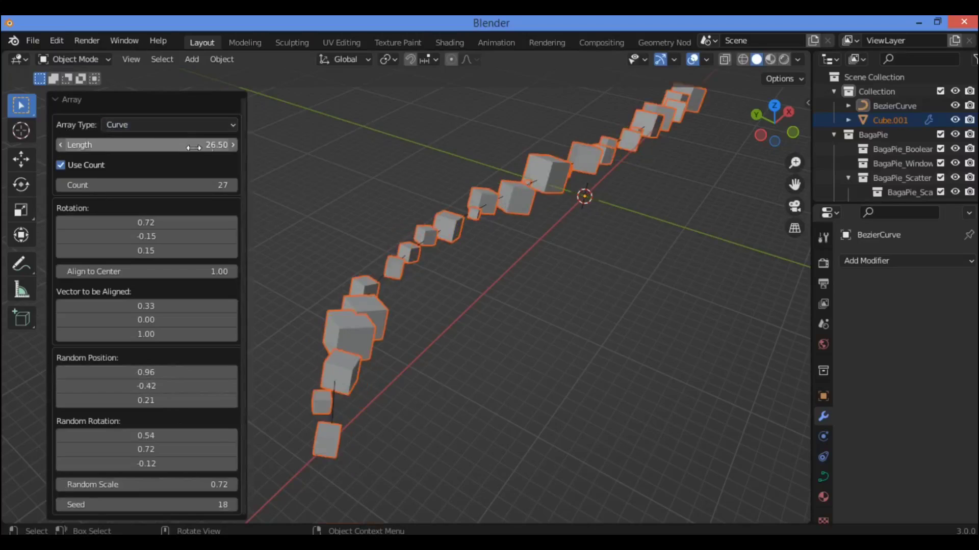